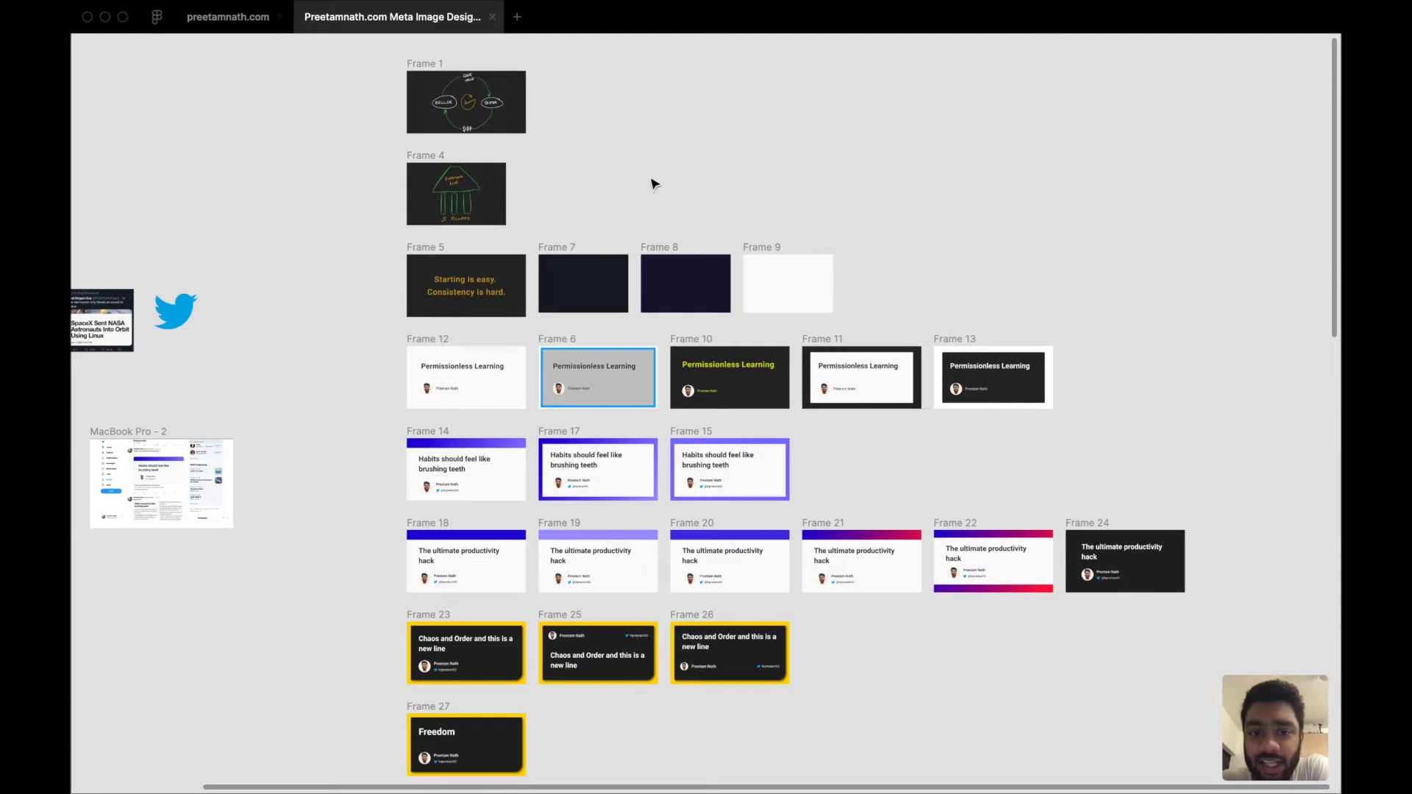
Look through the meta image designs from Frame 1 down to the newest frames, including the Laser-sharp focus card
{"action": "scroll", "coordinate": [673, 573], "scroll_direction": "down", "scroll_amount": 1}
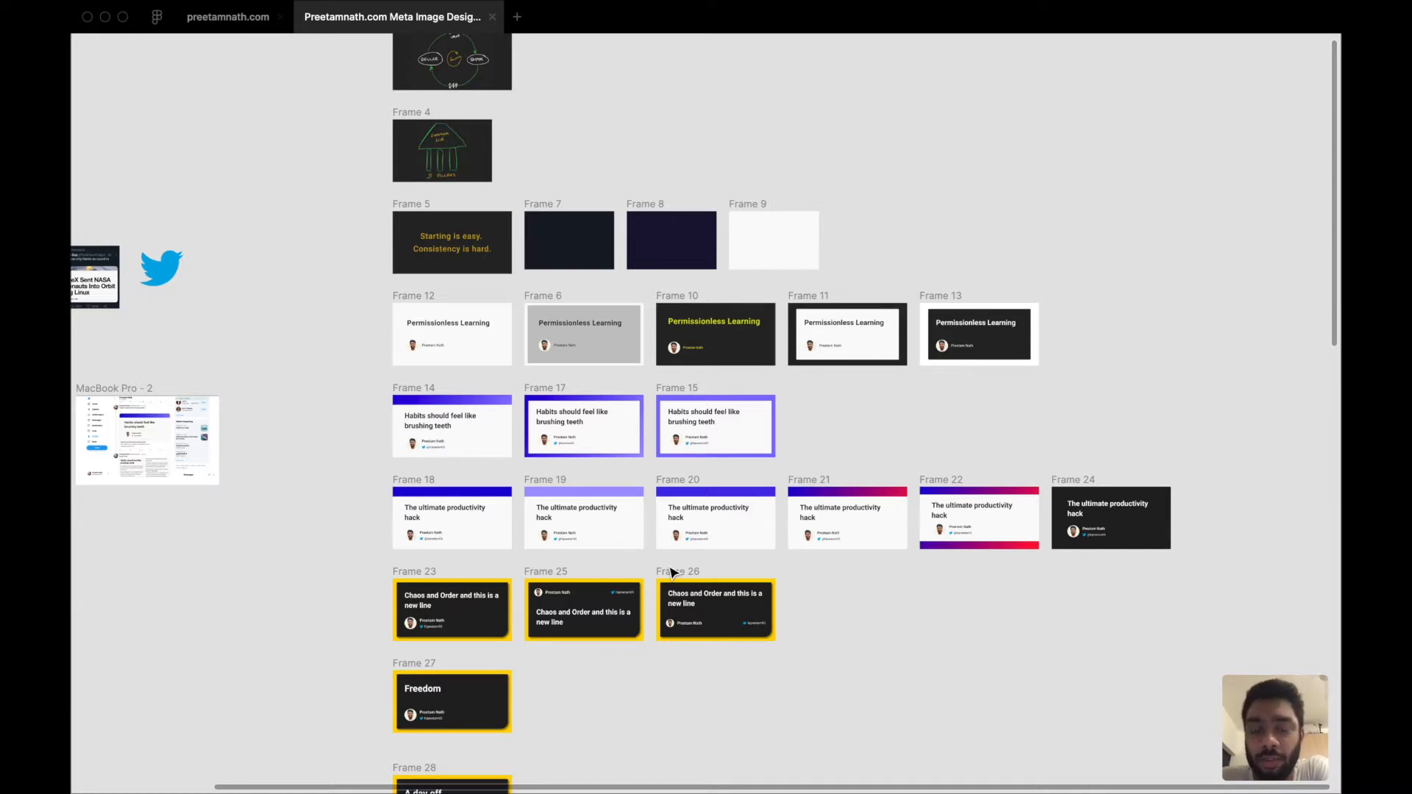
{"action": "scroll", "coordinate": [672, 573], "scroll_direction": "up", "scroll_amount": 2}
{"action": "scroll", "coordinate": [672, 573], "scroll_direction": "right", "scroll_amount": 1}
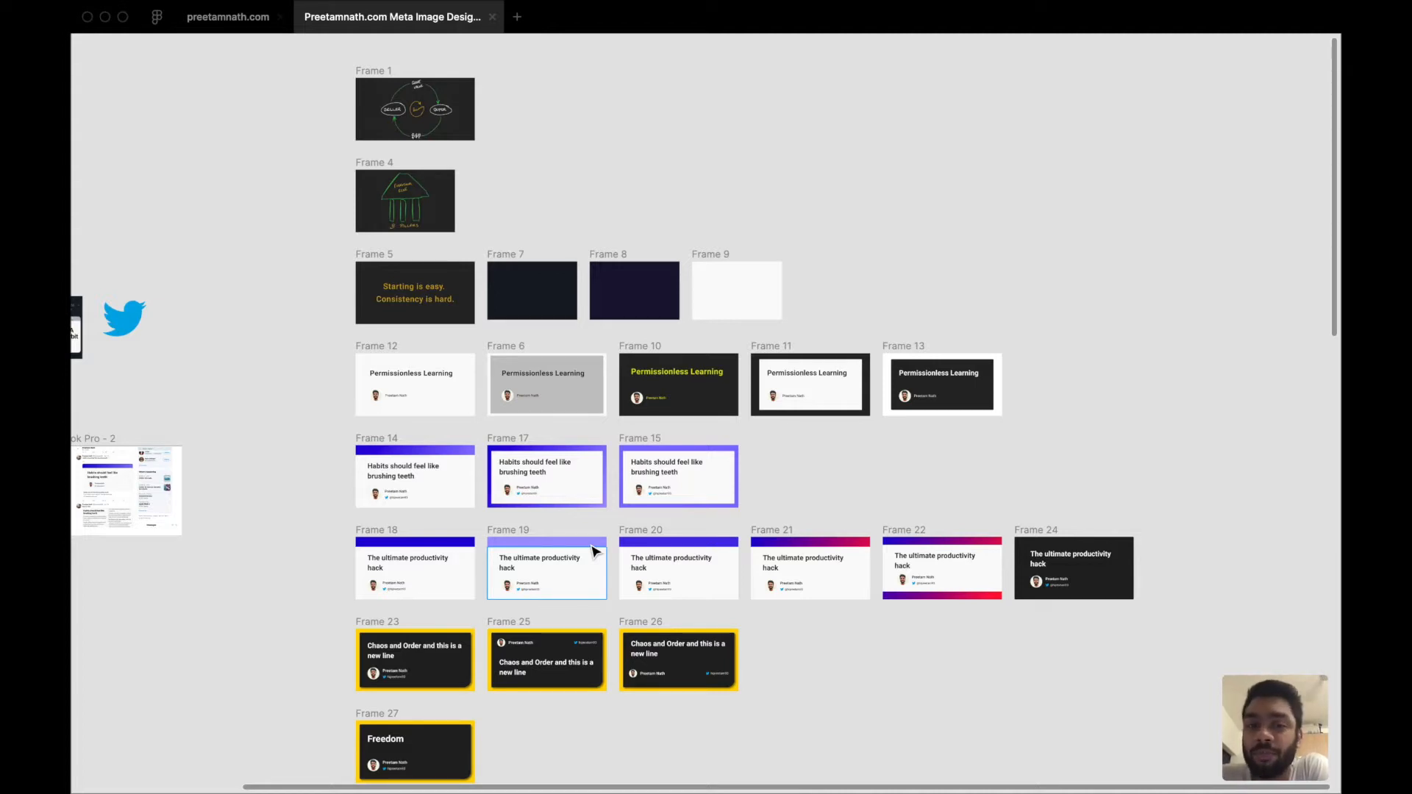
{"action": "scroll", "coordinate": [593, 551], "scroll_direction": "down", "scroll_amount": 3}
{"action": "scroll", "coordinate": [394, 630], "scroll_direction": "down", "scroll_amount": 5}
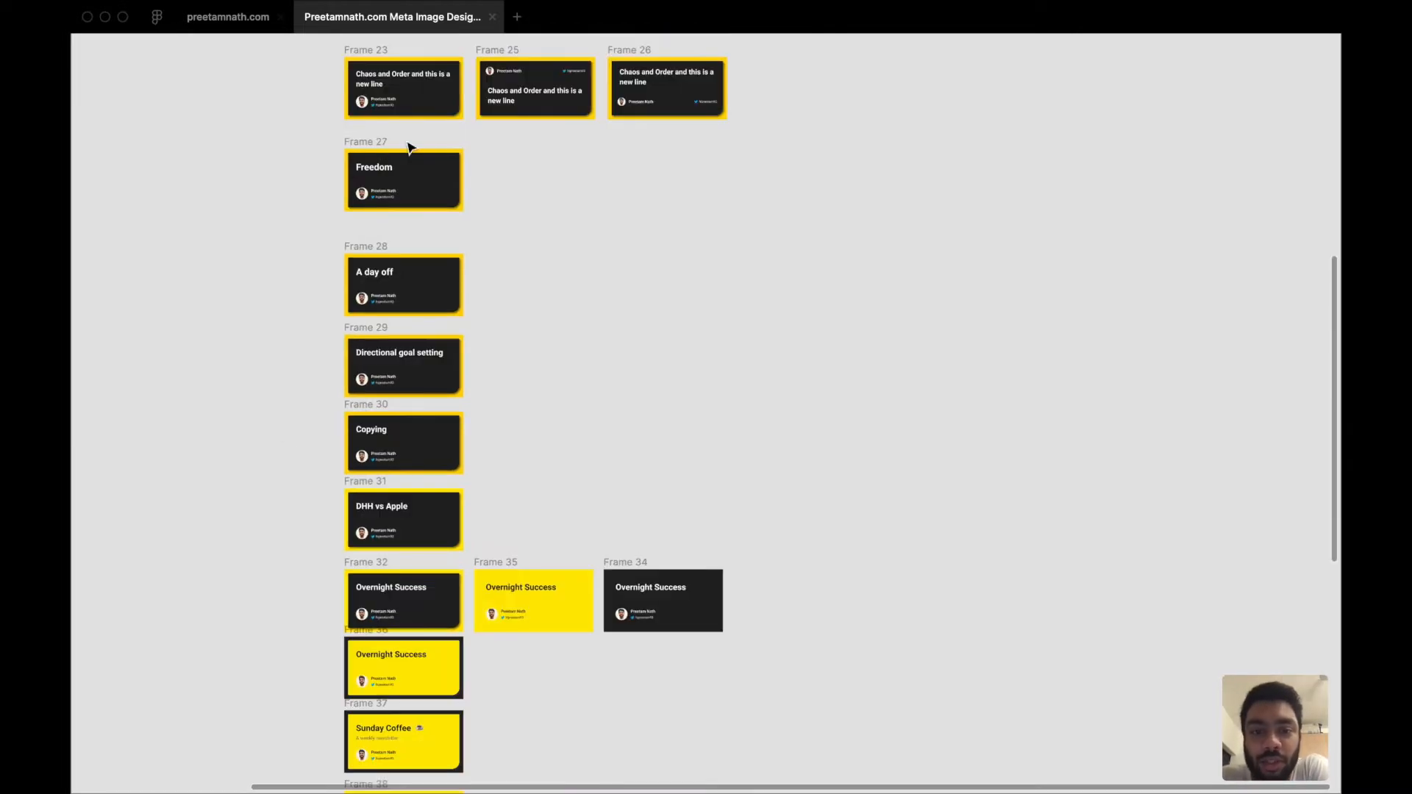
{"action": "scroll", "coordinate": [438, 325], "scroll_direction": "down", "scroll_amount": 8}
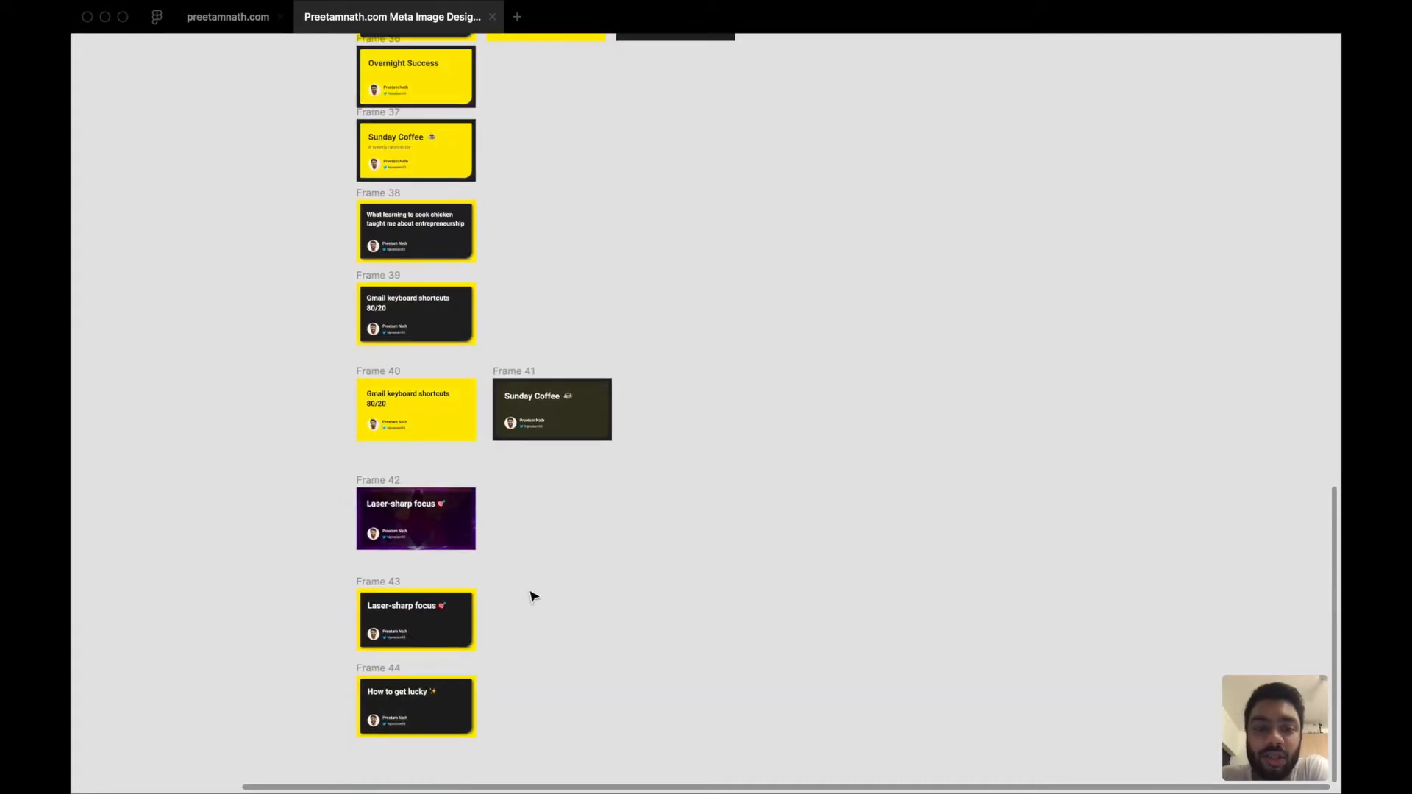
{"action": "scroll", "coordinate": [409, 592], "scroll_direction": "down", "scroll_amount": 2}
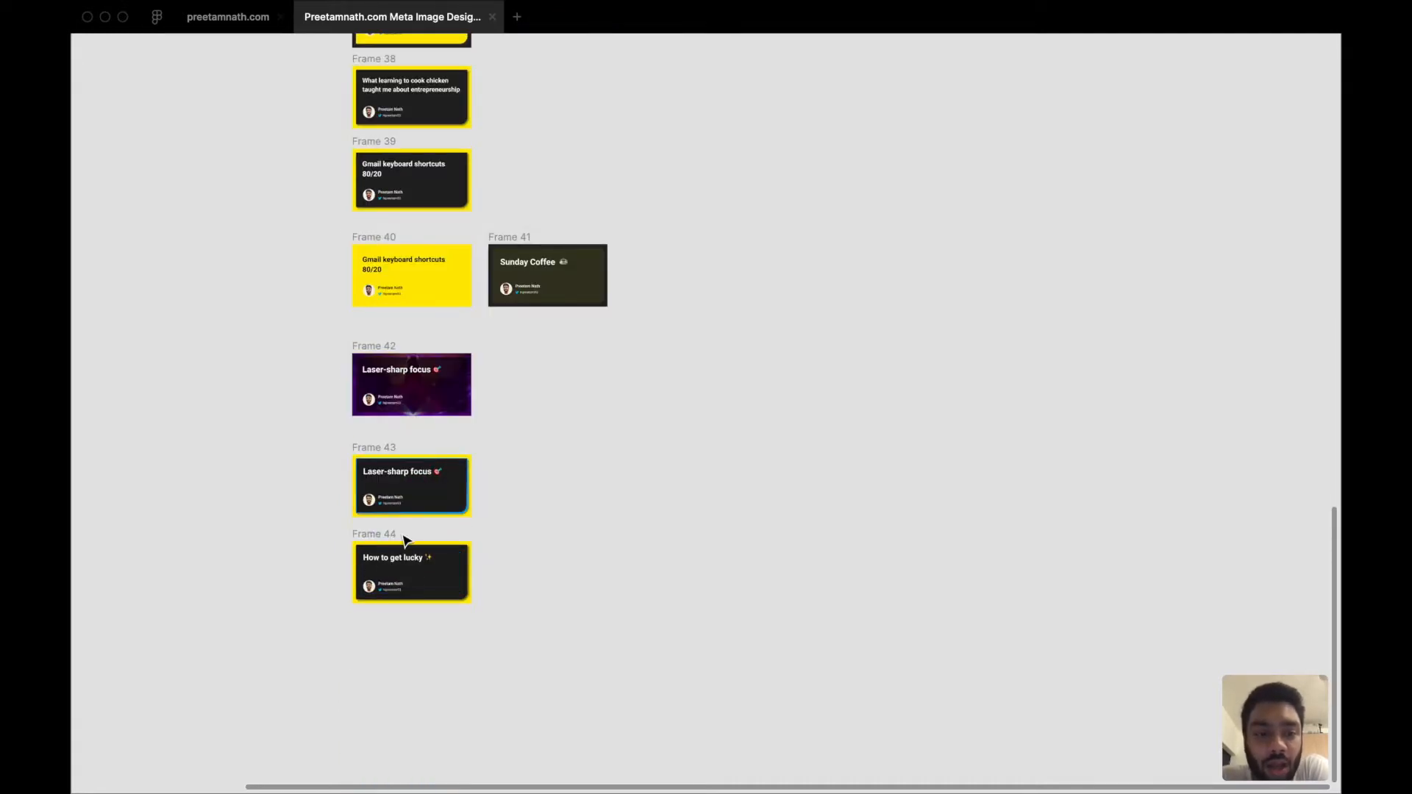
{"action": "scroll", "coordinate": [376, 452], "scroll_direction": "up", "scroll_amount": 2}
{"action": "left_click", "coordinate": [372, 478]}
{"action": "left_click", "coordinate": [427, 338]}
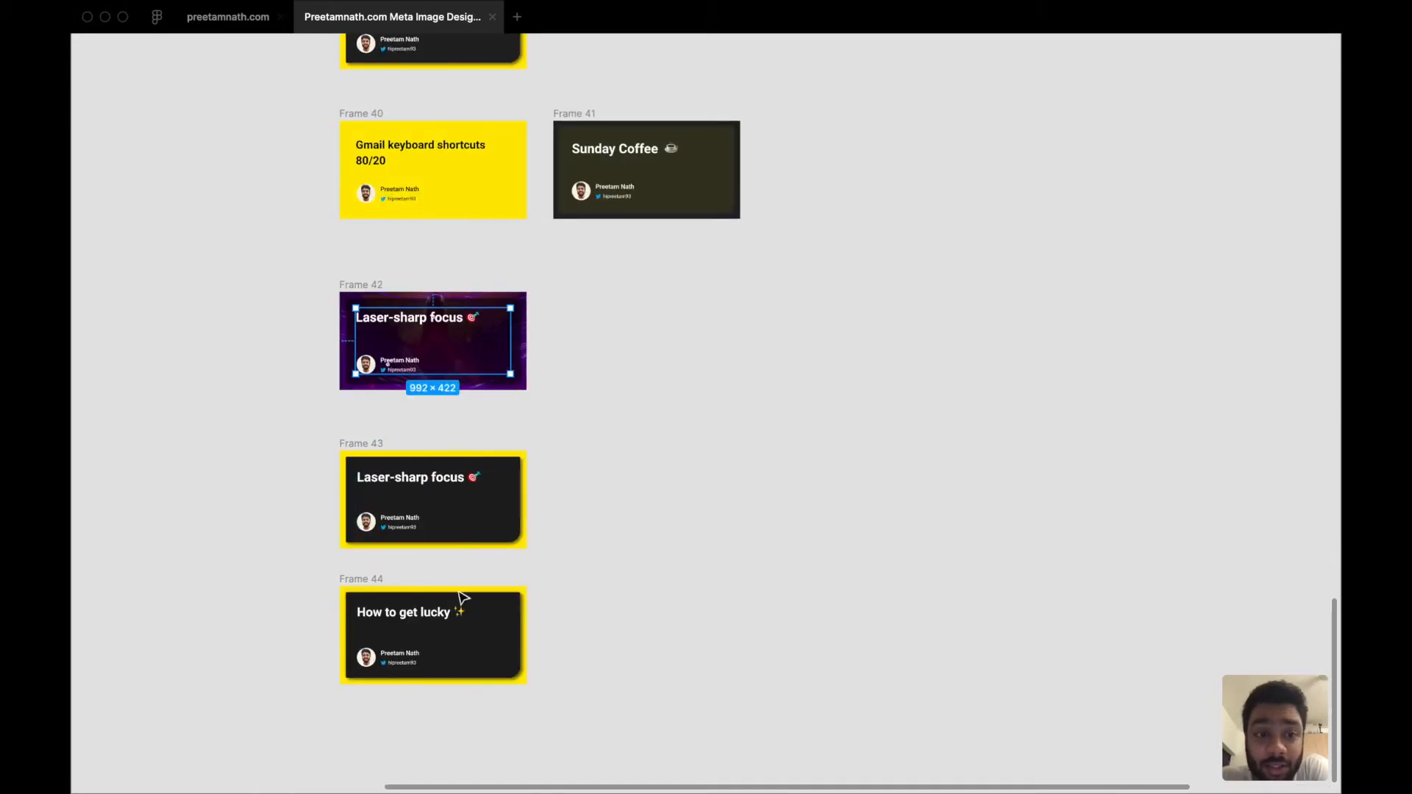
Compare the black-and-yellow title cards from Chaos and Order down to How to get lucky
{"action": "scroll", "coordinate": [419, 520], "scroll_direction": "up", "scroll_amount": 3}
{"action": "scroll", "coordinate": [410, 245], "scroll_direction": "up", "scroll_amount": 20}
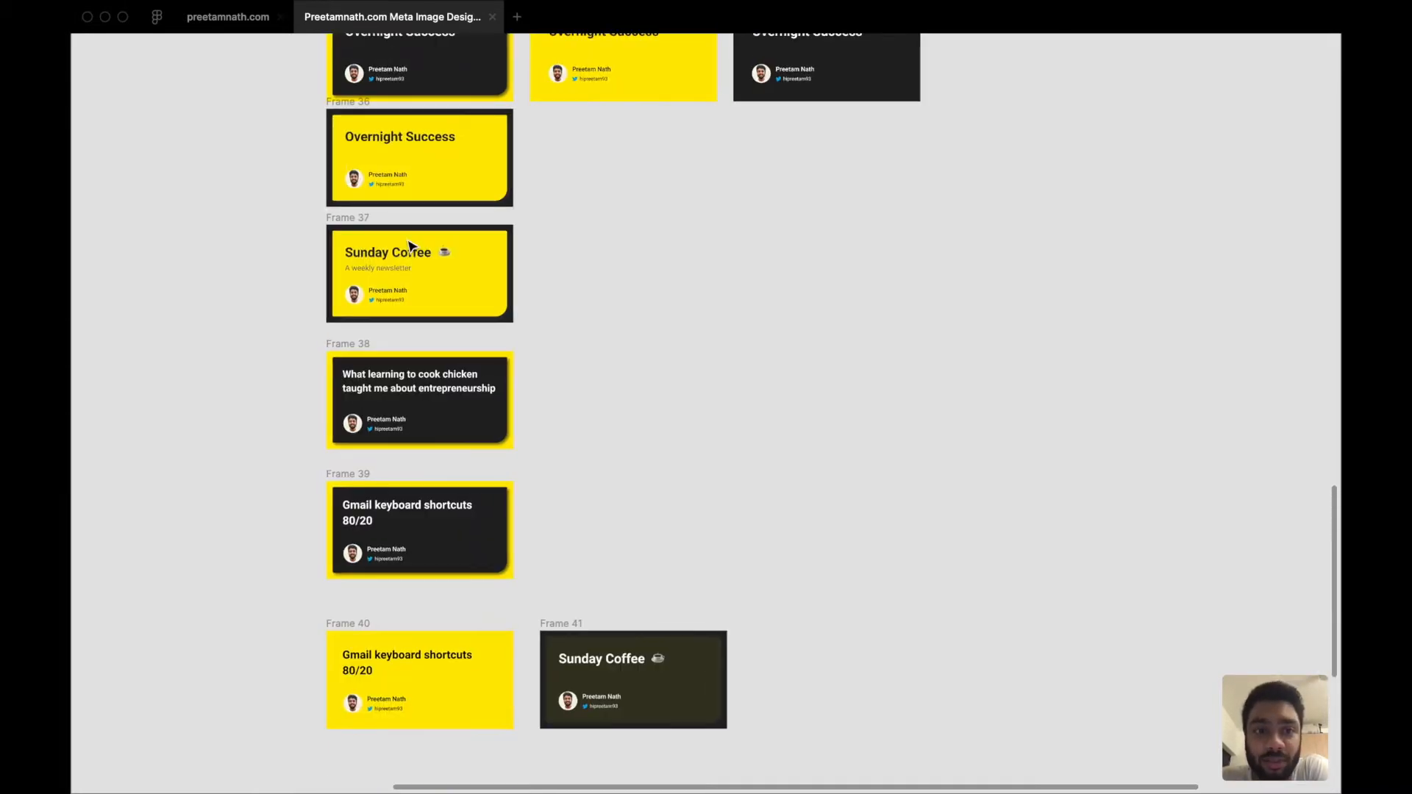
{"action": "scroll", "coordinate": [409, 245], "scroll_direction": "up", "scroll_amount": 12}
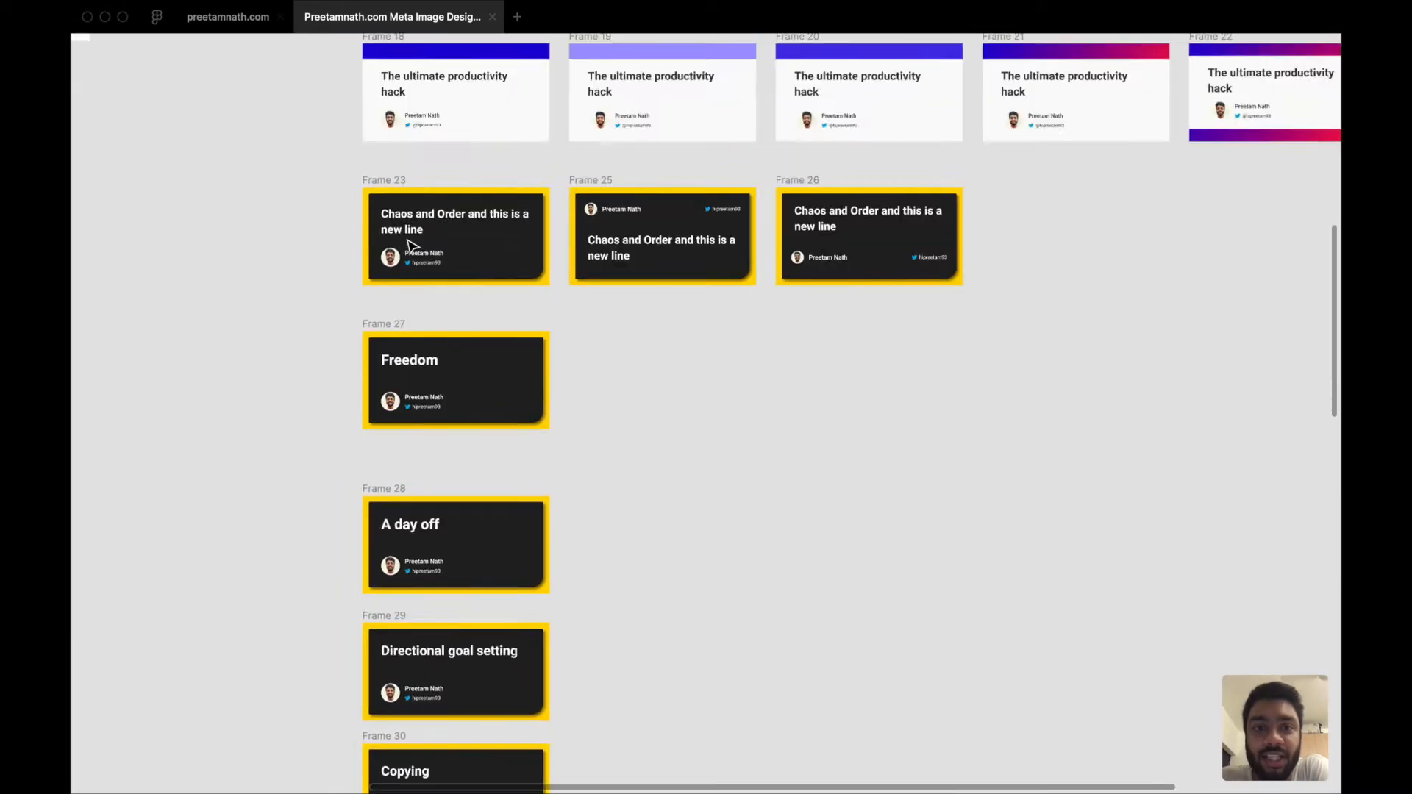
{"action": "scroll", "coordinate": [410, 245], "scroll_direction": "down", "scroll_amount": 7}
{"action": "scroll", "coordinate": [409, 245], "scroll_direction": "down", "scroll_amount": 20}
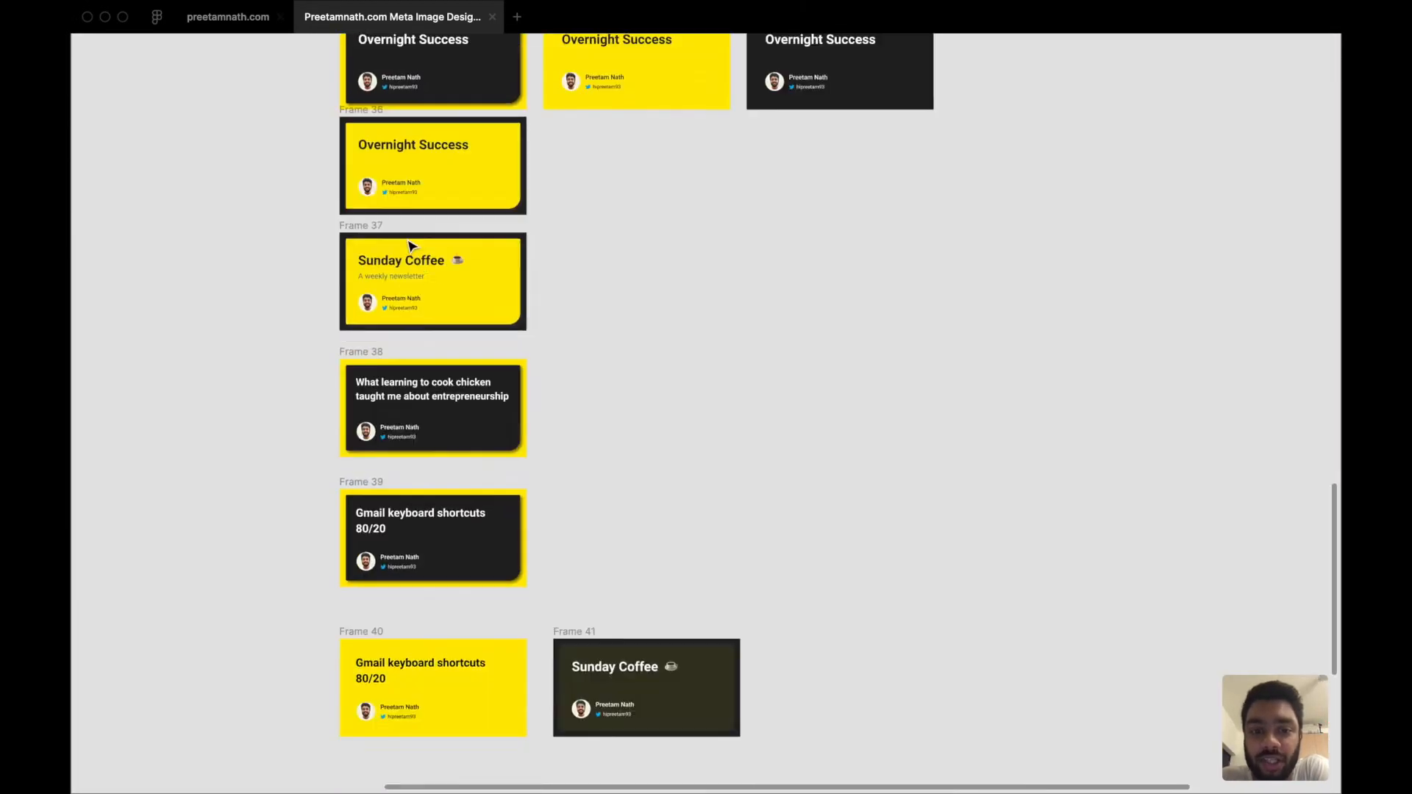
{"action": "scroll", "coordinate": [537, 413], "scroll_direction": "up", "scroll_amount": 5}
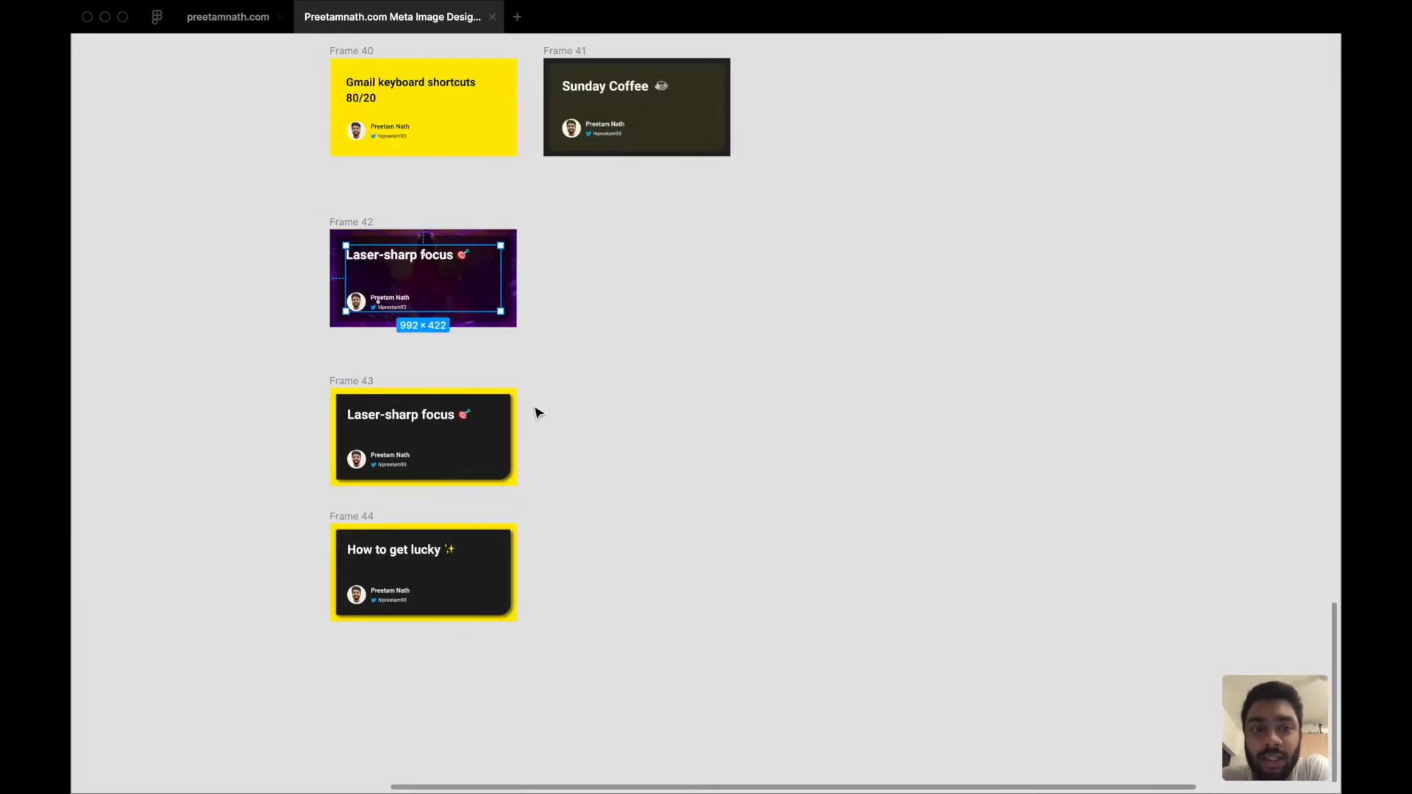
{"action": "scroll", "coordinate": [624, 464], "scroll_direction": "down", "scroll_amount": 2}
{"action": "scroll", "coordinate": [625, 464], "scroll_direction": "up", "scroll_amount": 1}
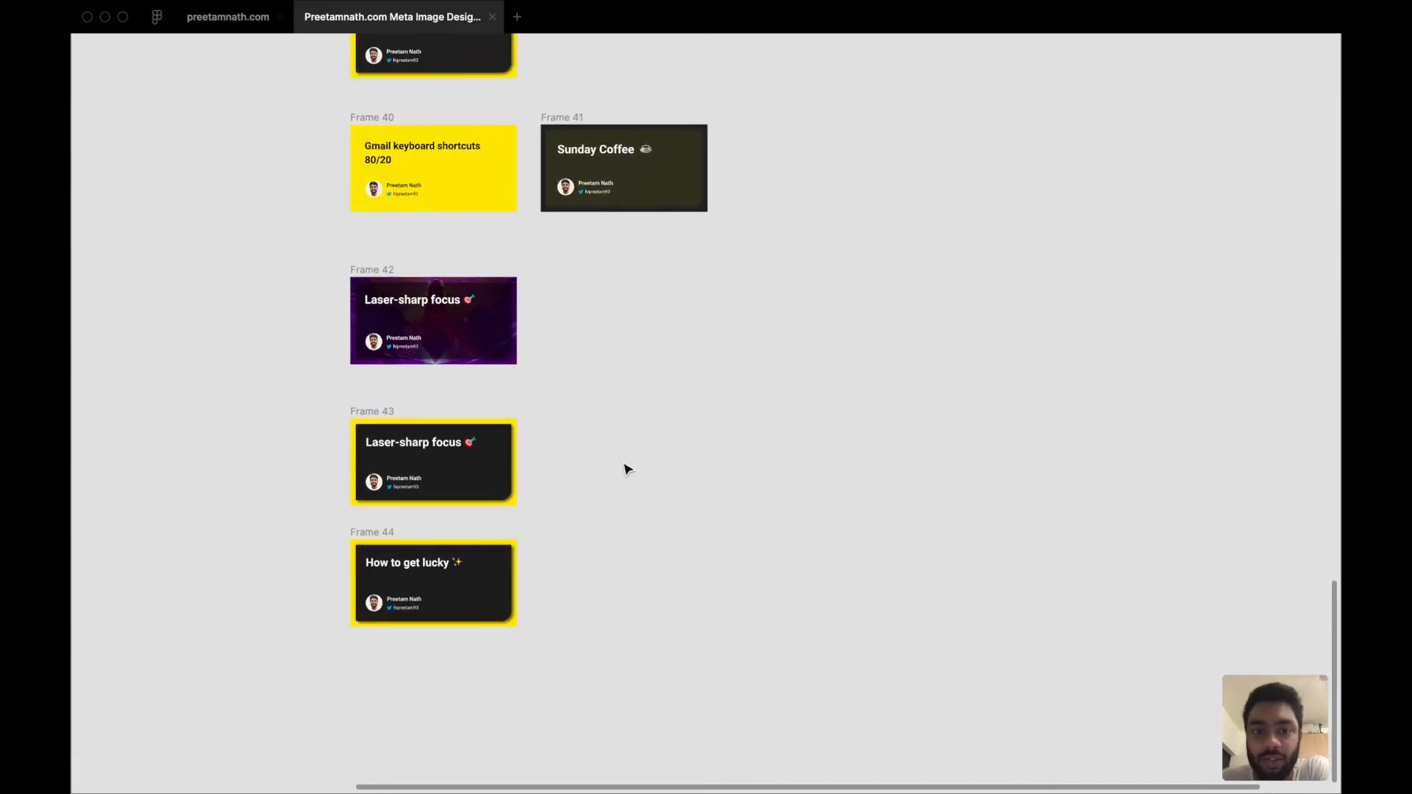
{"action": "scroll", "coordinate": [627, 469], "scroll_direction": "down", "scroll_amount": 2}
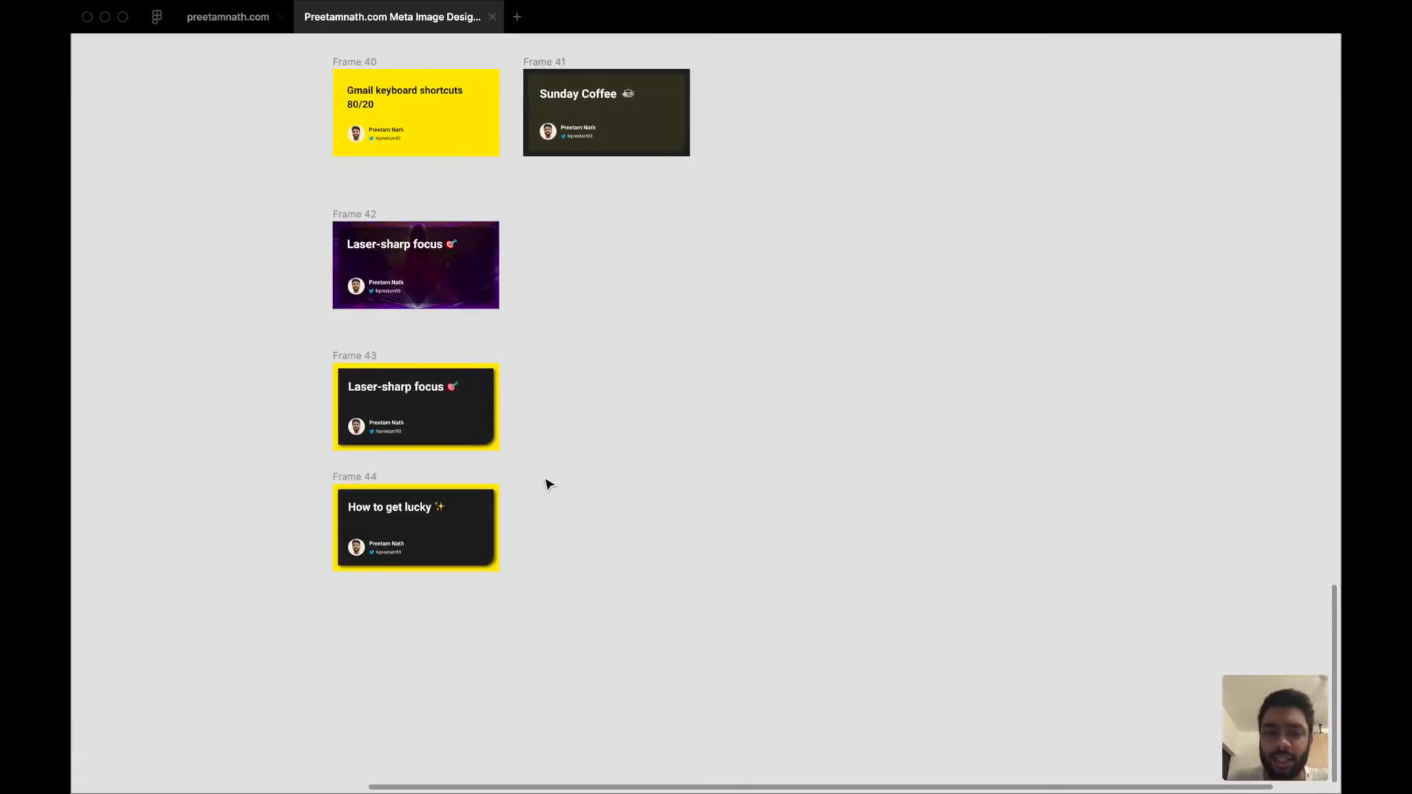
Show the hidden interface and inspect the dimensions of the How to get lucky frame
{"action": "key", "text": "ctrl+backslash"}
{"action": "scroll", "coordinate": [589, 552], "scroll_direction": "down", "scroll_amount": 3}
{"action": "left_click", "coordinate": [353, 404]}
{"action": "scroll", "coordinate": [519, 475], "scroll_direction": "down", "scroll_amount": 2}
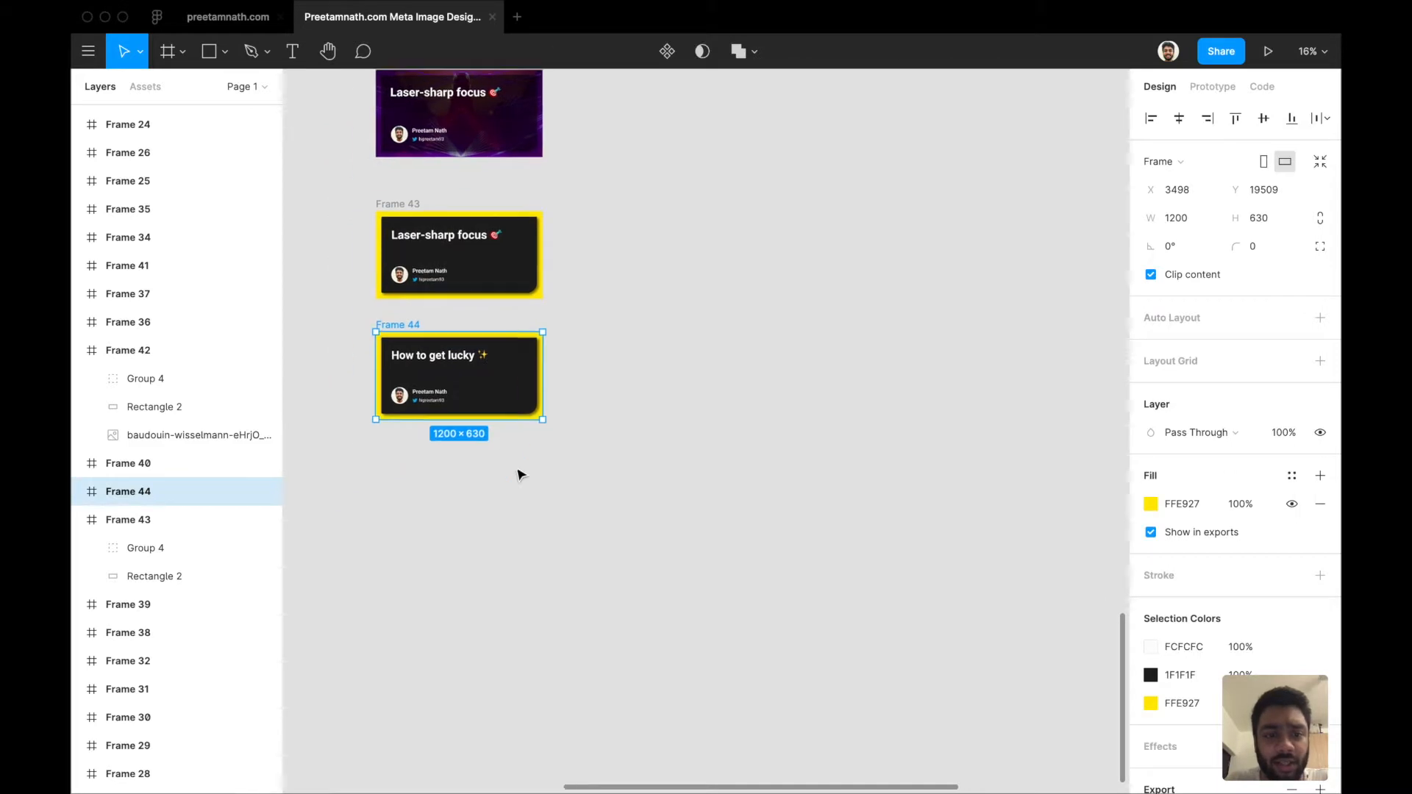
{"action": "left_click", "coordinate": [519, 474]}
{"action": "scroll", "coordinate": [520, 475], "scroll_direction": "up", "scroll_amount": 1}
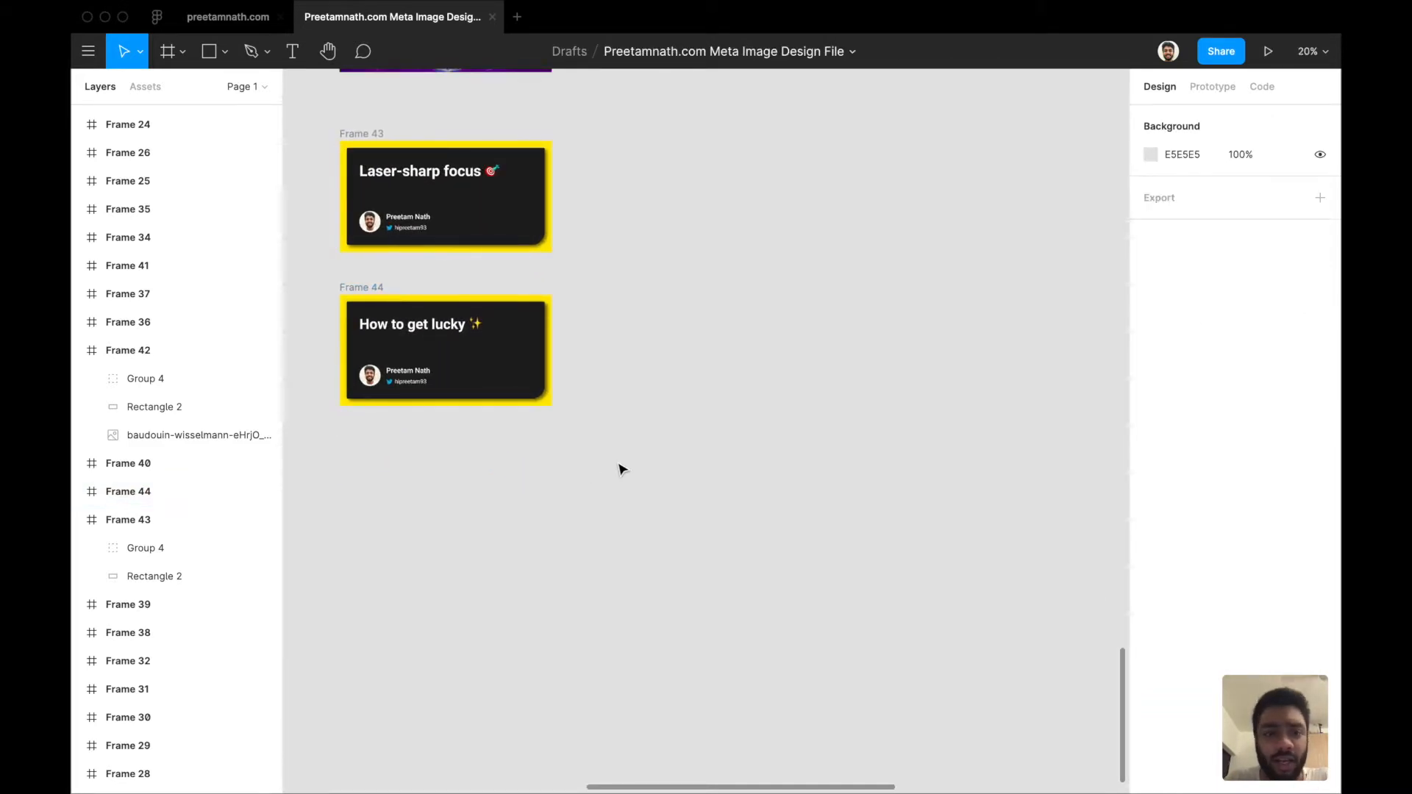
{"action": "scroll", "coordinate": [621, 470], "scroll_direction": "left", "scroll_amount": 2}
{"action": "left_click", "coordinate": [419, 314]}
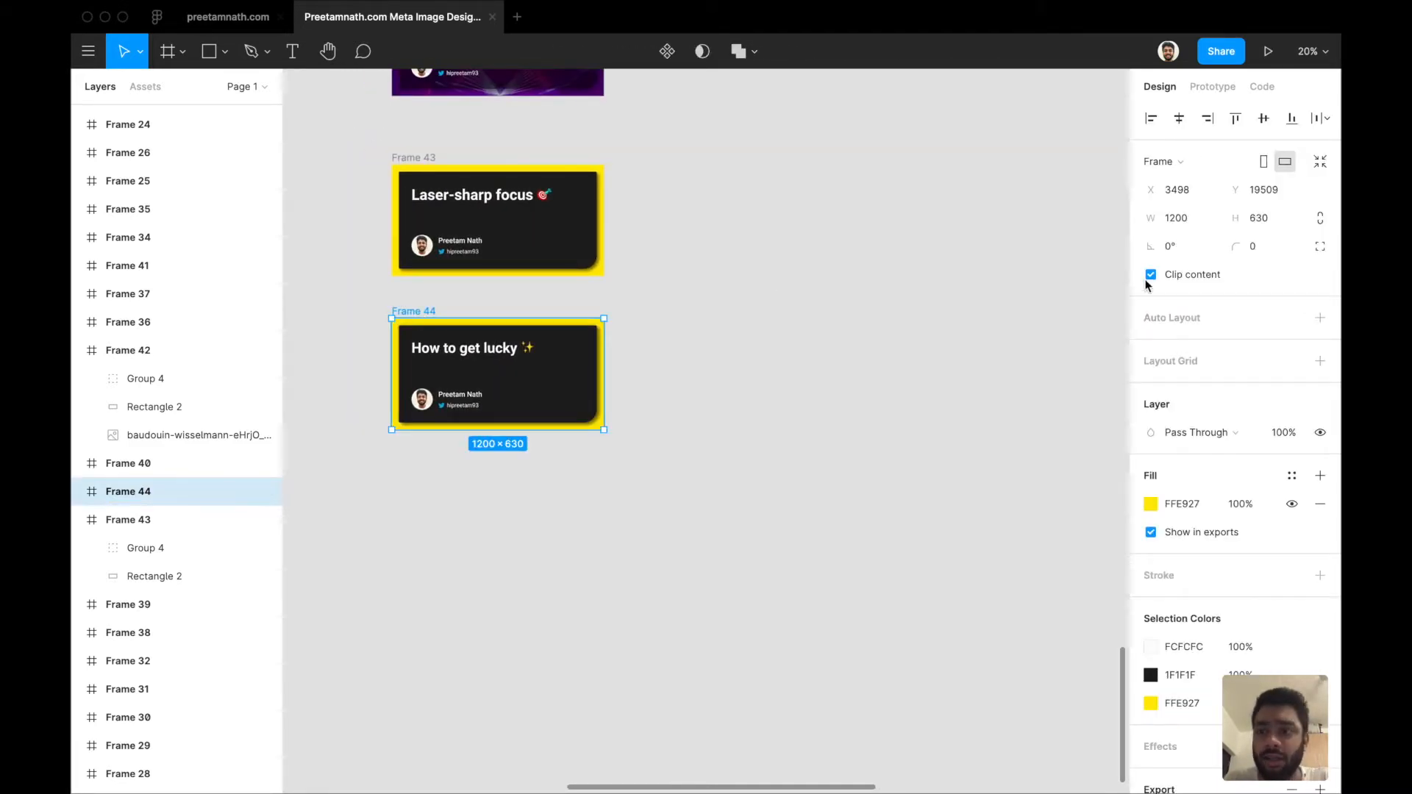
{"action": "left_click", "coordinate": [772, 331]}
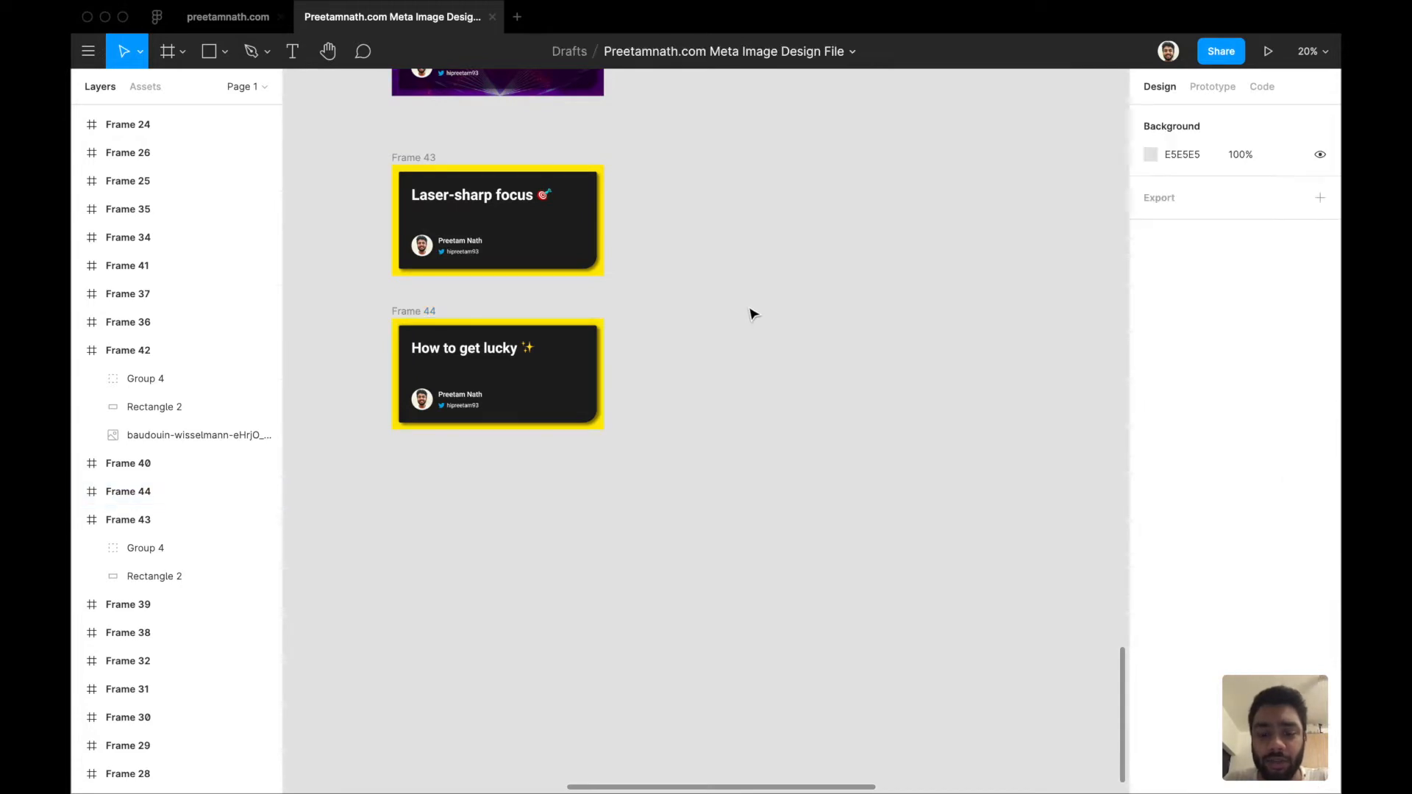
Draw a new frame beside the How to get lucky frame and set its size to 1200 × 630
{"action": "key", "text": "f"}
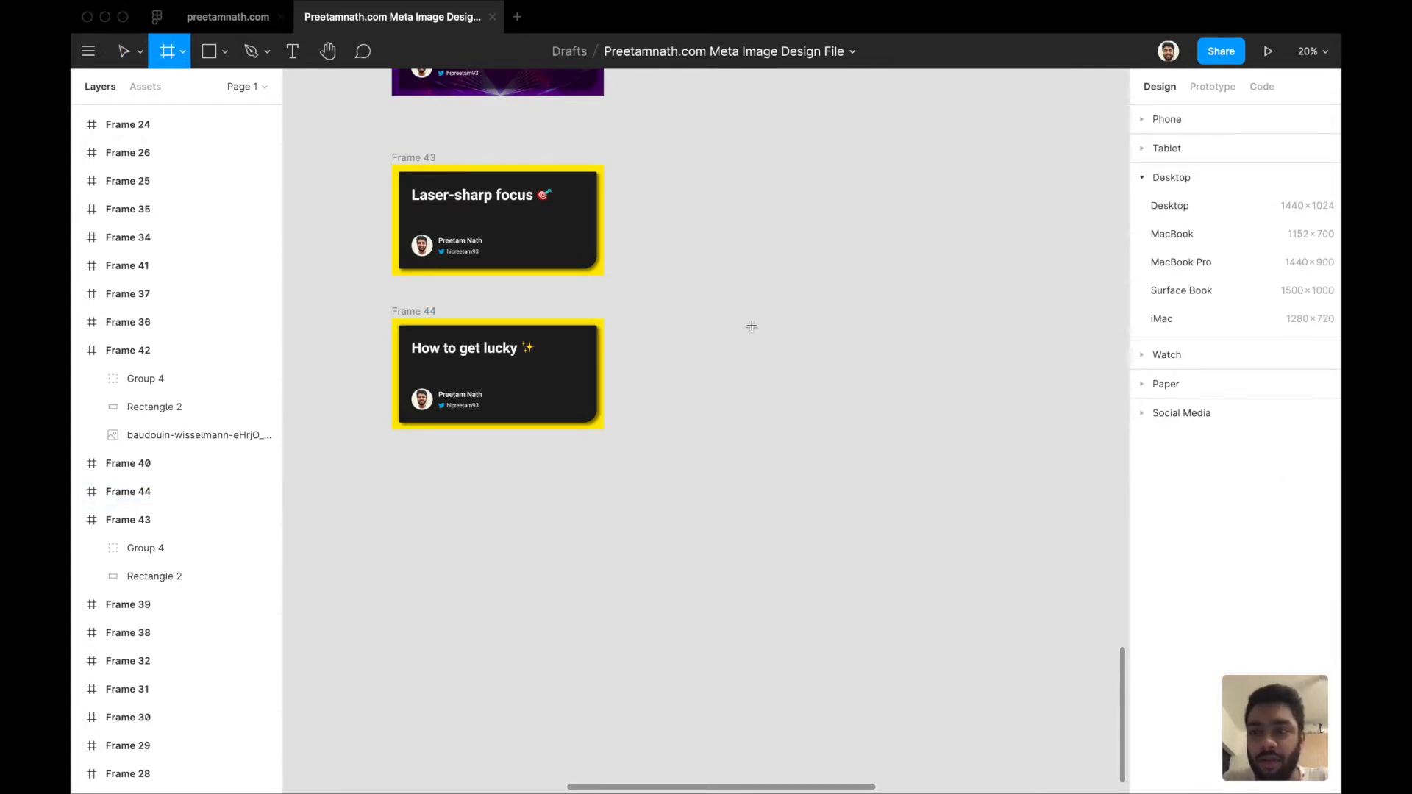
{"action": "left_click_drag", "start_coordinate": [751, 318], "coordinate": [957, 421]}
{"action": "left_click", "coordinate": [1189, 218]}
{"action": "type", "text": "1200"}
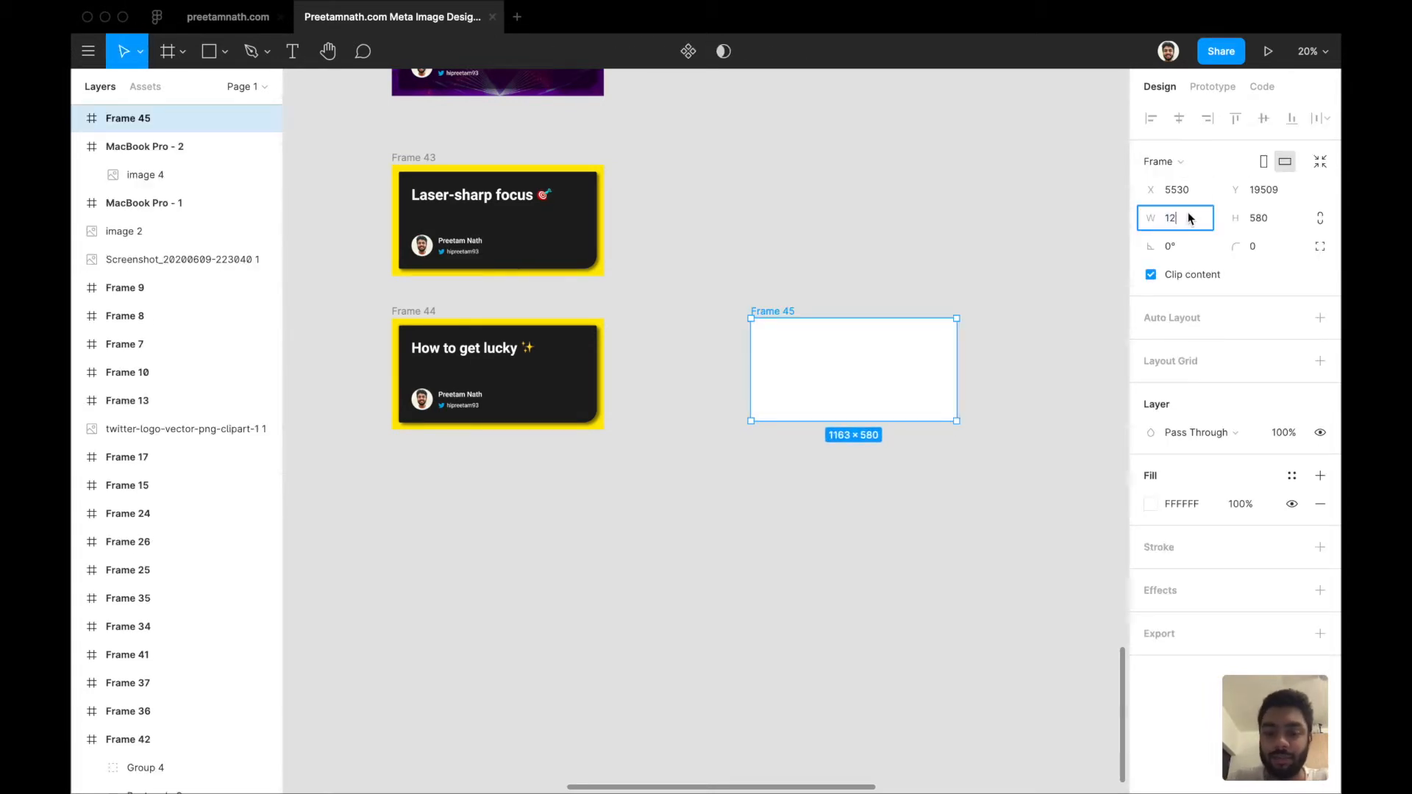
{"action": "key", "text": "Tab"}
{"action": "type", "text": "63"}
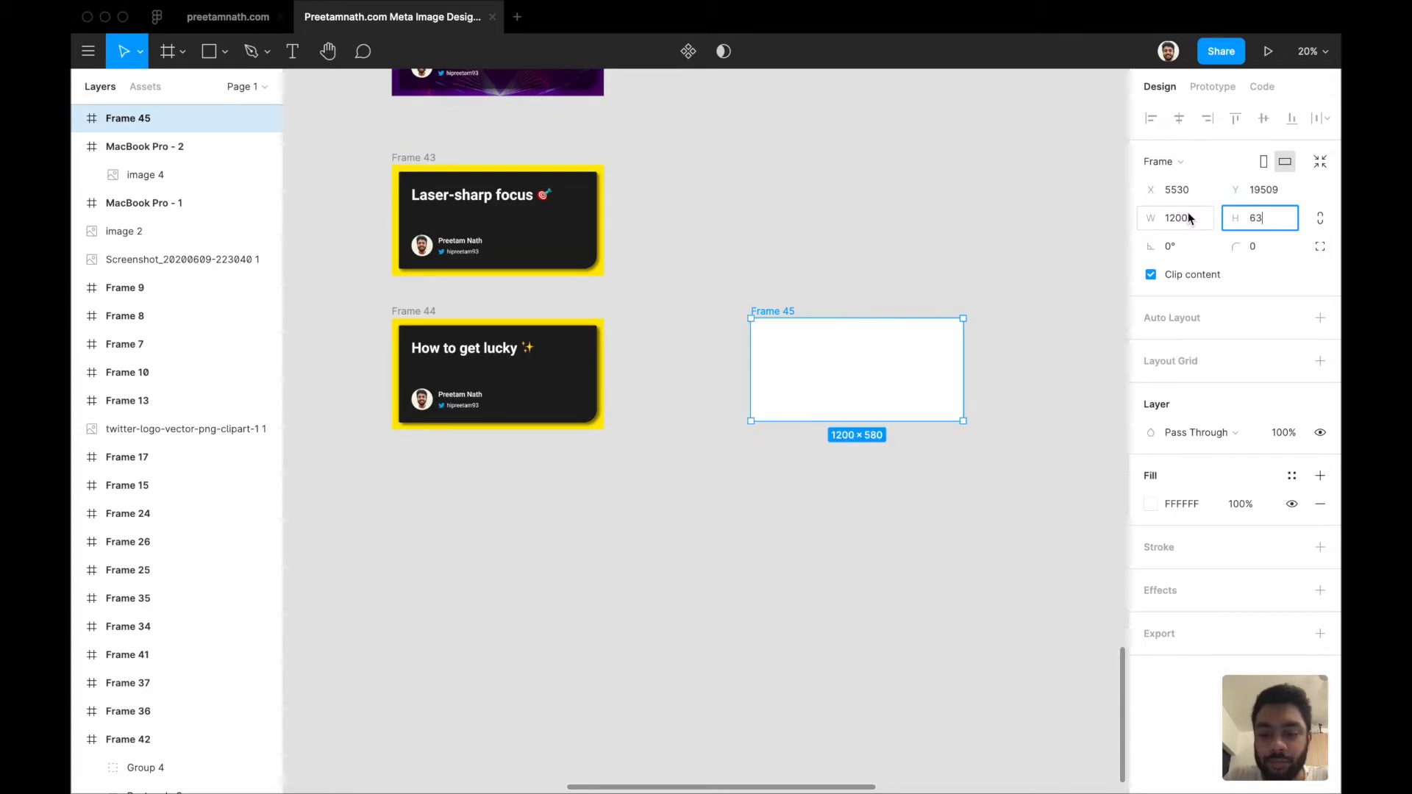
{"action": "type", "text": "0"}
{"action": "key", "text": "Return"}
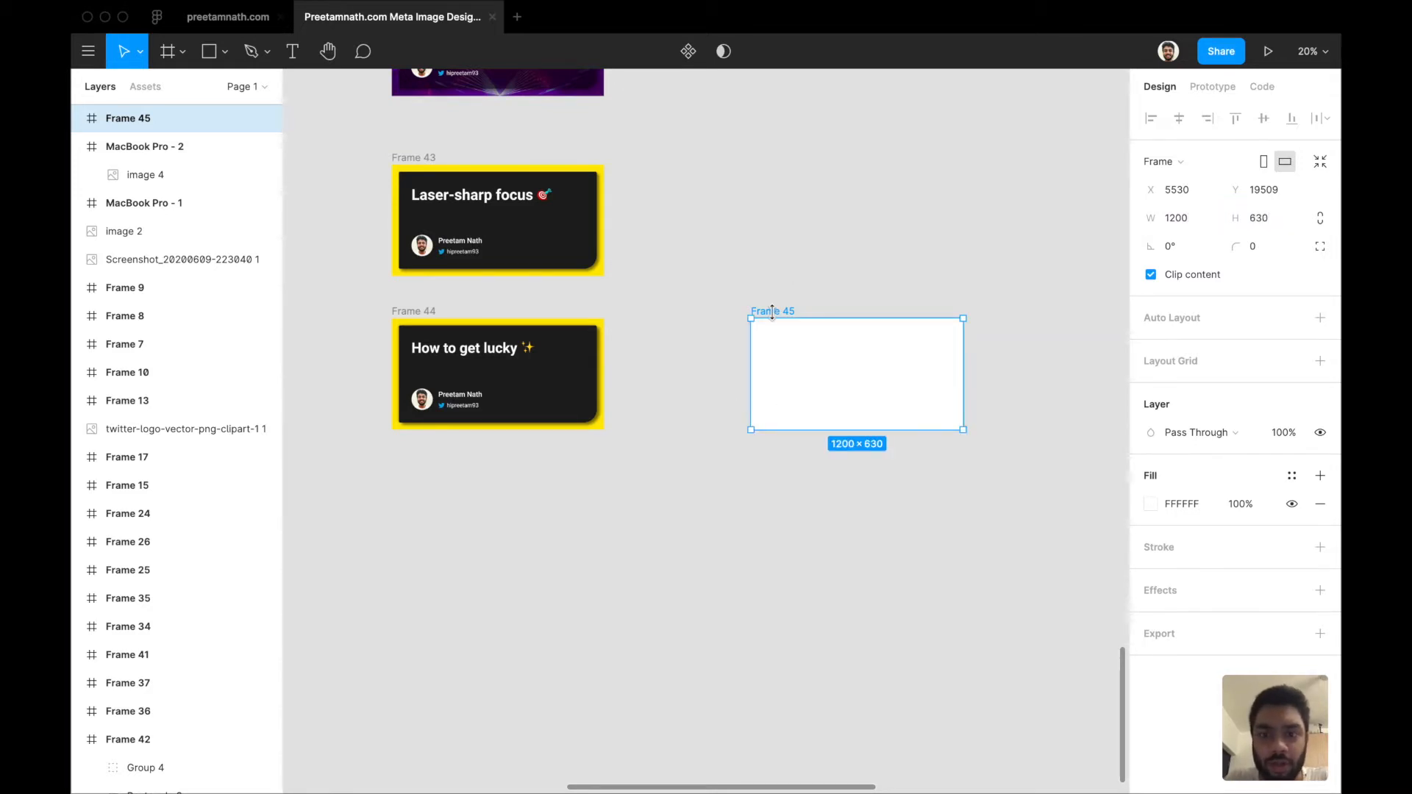
Shift the new blank frame slightly closer to the How to get lucky frame, to X 5490
{"action": "left_click_drag", "start_coordinate": [785, 312], "coordinate": [775, 317]}
{"action": "scroll", "coordinate": [728, 517], "scroll_direction": "right", "scroll_amount": 2}
{"action": "scroll", "coordinate": [728, 517], "scroll_direction": "down", "scroll_amount": 1}
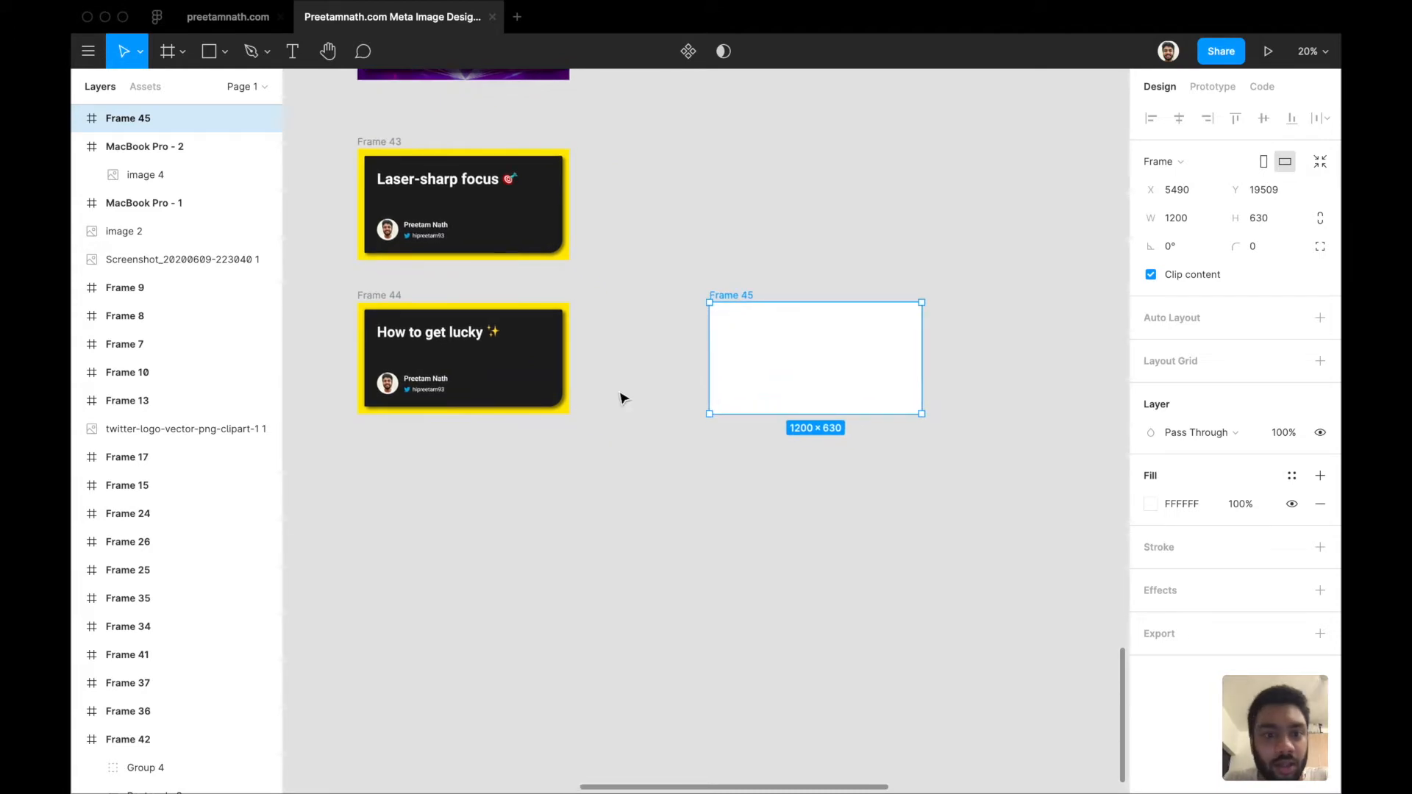
Draw a rectangle about 1043 × 479 inside the new blank frame
{"action": "left_click", "coordinate": [621, 394]}
{"action": "left_click", "coordinate": [536, 385]}
{"action": "left_click", "coordinate": [654, 393]}
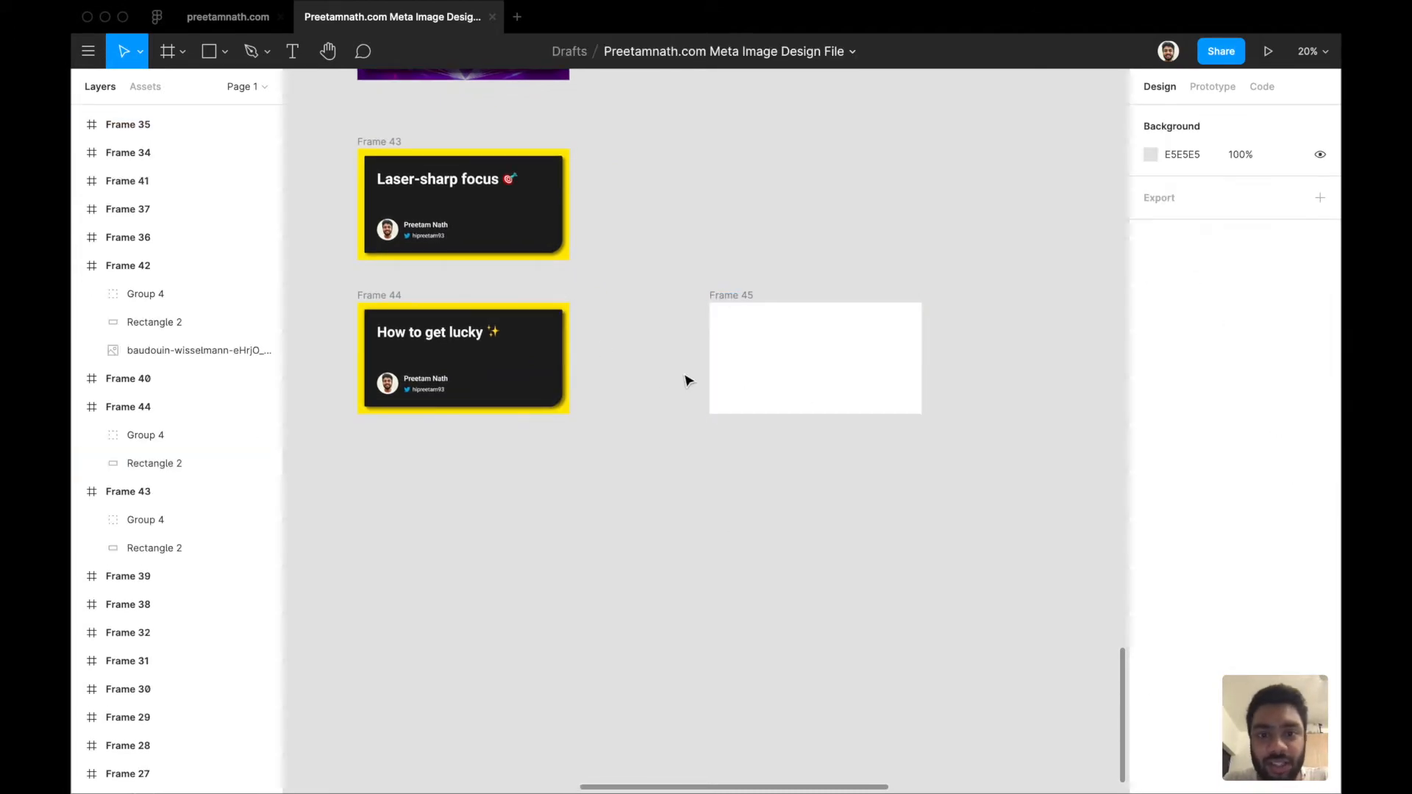
{"action": "key", "text": "r"}
{"action": "left_click_drag", "start_coordinate": [720, 316], "coordinate": [906, 402]}
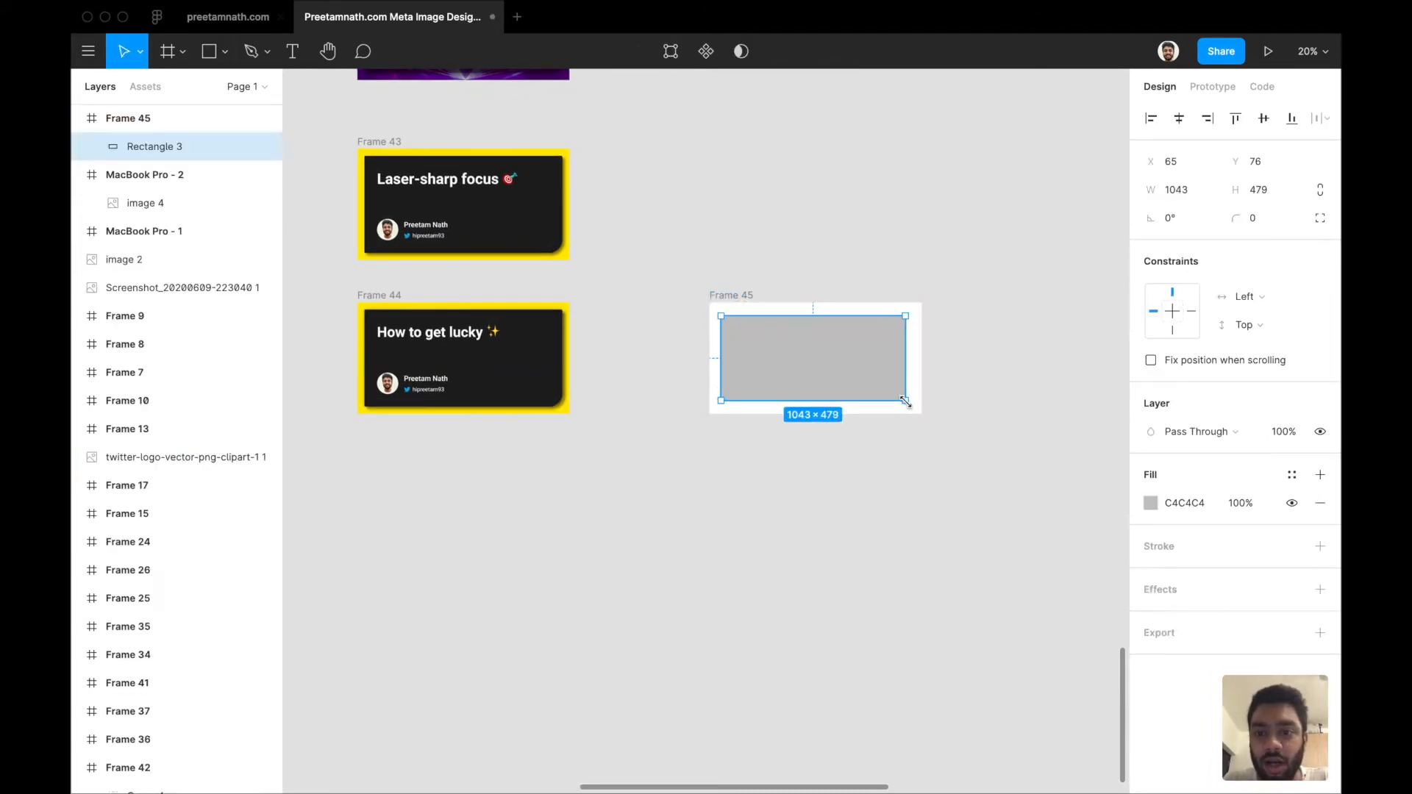
Examine the dark rectangle in the How to get lucky frame for its size and its spacing to the frame edges and text group
{"action": "left_click", "coordinate": [537, 365]}
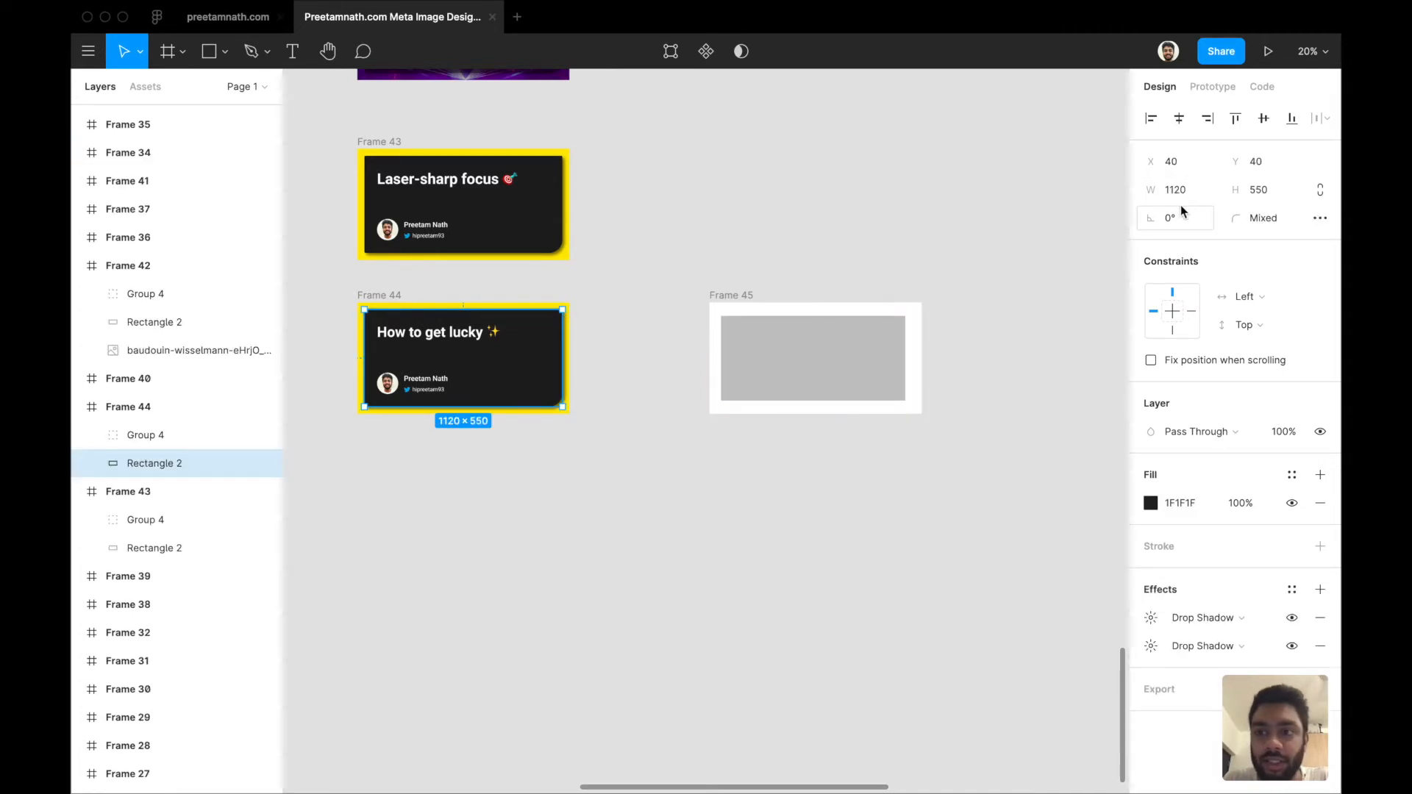
{"action": "key", "text": "alt"}
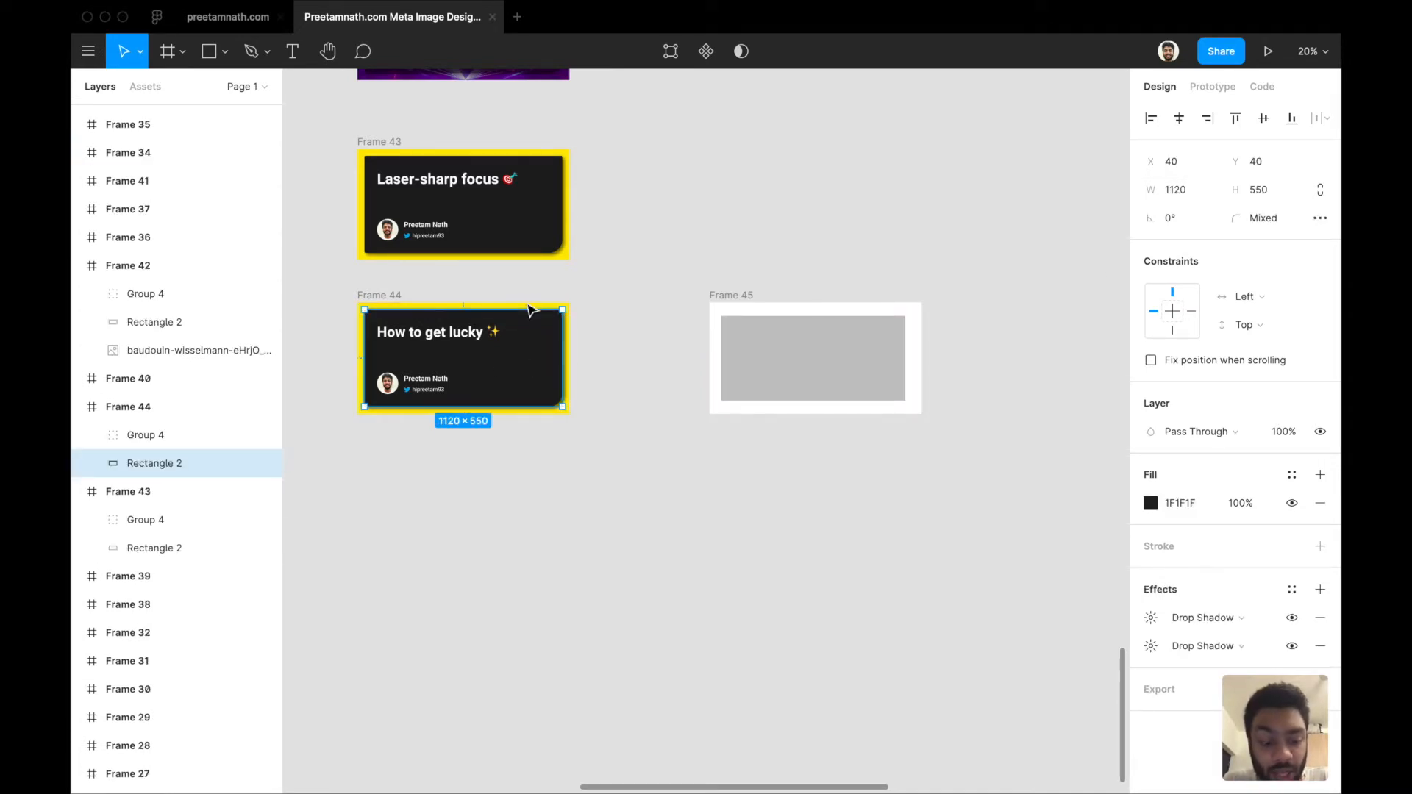
{"action": "key", "text": "alt"}
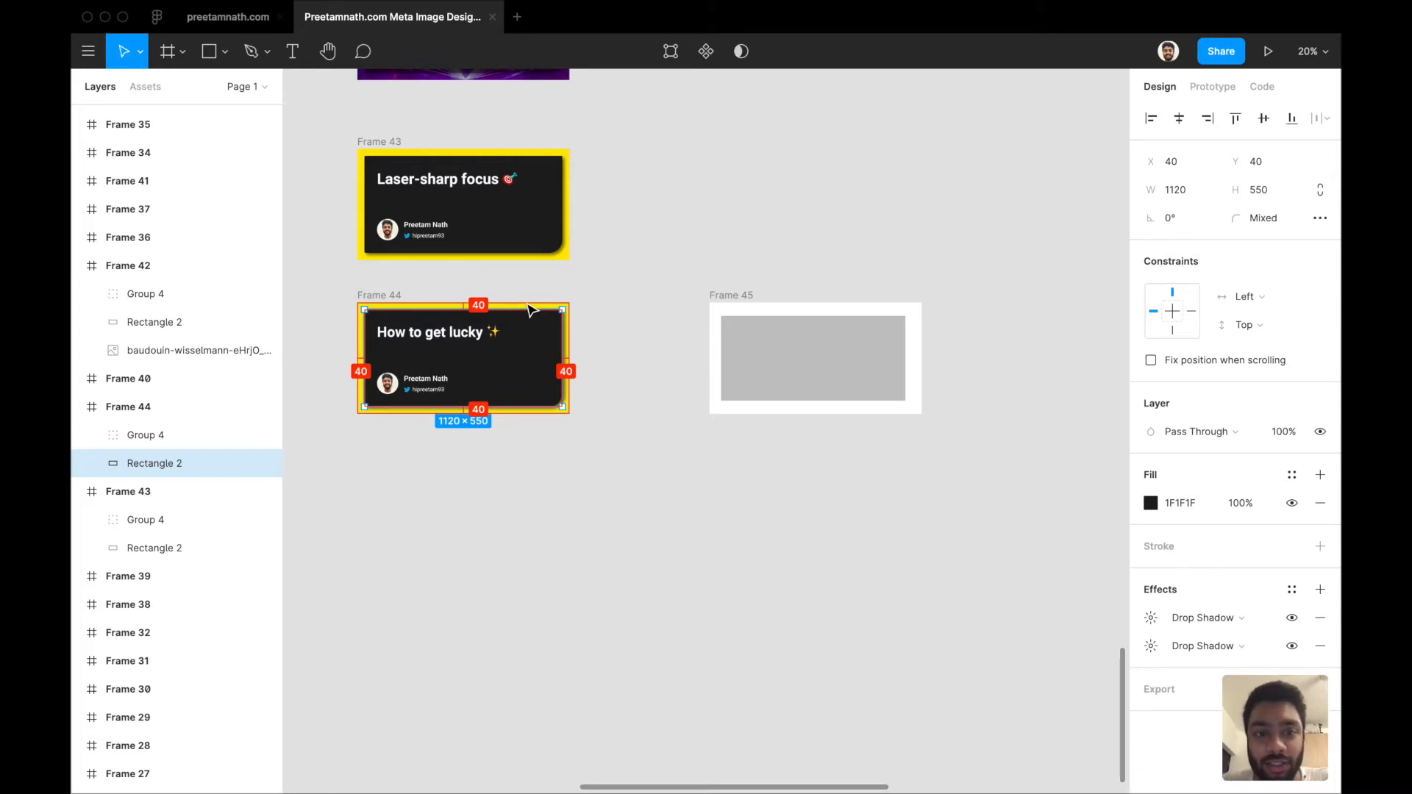
{"action": "scroll", "coordinate": [471, 306], "scroll_direction": "up", "scroll_amount": 5}
{"action": "scroll", "coordinate": [477, 311], "scroll_direction": "down", "scroll_amount": 2}
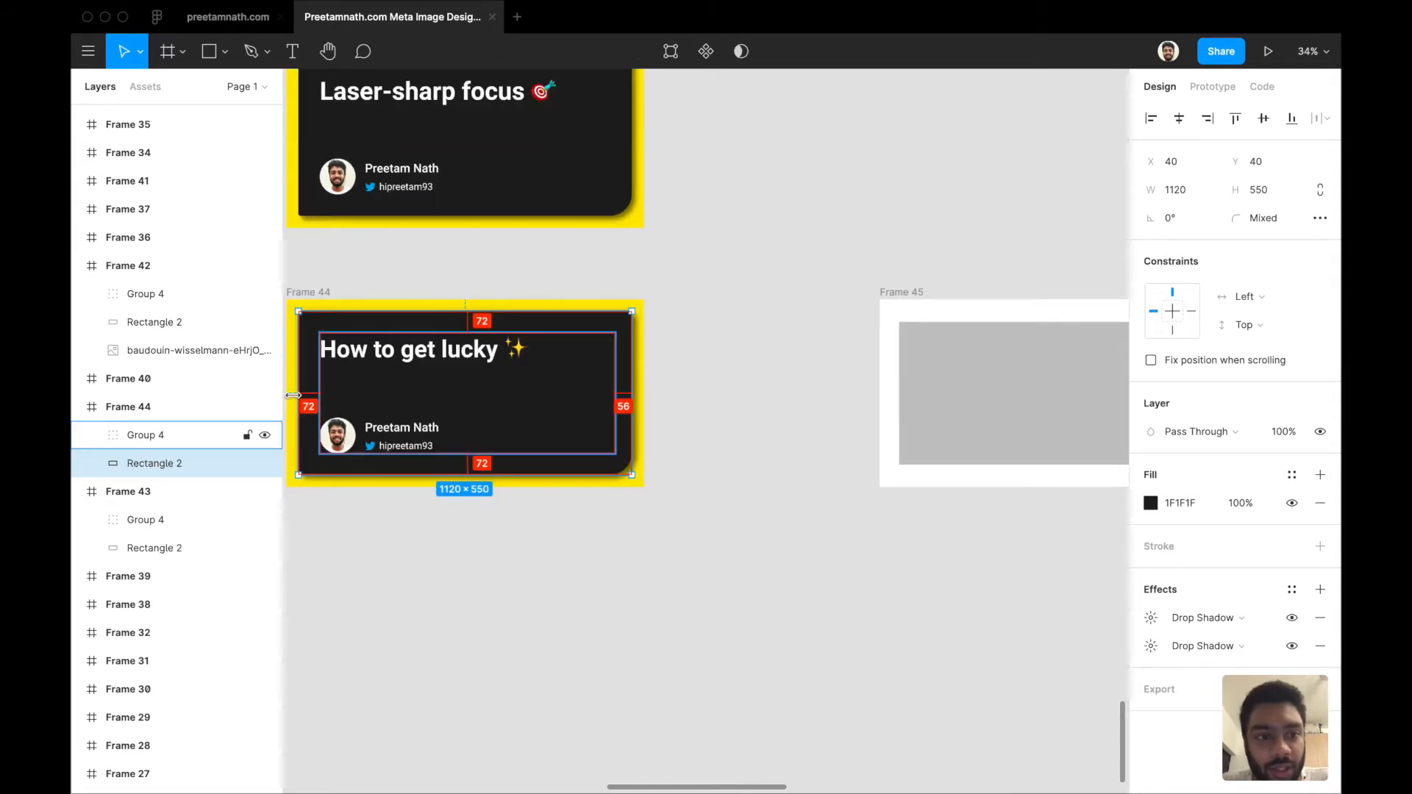
{"action": "scroll", "coordinate": [1001, 368], "scroll_direction": "right", "scroll_amount": 5}
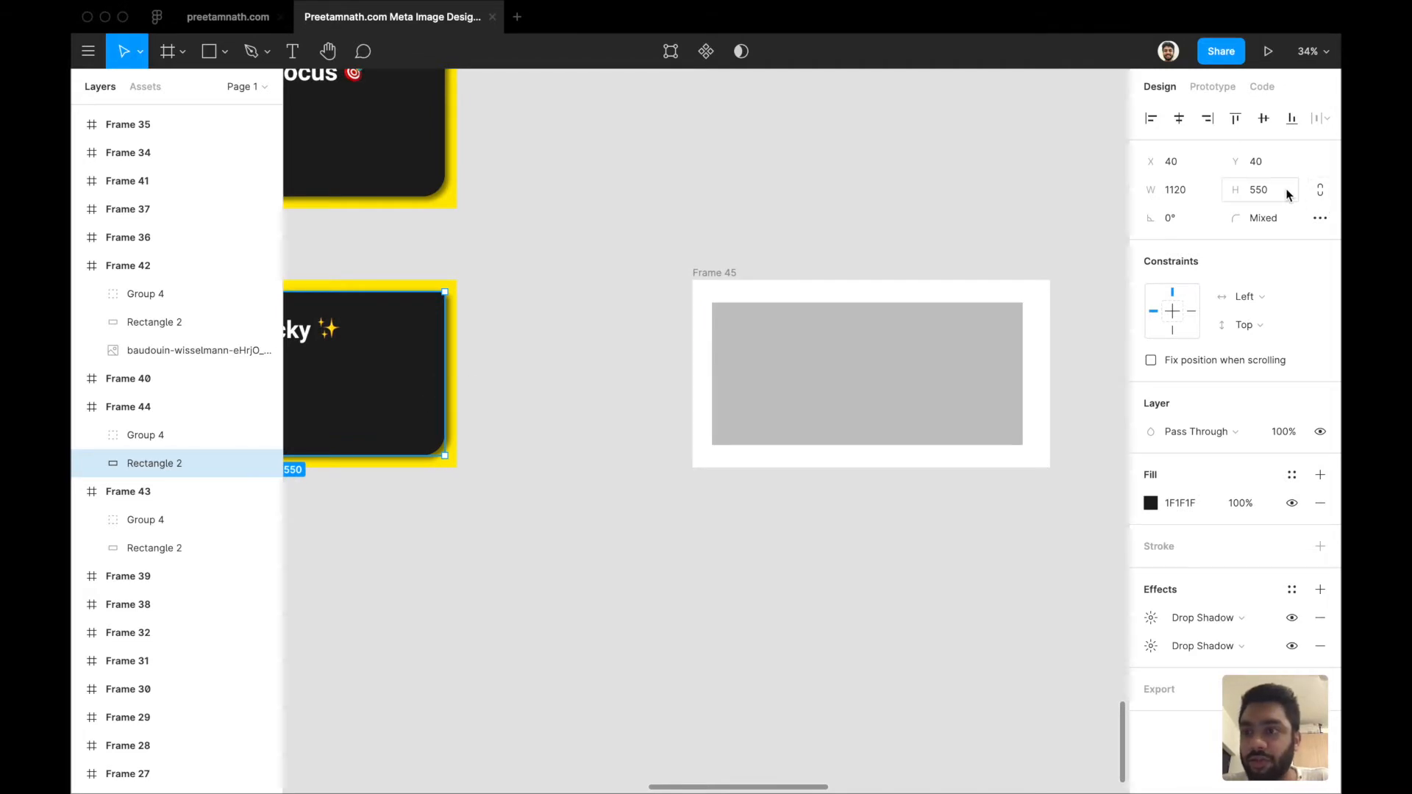
Resize the grey rectangle to 1120 × 550 and centre it horizontally and vertically in the new frame
{"action": "left_click", "coordinate": [961, 360]}
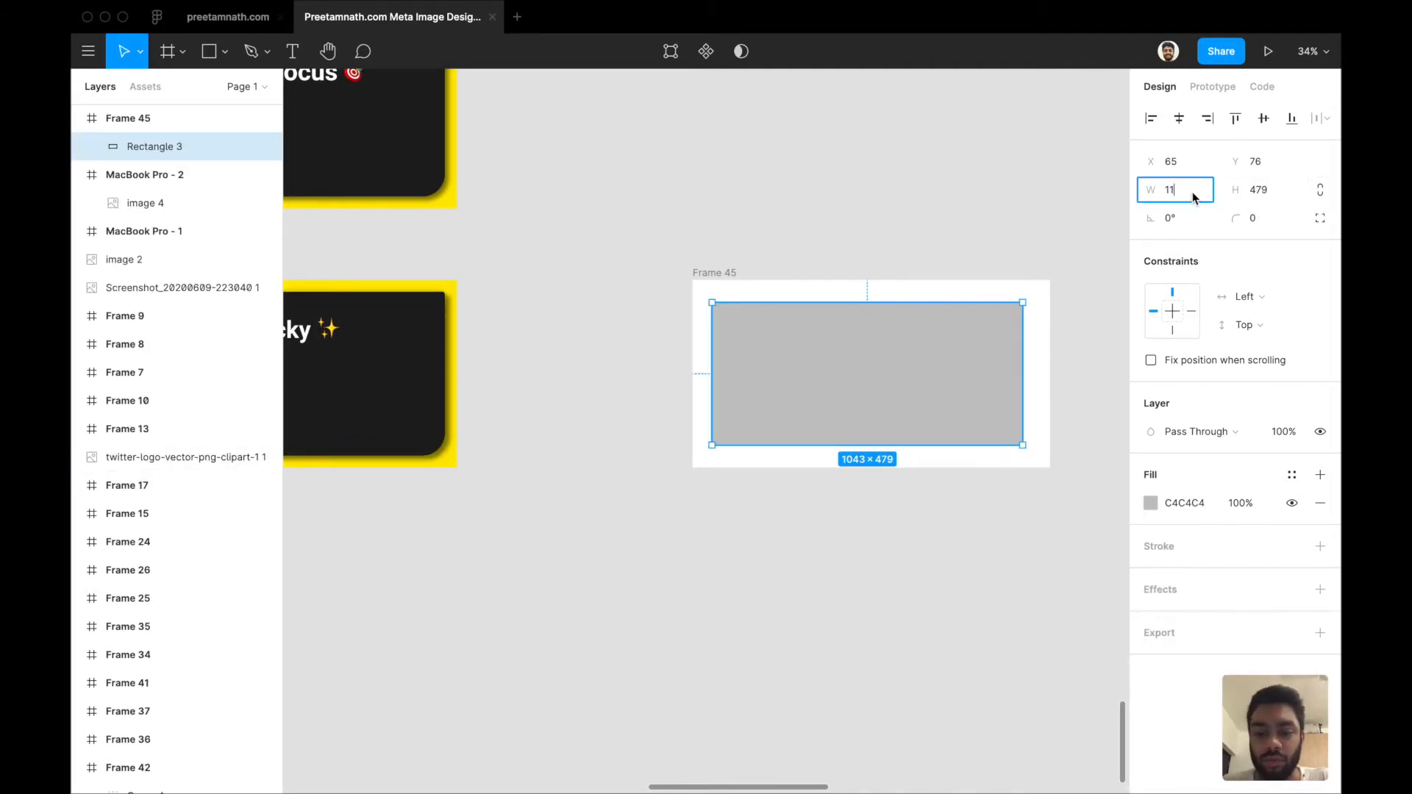
{"action": "left_click", "coordinate": [1193, 196]}
{"action": "type", "text": "1120"}
{"action": "key", "text": "Tab"}
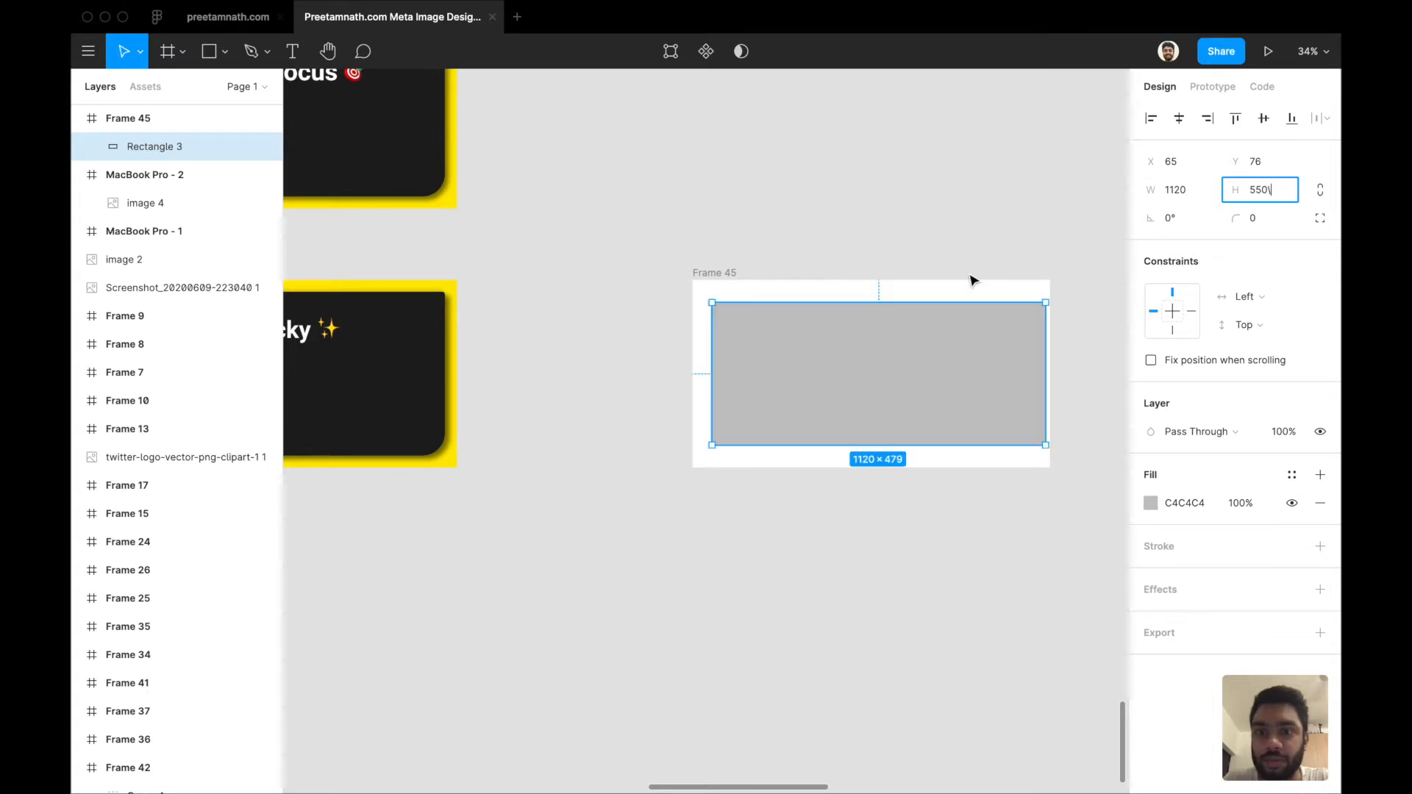
{"action": "key", "text": "Return"}
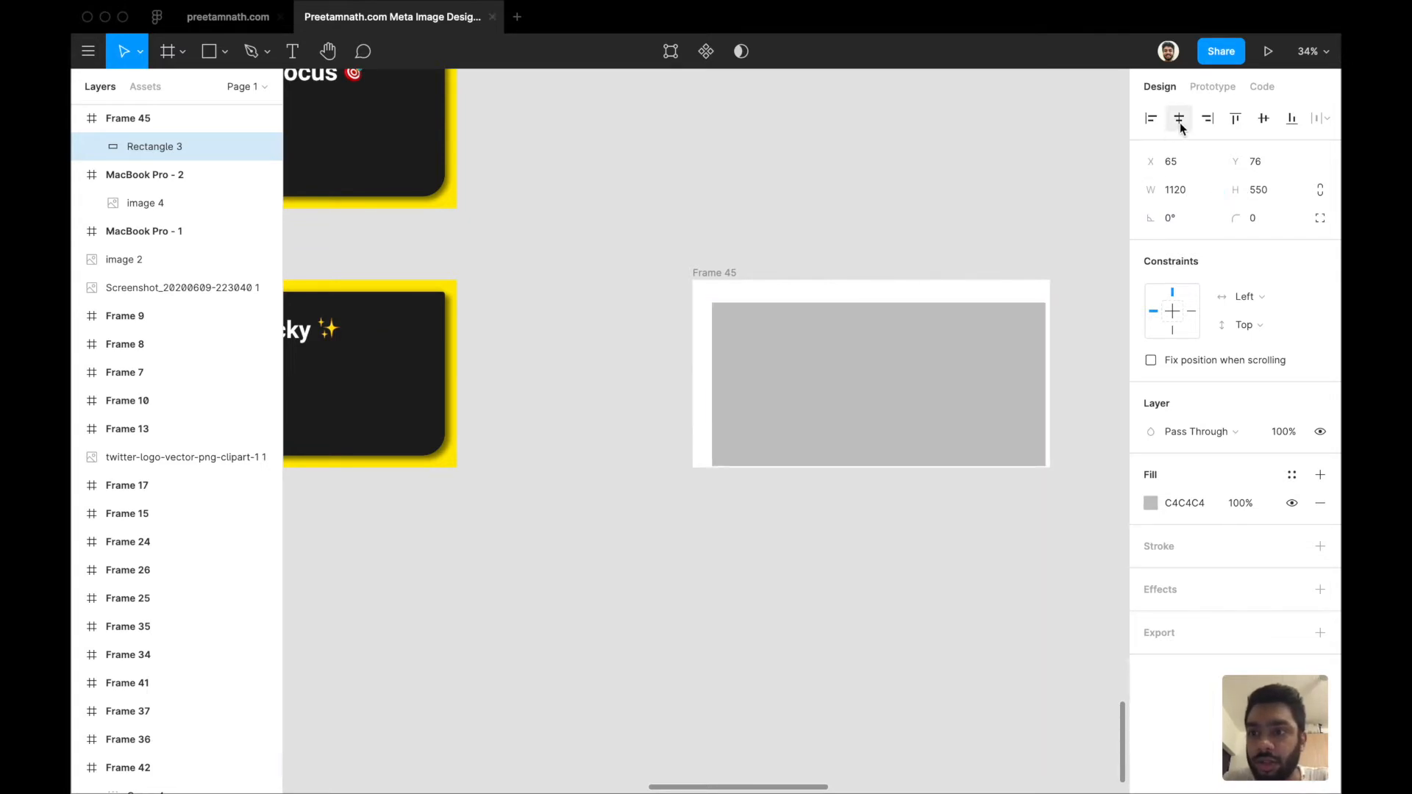
{"action": "left_click", "coordinate": [1179, 120]}
{"action": "left_click", "coordinate": [1264, 119]}
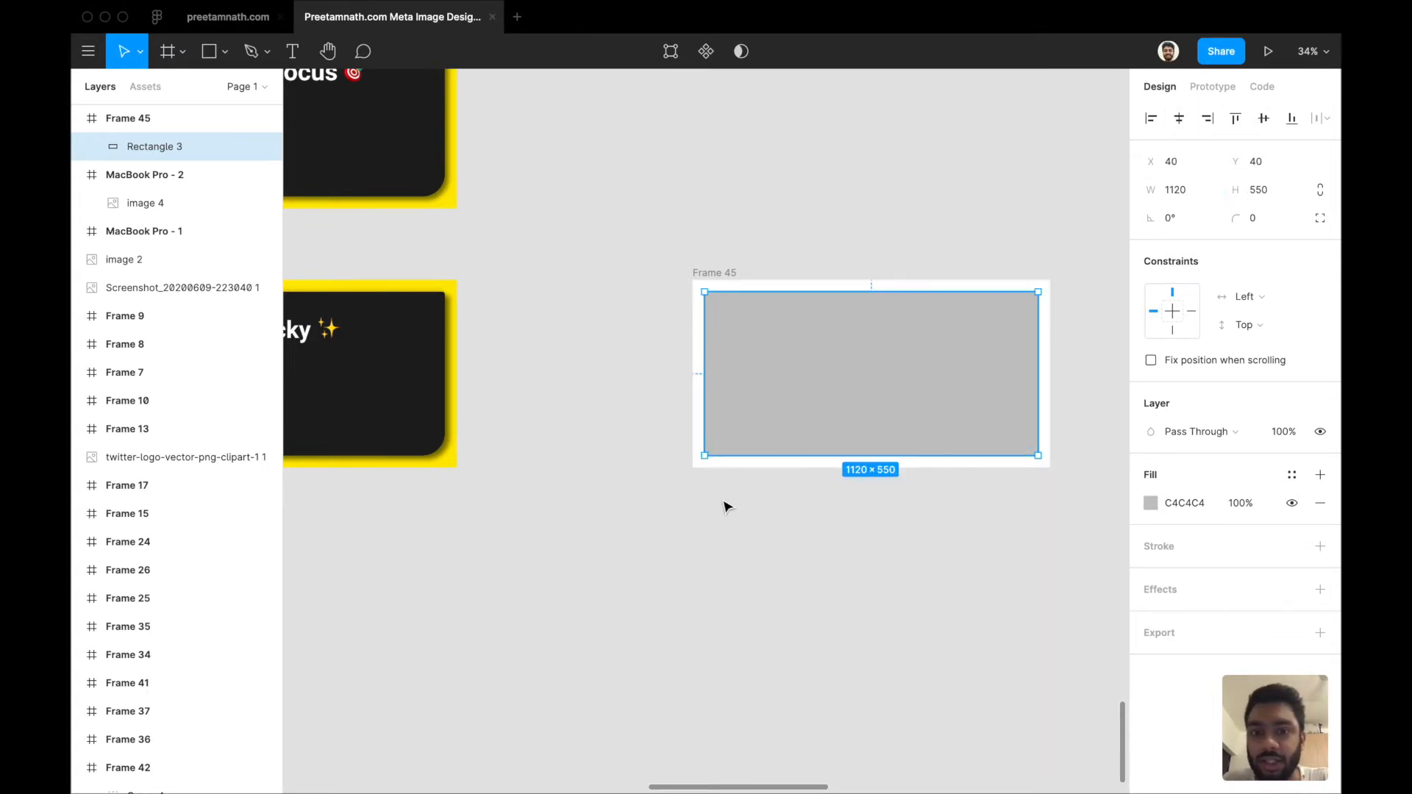
Enable independent corner radii on the grey rectangle and set its bottom-right corner radius to 32
{"action": "scroll", "coordinate": [551, 445], "scroll_direction": "up", "scroll_amount": 3}
{"action": "scroll", "coordinate": [633, 452], "scroll_direction": "up", "scroll_amount": 2}
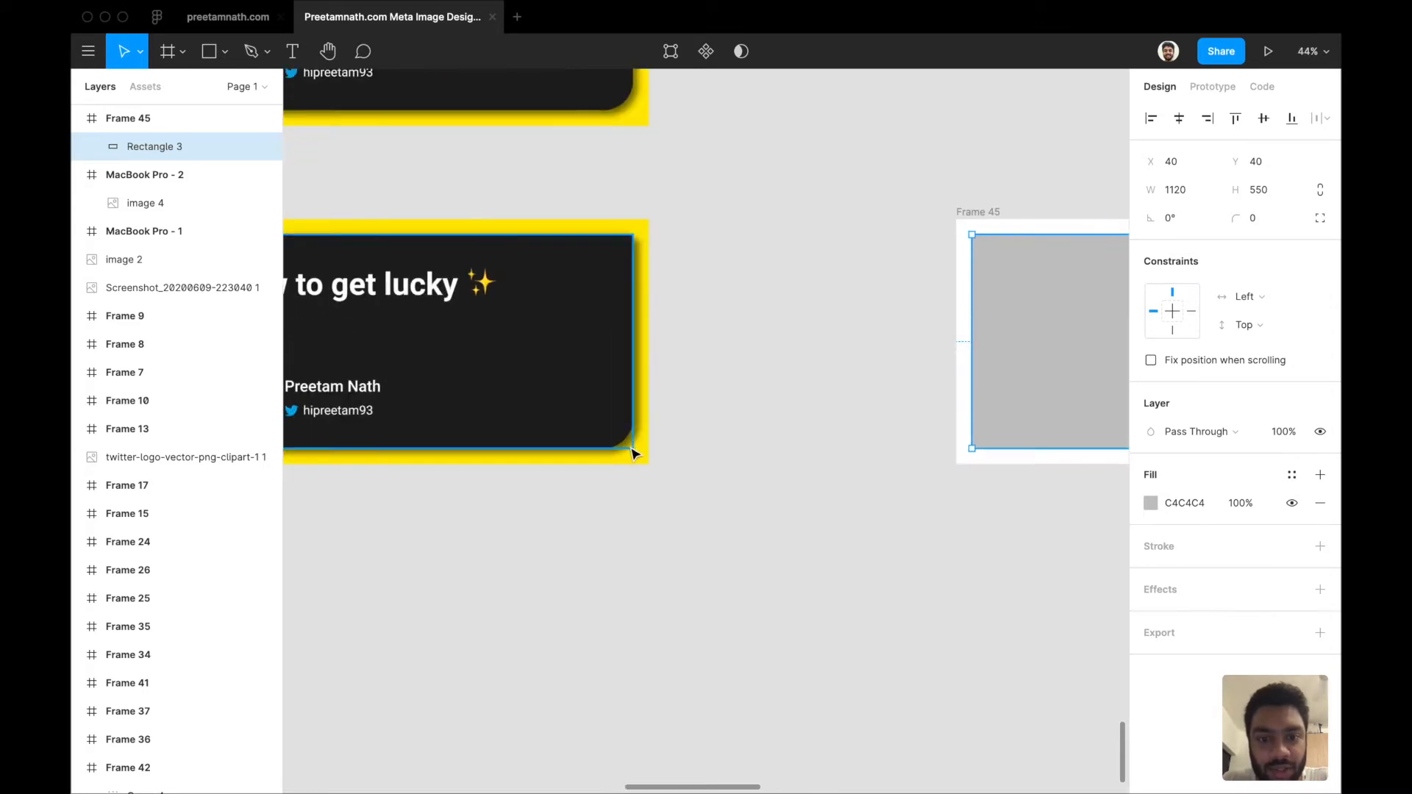
{"action": "scroll", "coordinate": [627, 444], "scroll_direction": "right", "scroll_amount": 5}
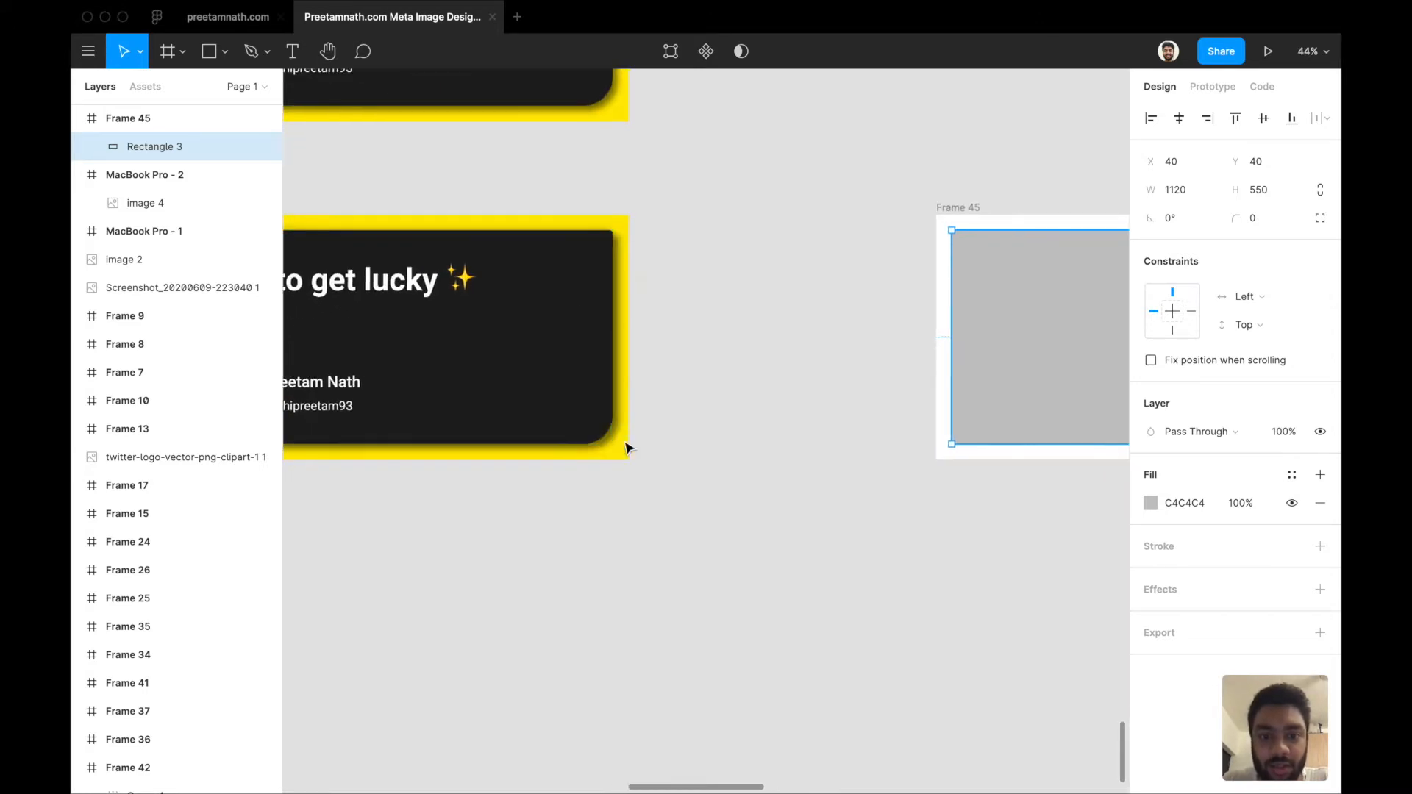
{"action": "left_click", "coordinate": [1321, 218]}
{"action": "left_click", "coordinate": [1255, 247]}
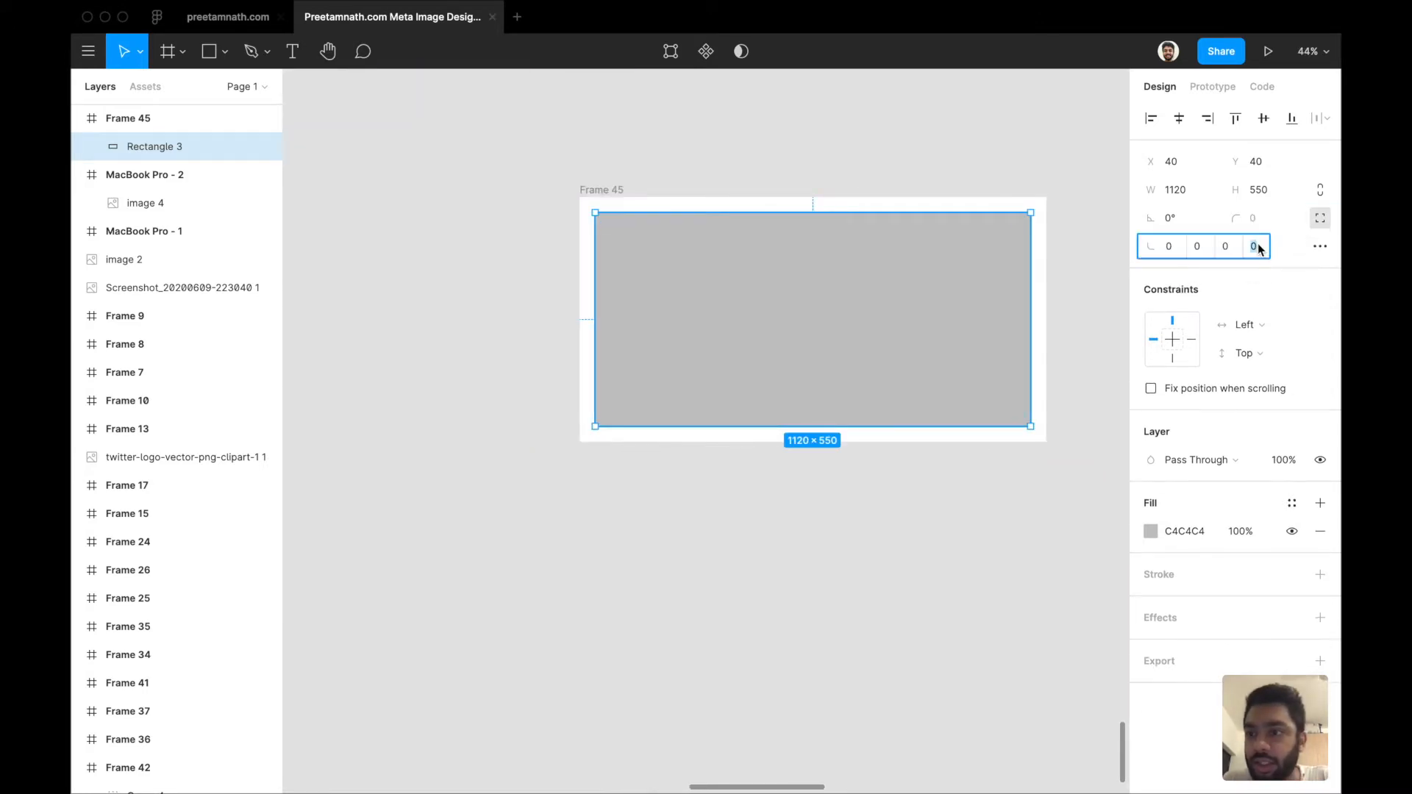
{"action": "type", "text": "20"}
{"action": "key", "text": "Return"}
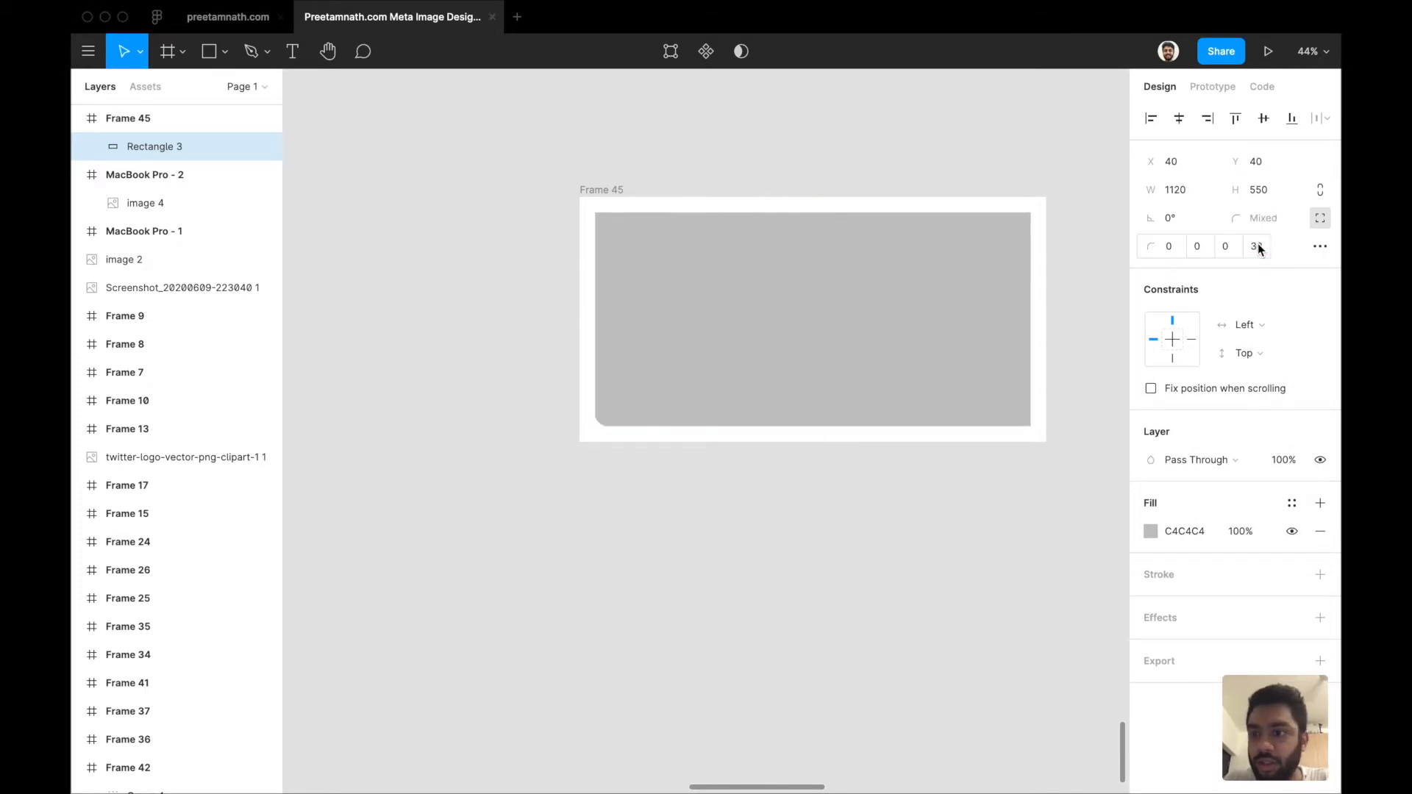
{"action": "key", "text": "super+z"}
{"action": "left_click", "coordinate": [1226, 246]}
{"action": "type", "text": "32"}
{"action": "key", "text": "Return"}
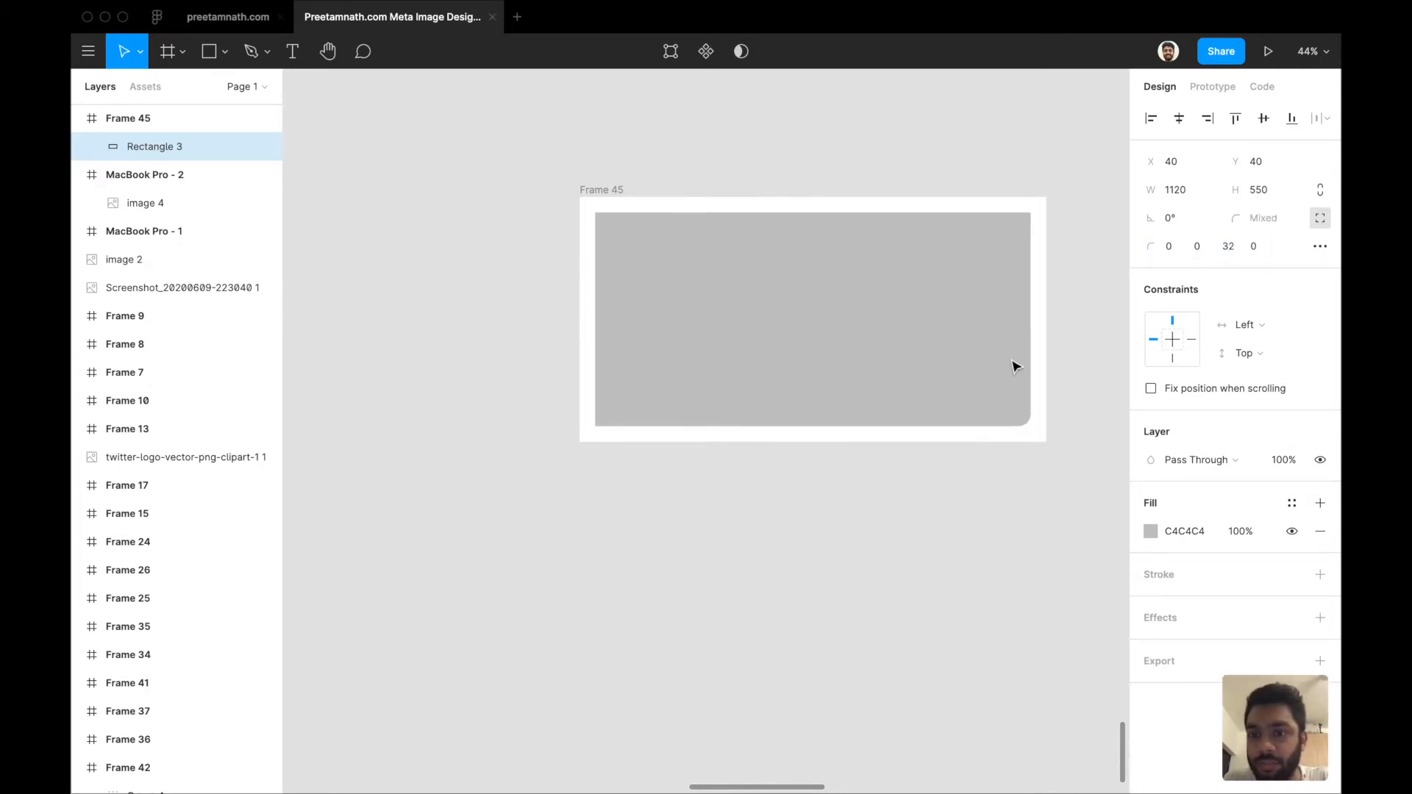
Compare with the How to get lucky card and increase the grey rectangle's bottom-right corner radius to 50
{"action": "scroll", "coordinate": [847, 450], "scroll_direction": "left", "scroll_amount": 2}
{"action": "scroll", "coordinate": [848, 450], "scroll_direction": "left", "scroll_amount": 4}
{"action": "left_click", "coordinate": [1228, 248]}
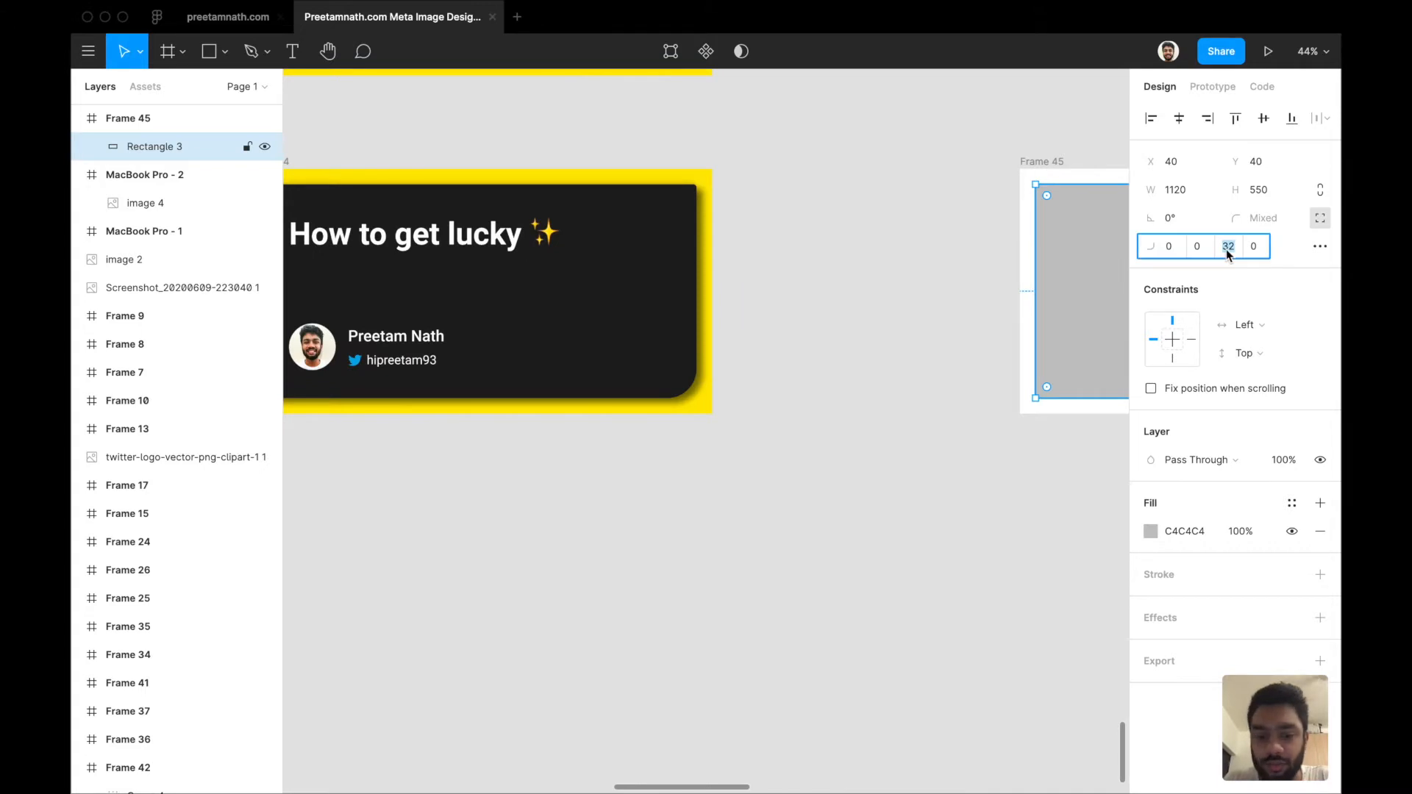
{"action": "key", "text": "Return"}
{"action": "scroll", "coordinate": [792, 454], "scroll_direction": "right", "scroll_amount": 5}
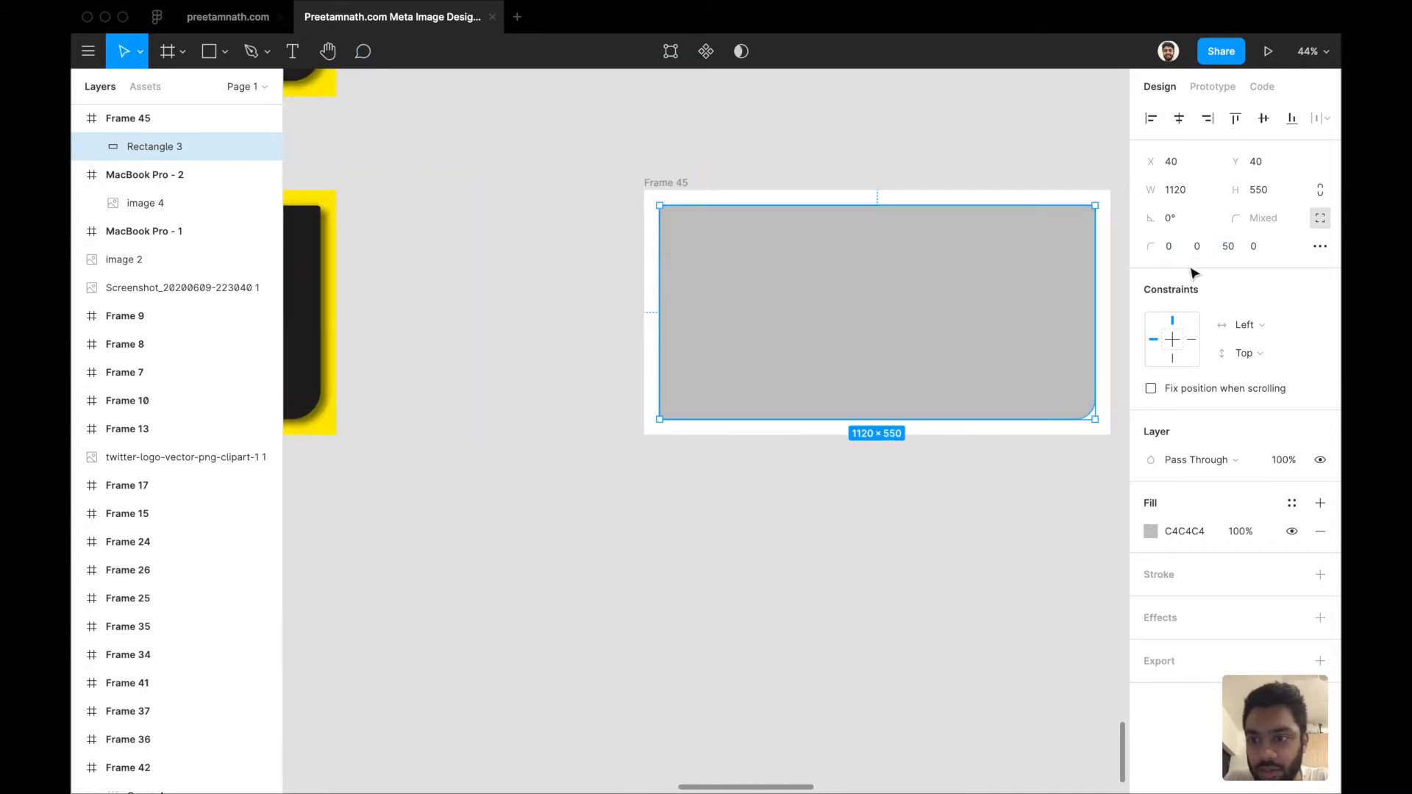
Try a bottom-right corner radius of 100 on the grey rectangle
{"action": "left_click", "coordinate": [1230, 247]}
{"action": "type", "text": "100"}
{"action": "key", "text": "Return"}
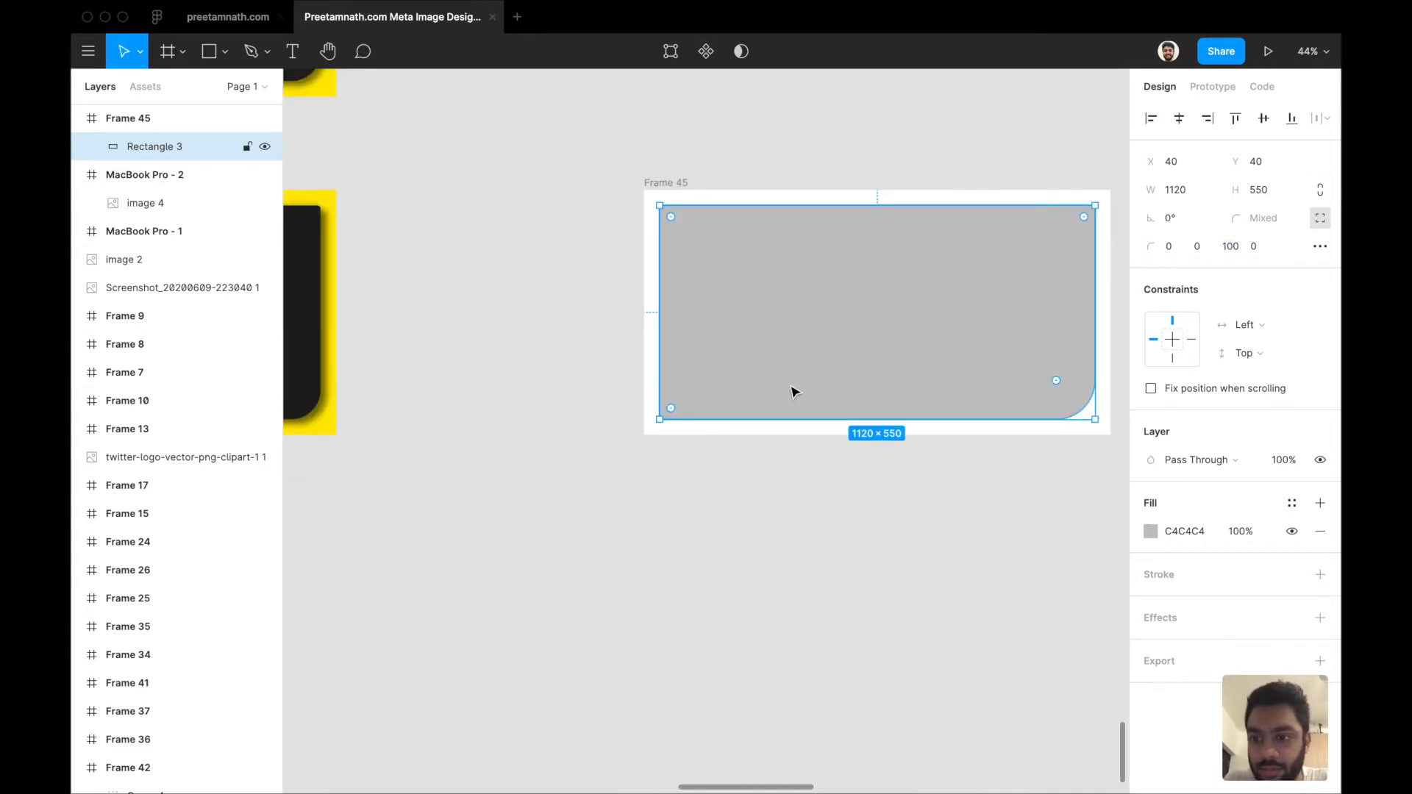
Inspect the corner radius and corner smoothing settings of the dark rectangle in the How to get lucky frame
{"action": "scroll", "coordinate": [735, 382], "scroll_direction": "left", "scroll_amount": 4}
{"action": "left_click", "coordinate": [597, 361]}
{"action": "left_click", "coordinate": [1280, 221]}
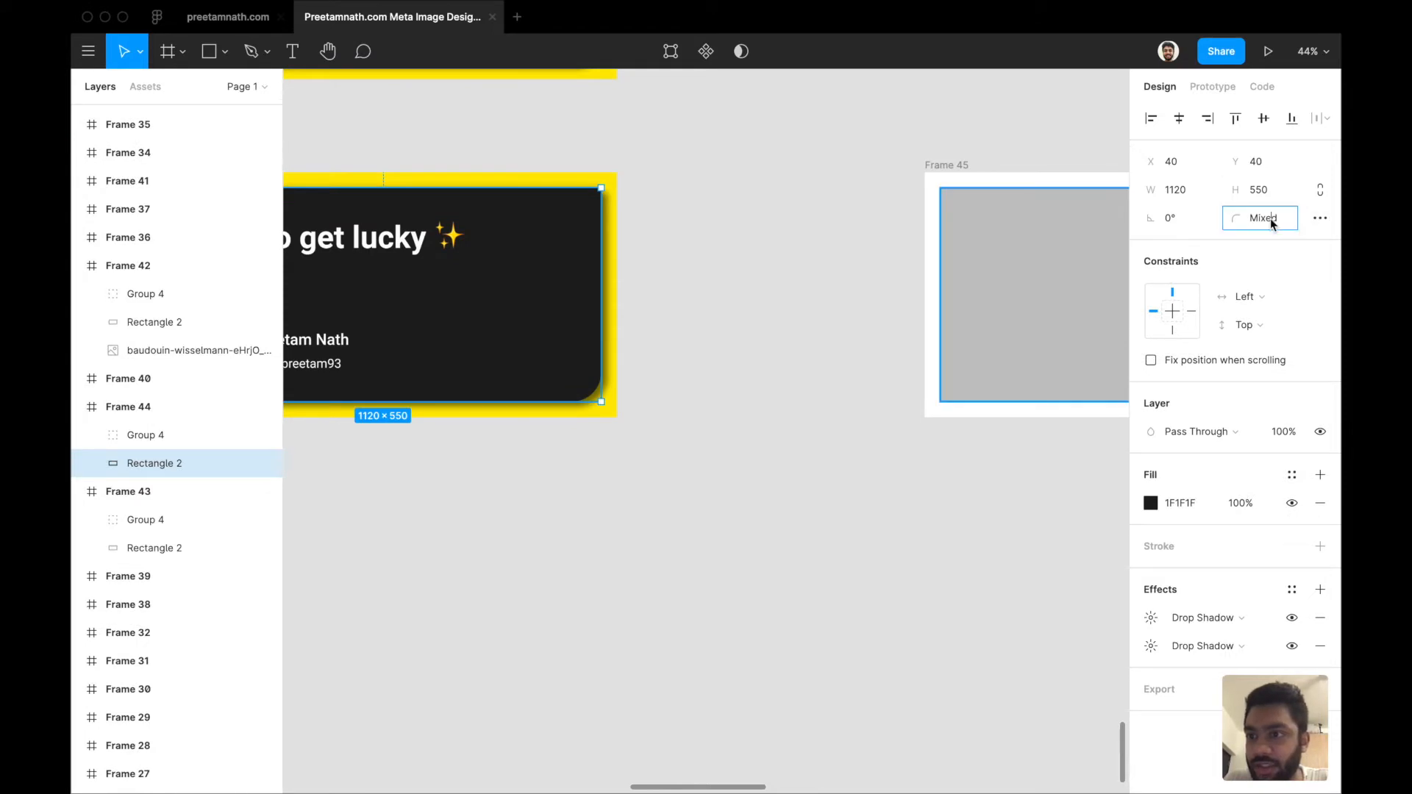
{"action": "left_click", "coordinate": [1324, 220]}
{"action": "left_click", "coordinate": [1257, 226]}
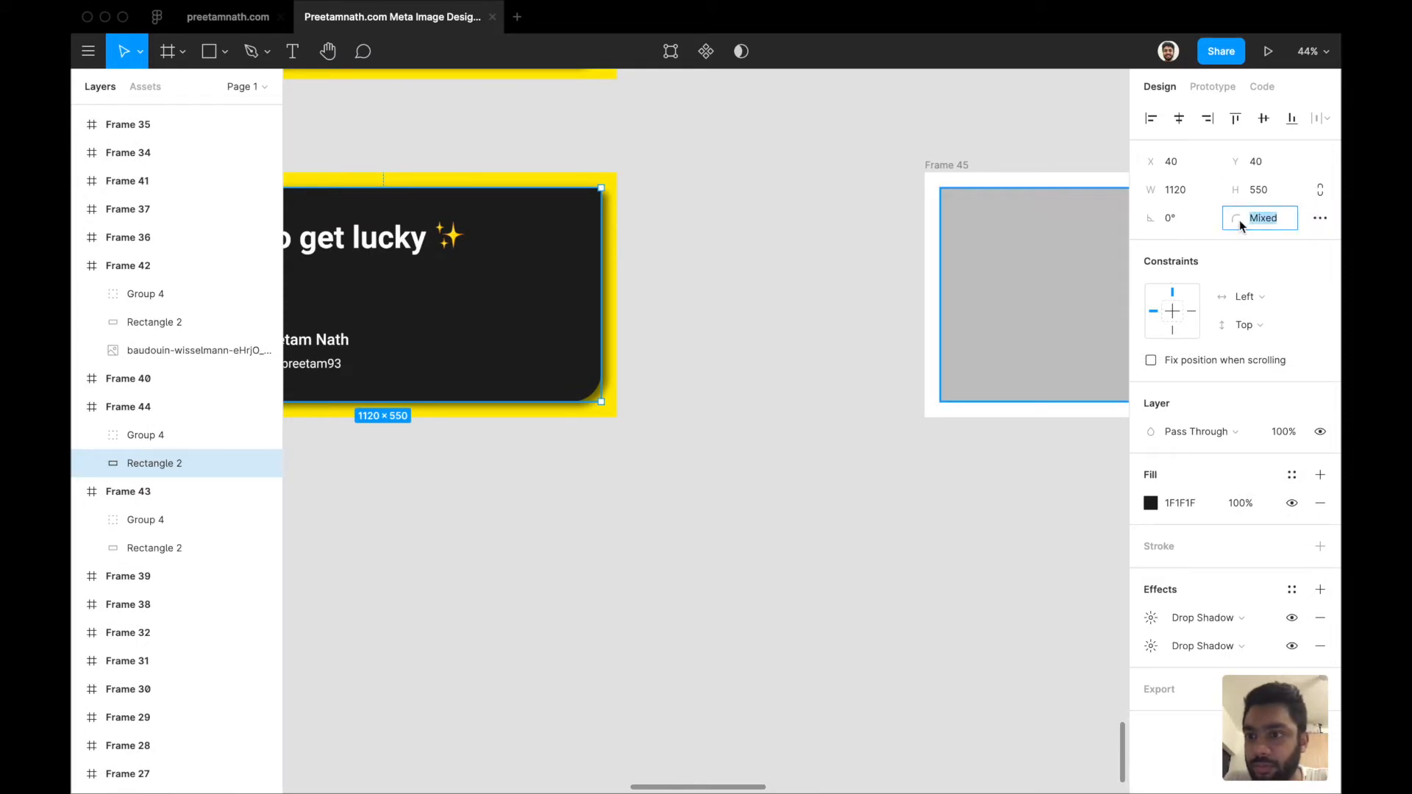
{"action": "left_click", "coordinate": [1321, 219]}
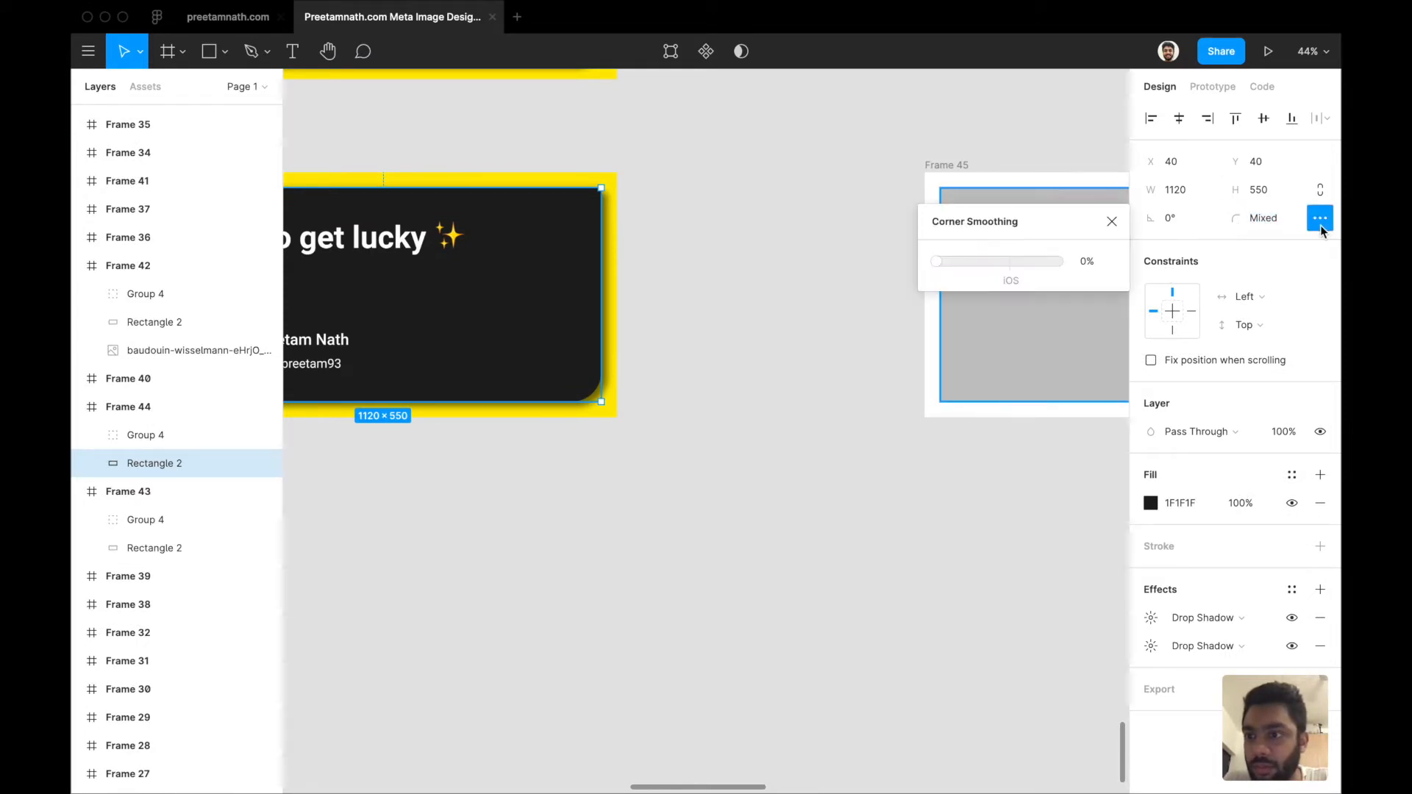
{"action": "left_click", "coordinate": [1113, 220]}
{"action": "left_click", "coordinate": [1261, 217]}
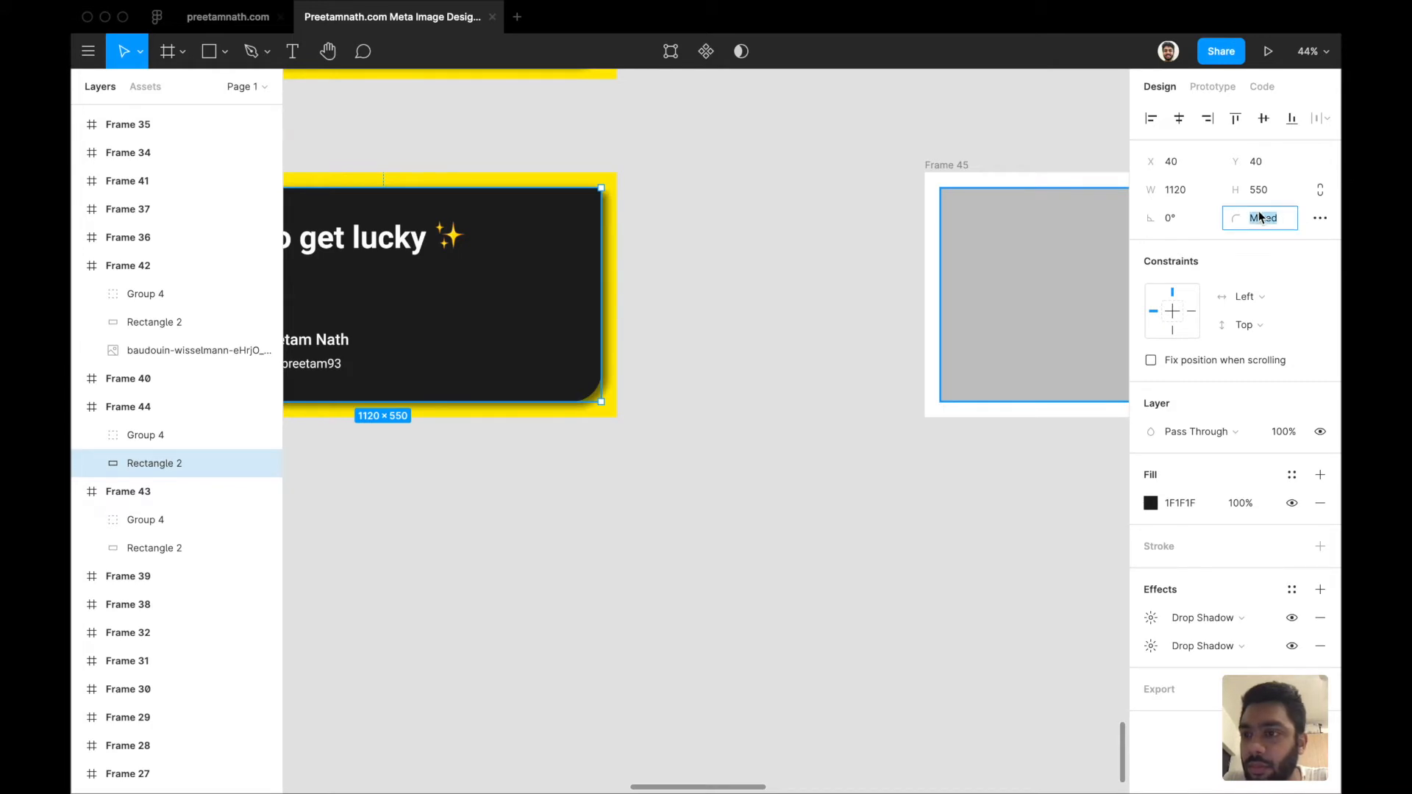
{"action": "left_click", "coordinate": [1320, 219]}
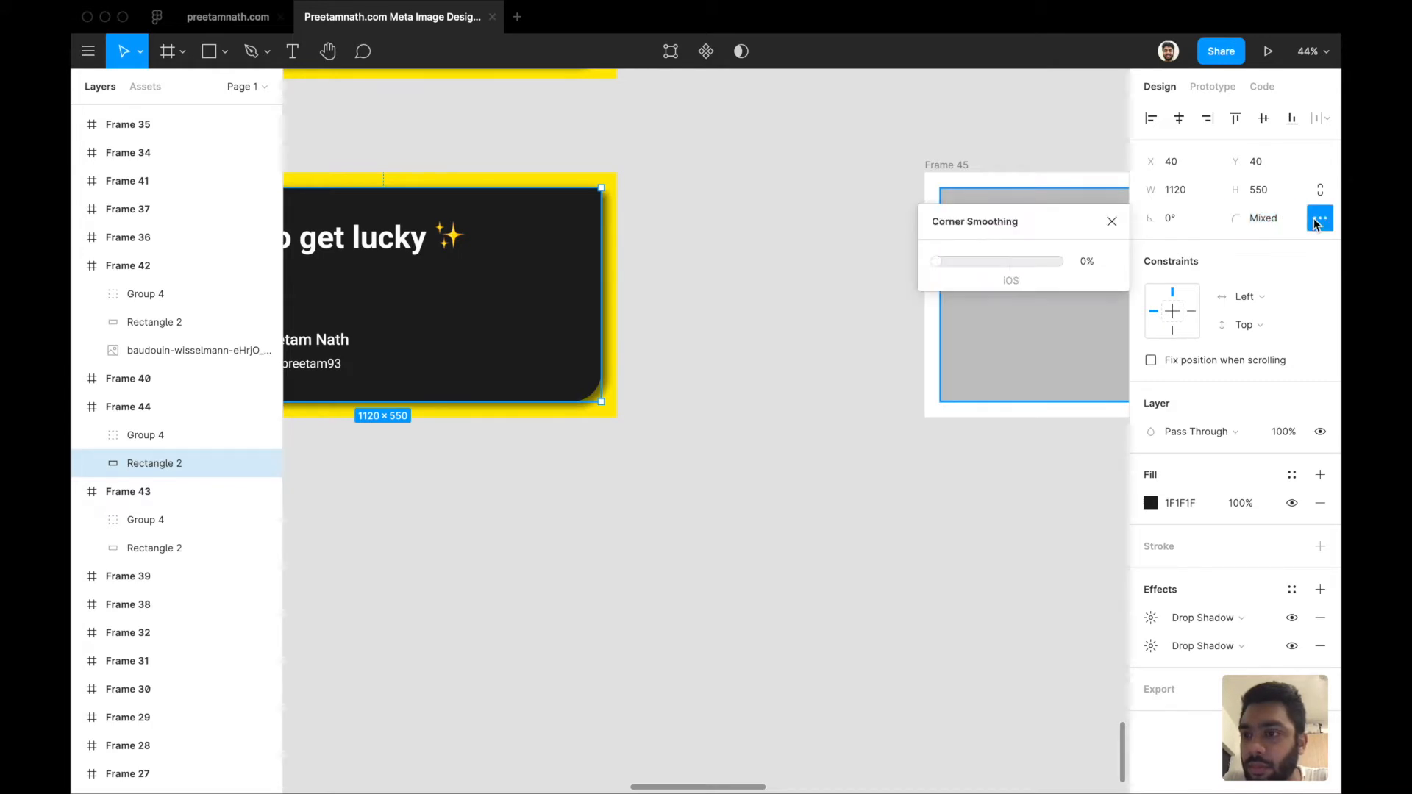
{"action": "left_click", "coordinate": [1110, 220]}
Reduce the grey rectangle's bottom-right corner radius to 50, leaving the other corners square
{"action": "scroll", "coordinate": [983, 395], "scroll_direction": "right", "scroll_amount": 4}
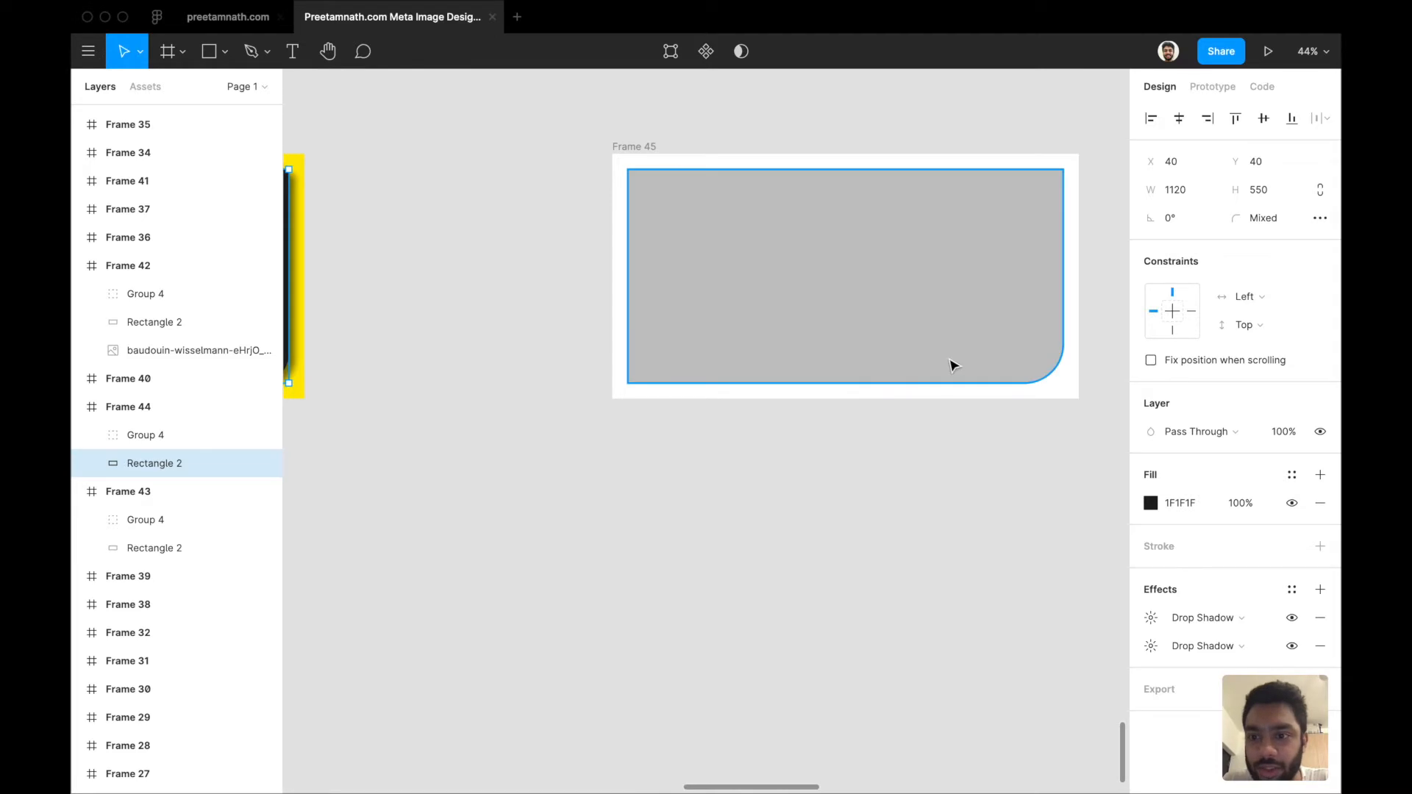
{"action": "scroll", "coordinate": [779, 396], "scroll_direction": "left", "scroll_amount": 3}
{"action": "scroll", "coordinate": [780, 395], "scroll_direction": "right", "scroll_amount": 4}
{"action": "left_click", "coordinate": [975, 310]}
{"action": "left_click", "coordinate": [1234, 247]}
{"action": "type", "text": "50"}
{"action": "key", "text": "Return"}
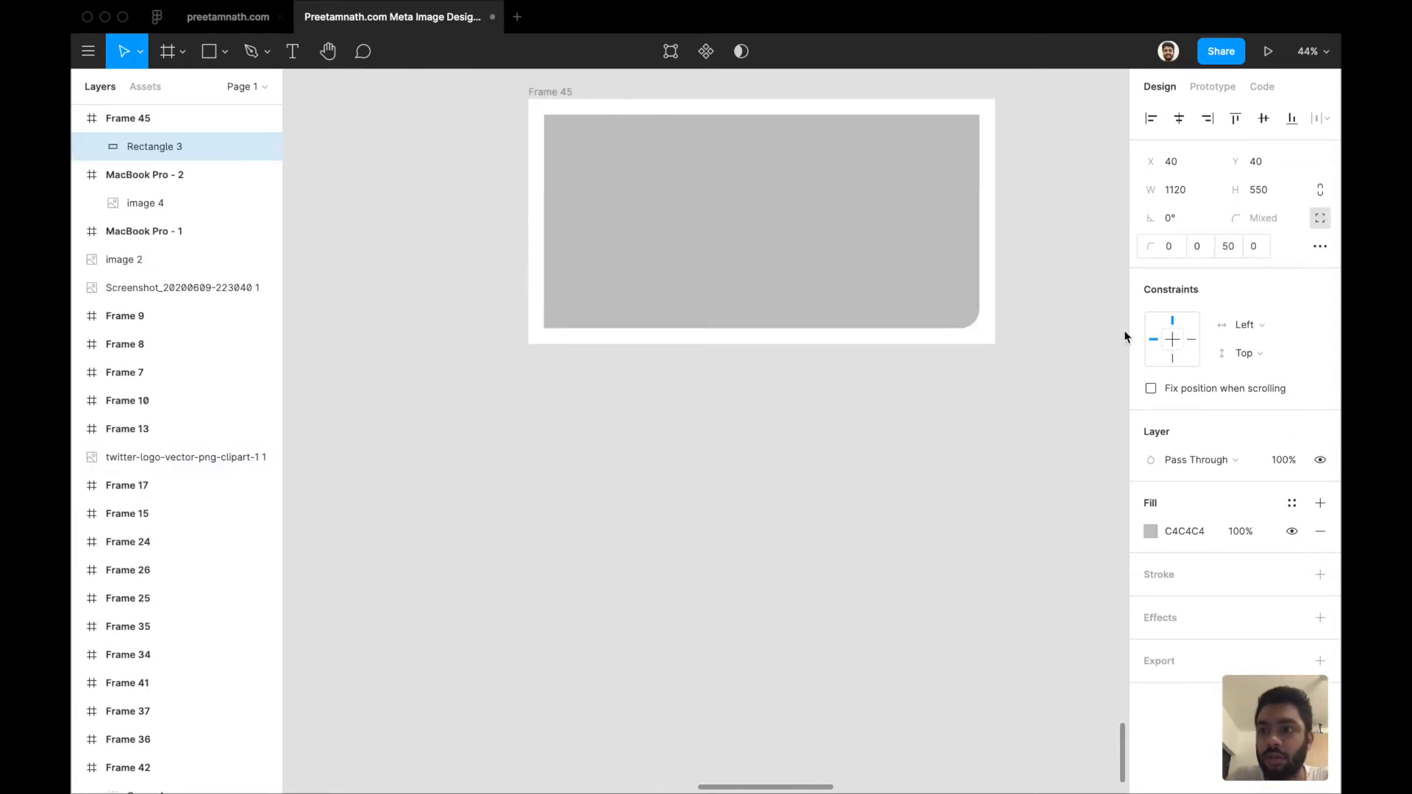
Compare the grey rectangle's rounded corner with the dark rectangle in the How to get lucky frame
{"action": "scroll", "coordinate": [606, 431], "scroll_direction": "left", "scroll_amount": 5}
{"action": "left_click", "coordinate": [554, 282]}
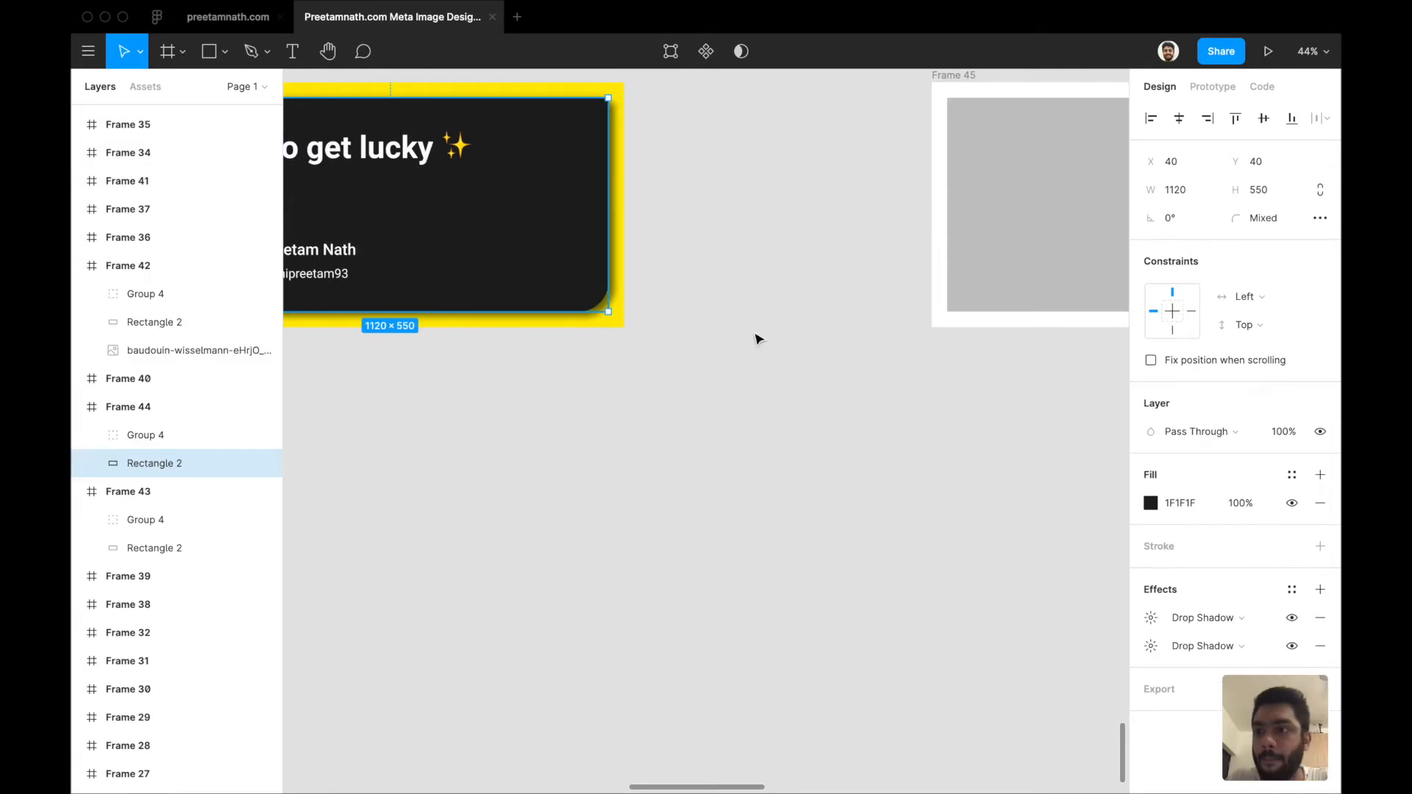
{"action": "left_click", "coordinate": [1320, 217]}
{"action": "left_click", "coordinate": [937, 379]}
{"action": "scroll", "coordinate": [939, 379], "scroll_direction": "right", "scroll_amount": 6}
{"action": "scroll", "coordinate": [939, 379], "scroll_direction": "up", "scroll_amount": 2}
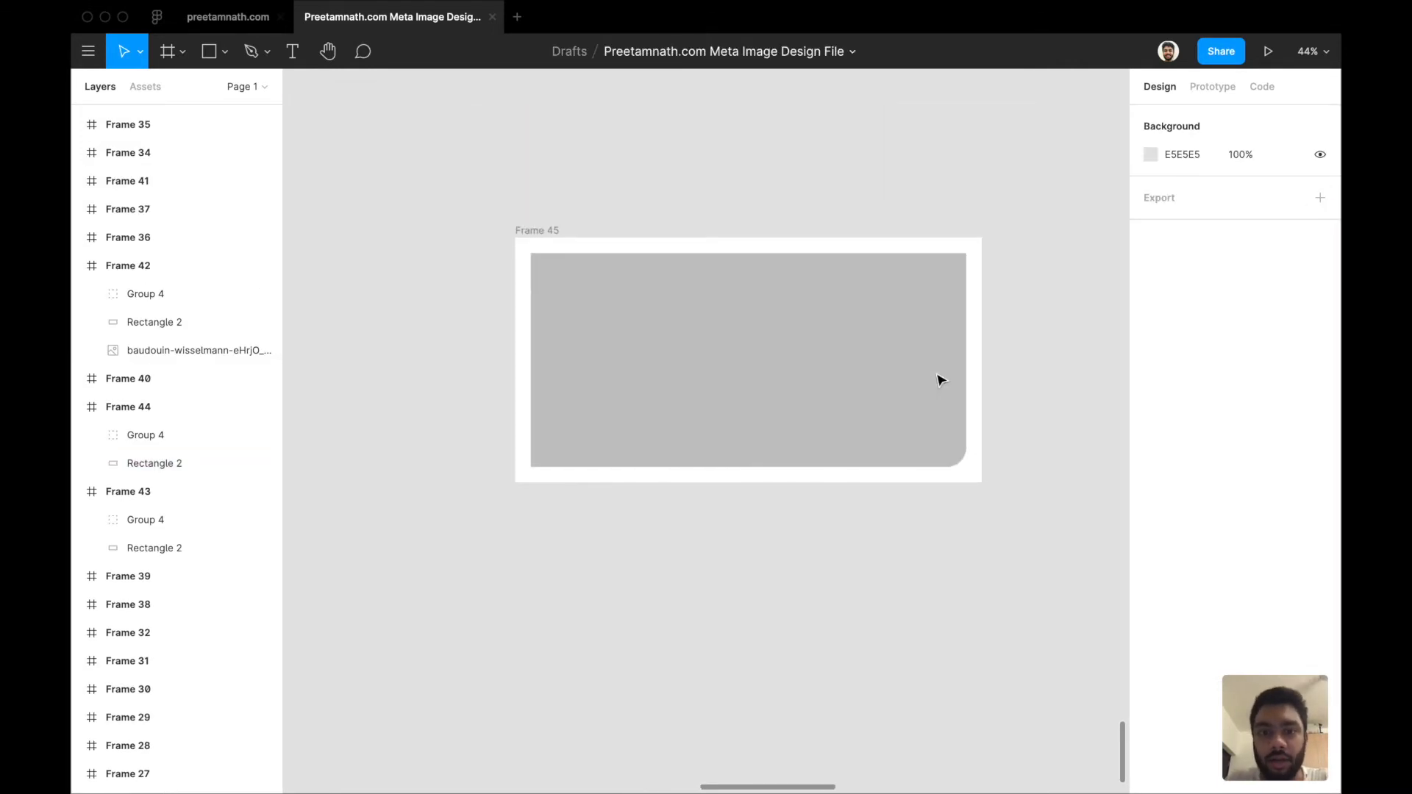
{"action": "scroll", "coordinate": [939, 379], "scroll_direction": "down", "scroll_amount": 4}
{"action": "scroll", "coordinate": [939, 379], "scroll_direction": "left", "scroll_amount": 4}
{"action": "scroll", "coordinate": [939, 379], "scroll_direction": "right", "scroll_amount": 3}
{"action": "scroll", "coordinate": [939, 379], "scroll_direction": "up", "scroll_amount": 3}
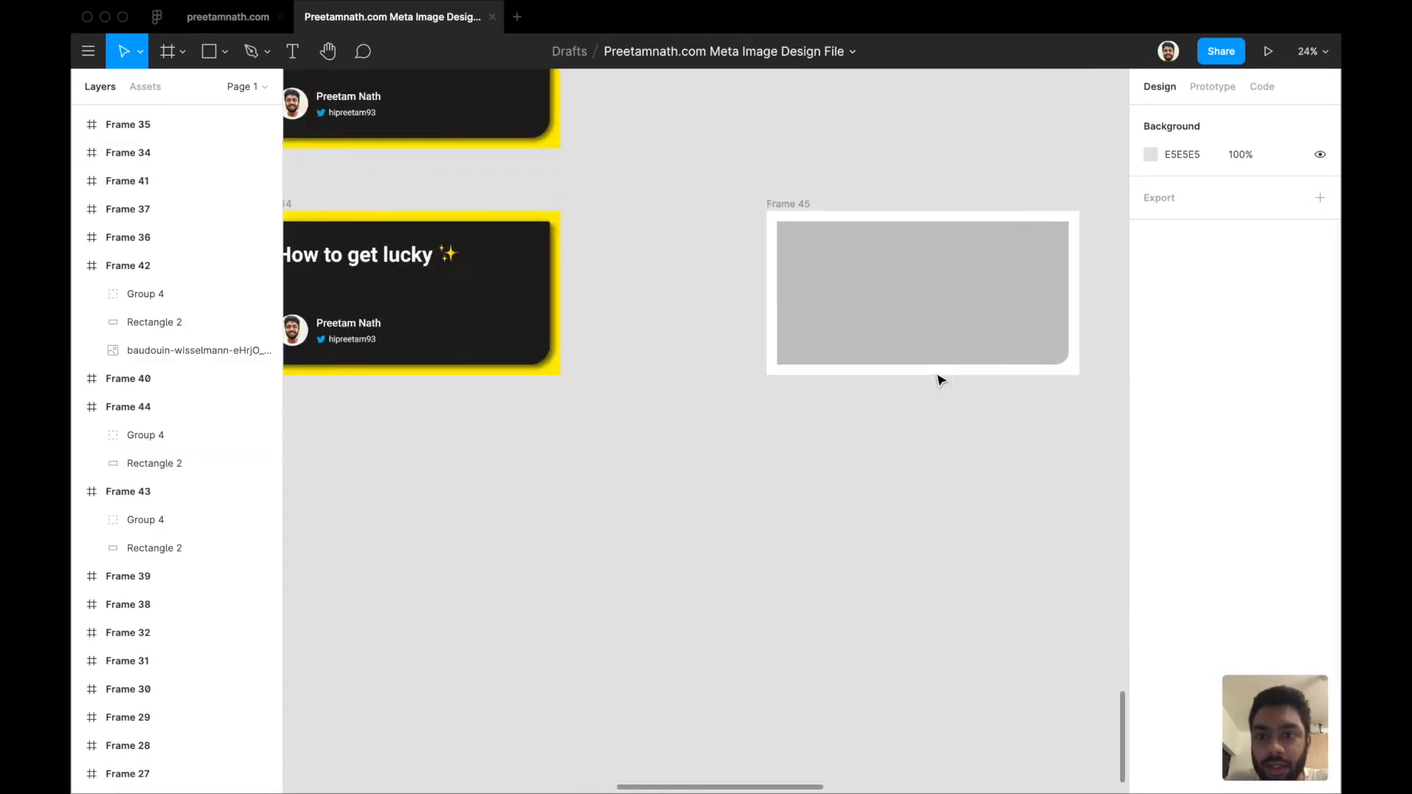
Fill the new frame with the yellow sampled from the How to get lucky frame's background
{"action": "left_click", "coordinate": [782, 233]}
{"action": "left_click", "coordinate": [1151, 506]}
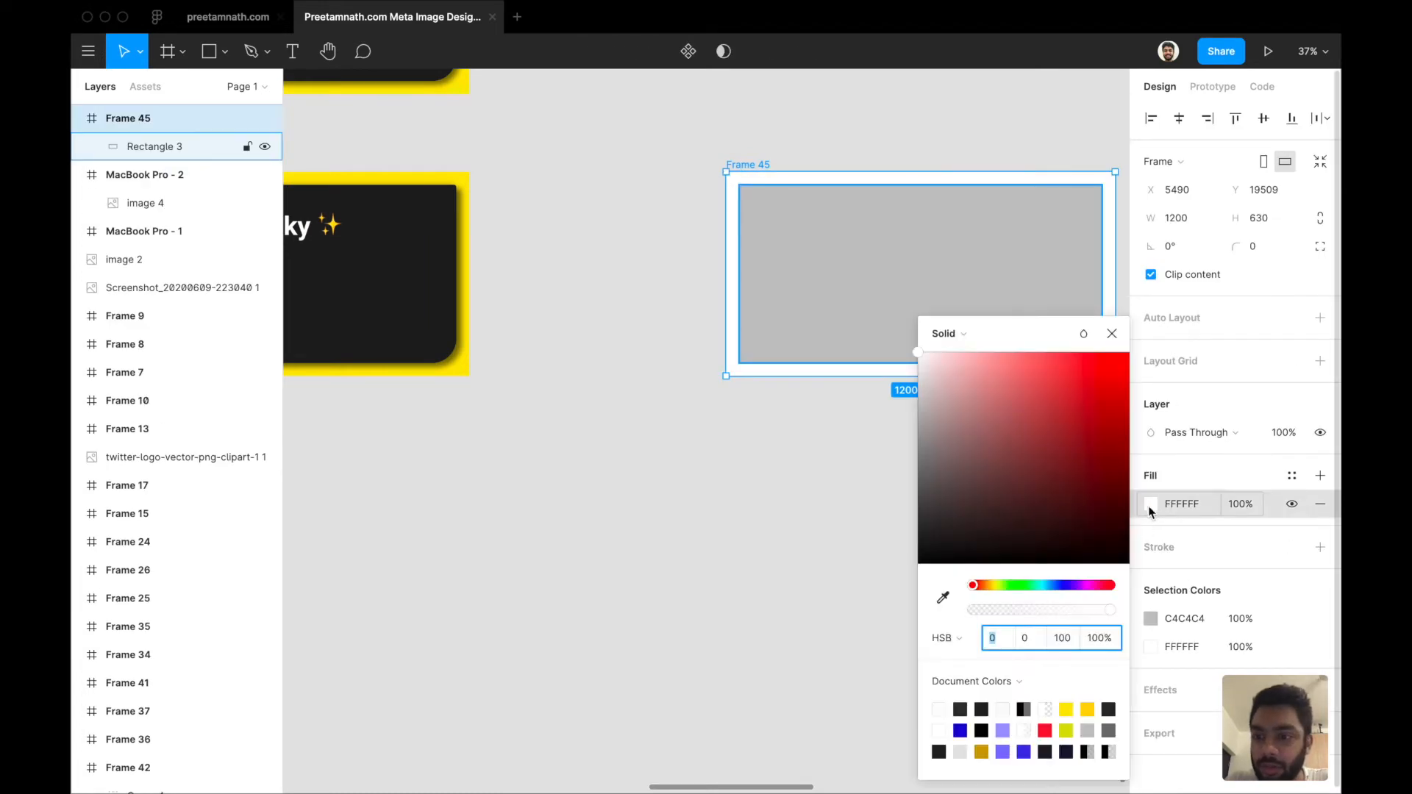
{"action": "left_click", "coordinate": [943, 597]}
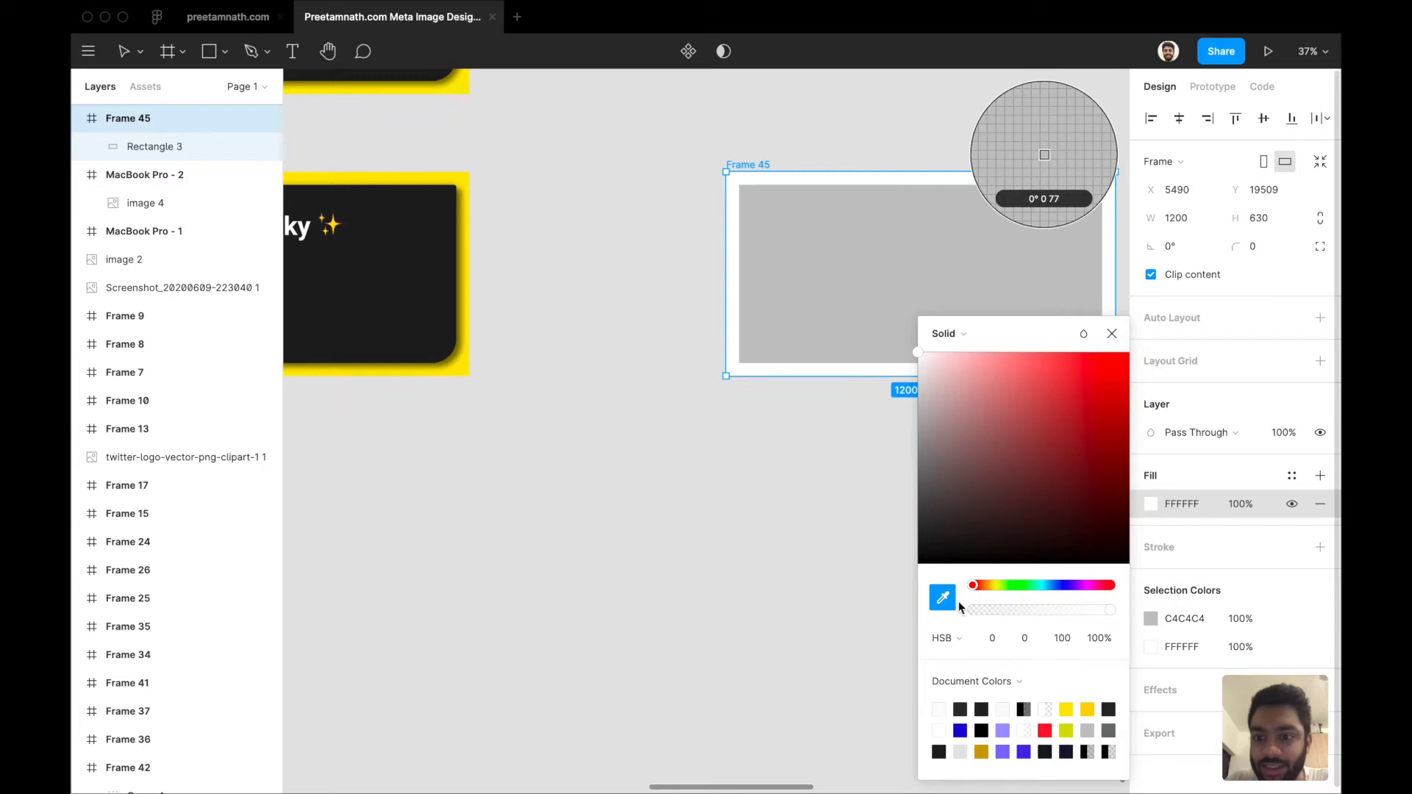
{"action": "left_click", "coordinate": [468, 171]}
{"action": "left_click", "coordinate": [593, 294]}
Copy the fill colour 1F1F1F from the original dark rectangle and apply it to the new frame's grey rectangle
{"action": "scroll", "coordinate": [585, 294], "scroll_direction": "left", "scroll_amount": 5}
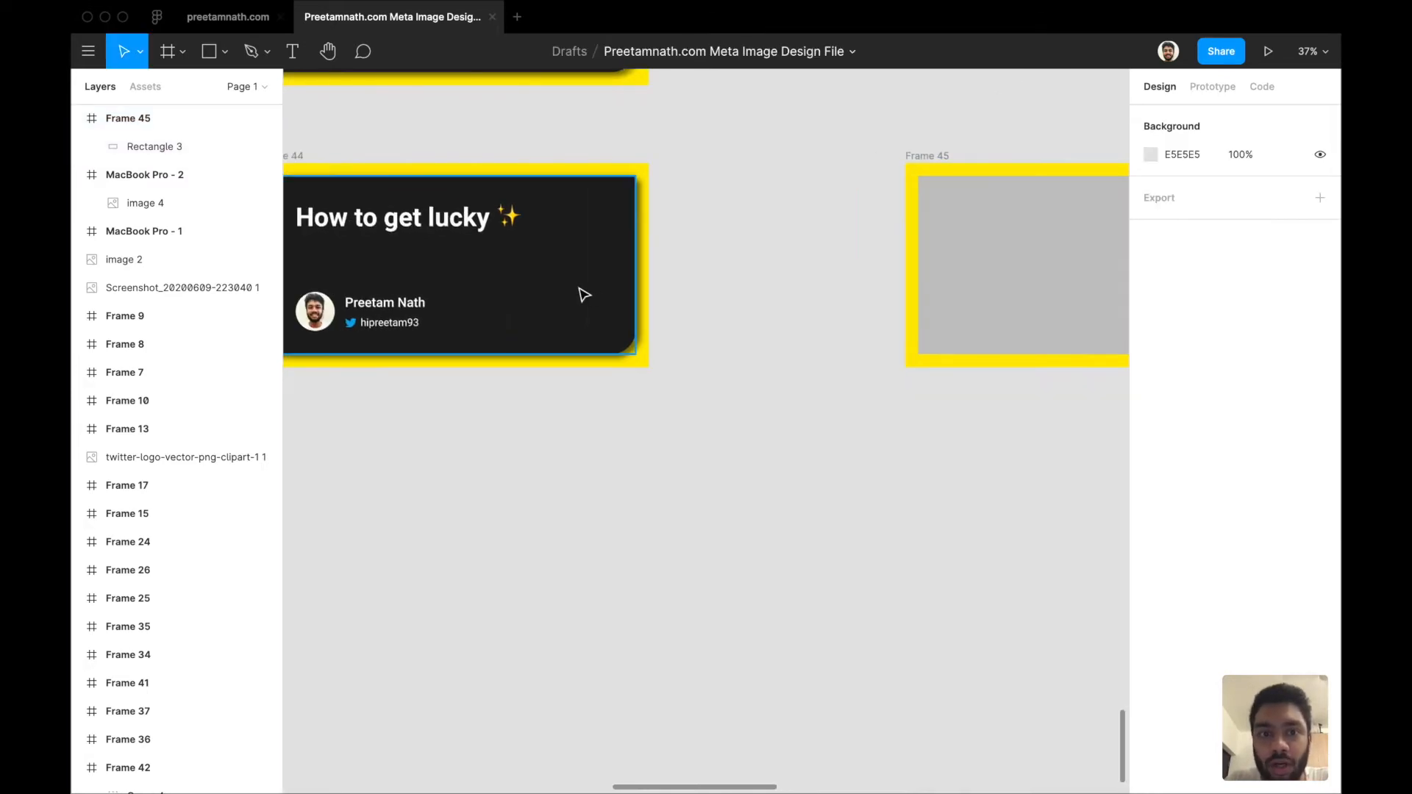
{"action": "left_click", "coordinate": [585, 295]}
{"action": "left_click", "coordinate": [1180, 506]}
{"action": "key", "text": "ctrl+c"}
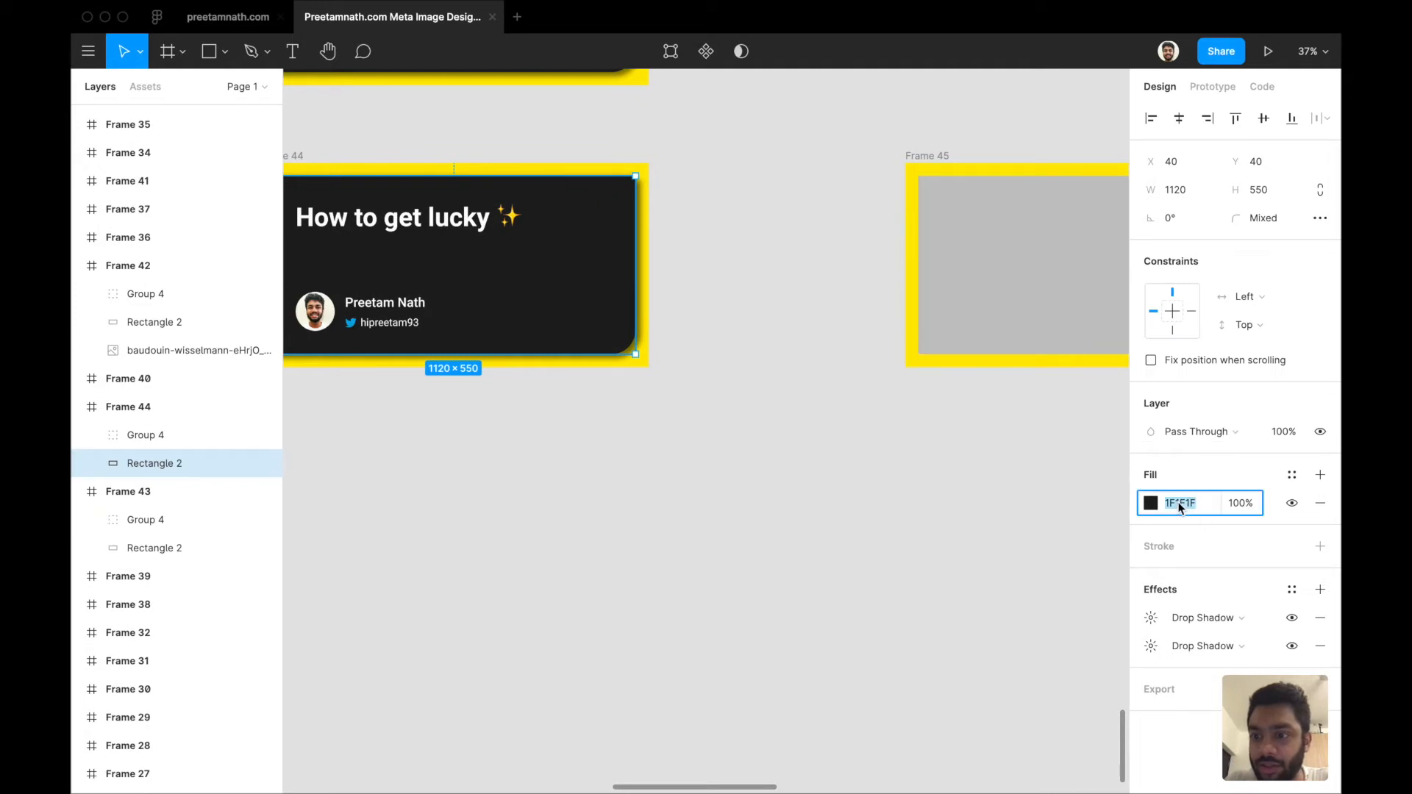
{"action": "scroll", "coordinate": [849, 519], "scroll_direction": "right", "scroll_amount": 6}
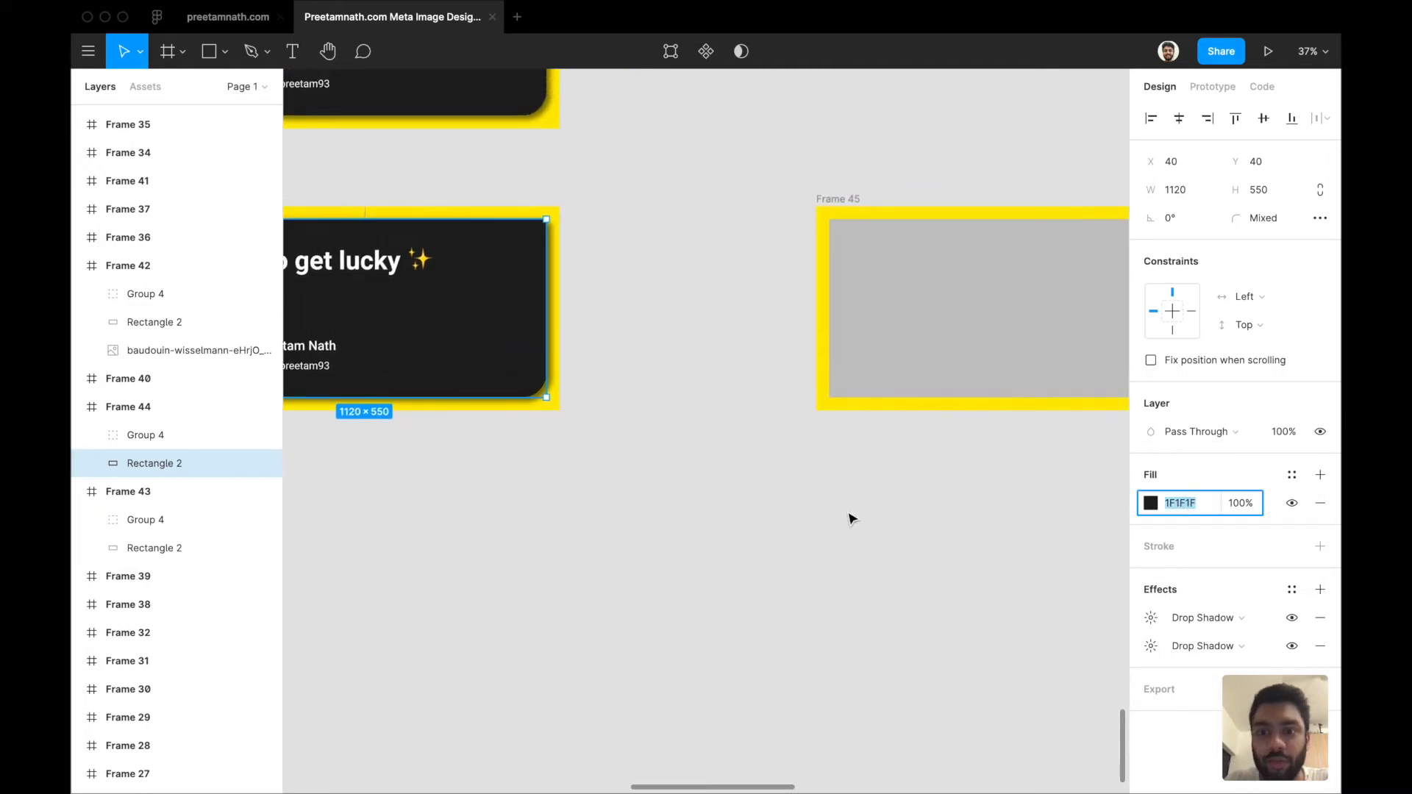
{"action": "left_click", "coordinate": [893, 328]}
{"action": "left_click", "coordinate": [1183, 529]}
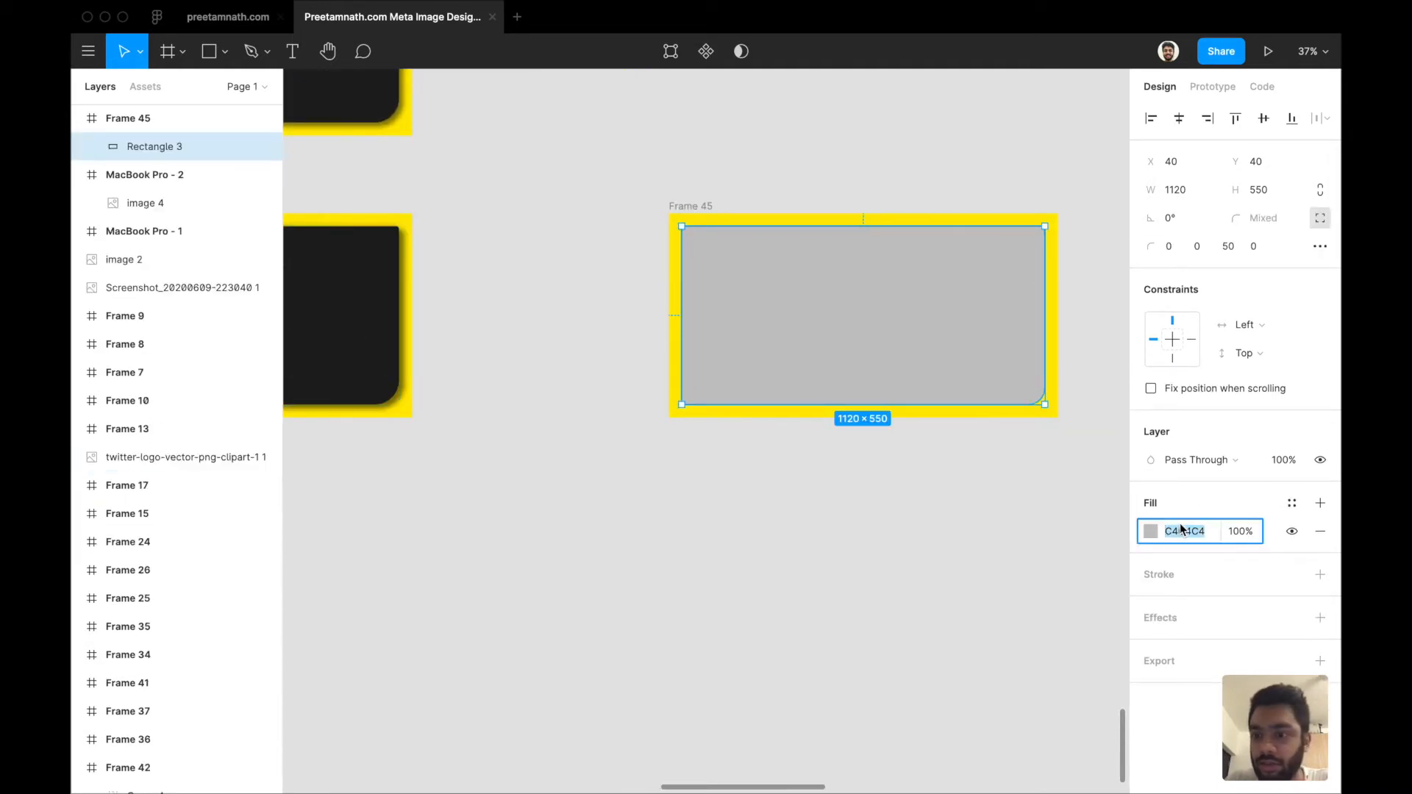
{"action": "key", "text": "ctrl+v"}
{"action": "key", "text": "Return"}
{"action": "left_click", "coordinate": [819, 454]}
Add the text "How to get lucky" near the upper-left corner of the new dark rectangle
{"action": "scroll", "coordinate": [820, 454], "scroll_direction": "left", "scroll_amount": 4}
{"action": "scroll", "coordinate": [820, 456], "scroll_direction": "right", "scroll_amount": 4}
{"action": "scroll", "coordinate": [819, 456], "scroll_direction": "left", "scroll_amount": 4}
{"action": "scroll", "coordinate": [819, 456], "scroll_direction": "right", "scroll_amount": 4}
{"action": "scroll", "coordinate": [820, 456], "scroll_direction": "left", "scroll_amount": 4}
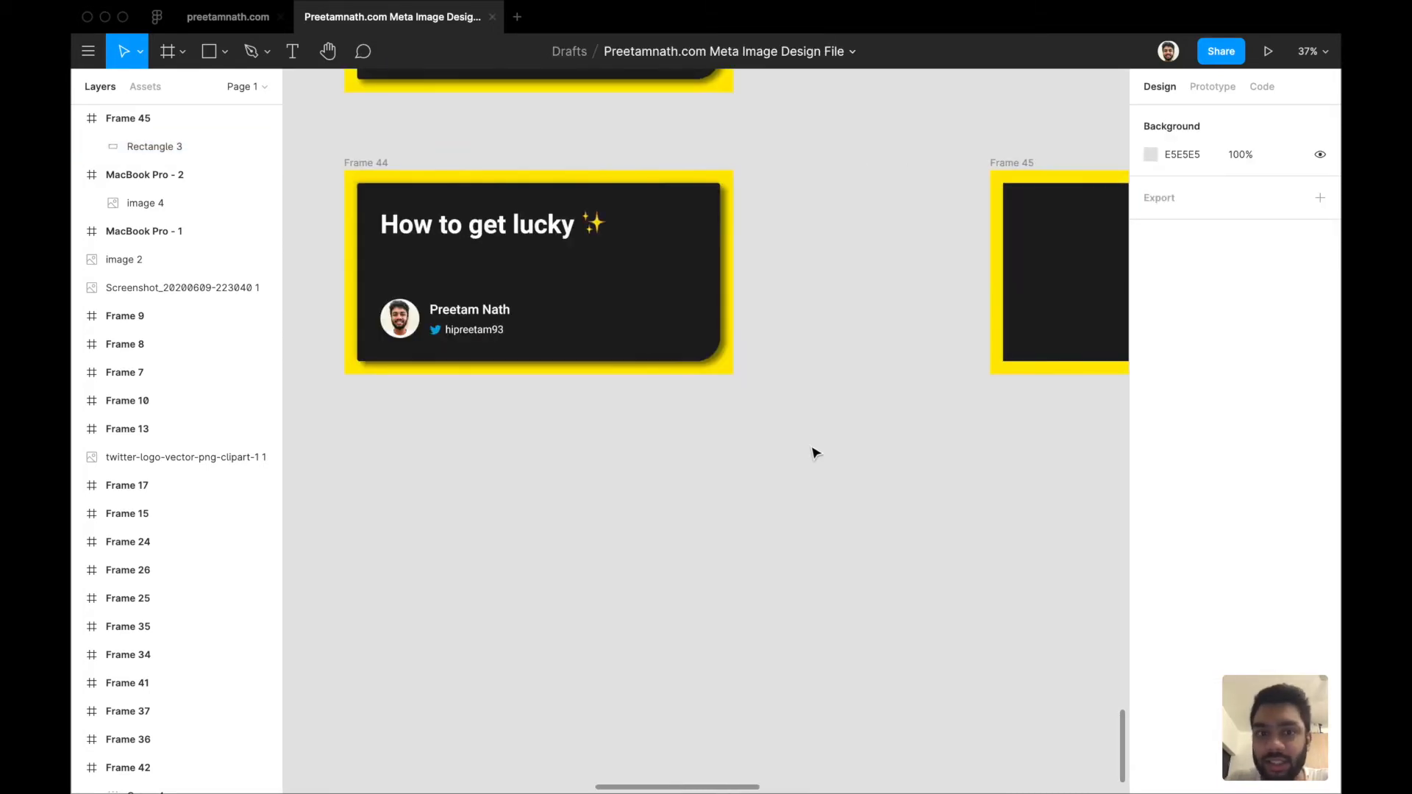
{"action": "left_click", "coordinate": [497, 245]}
{"action": "scroll", "coordinate": [497, 236], "scroll_direction": "right", "scroll_amount": 6}
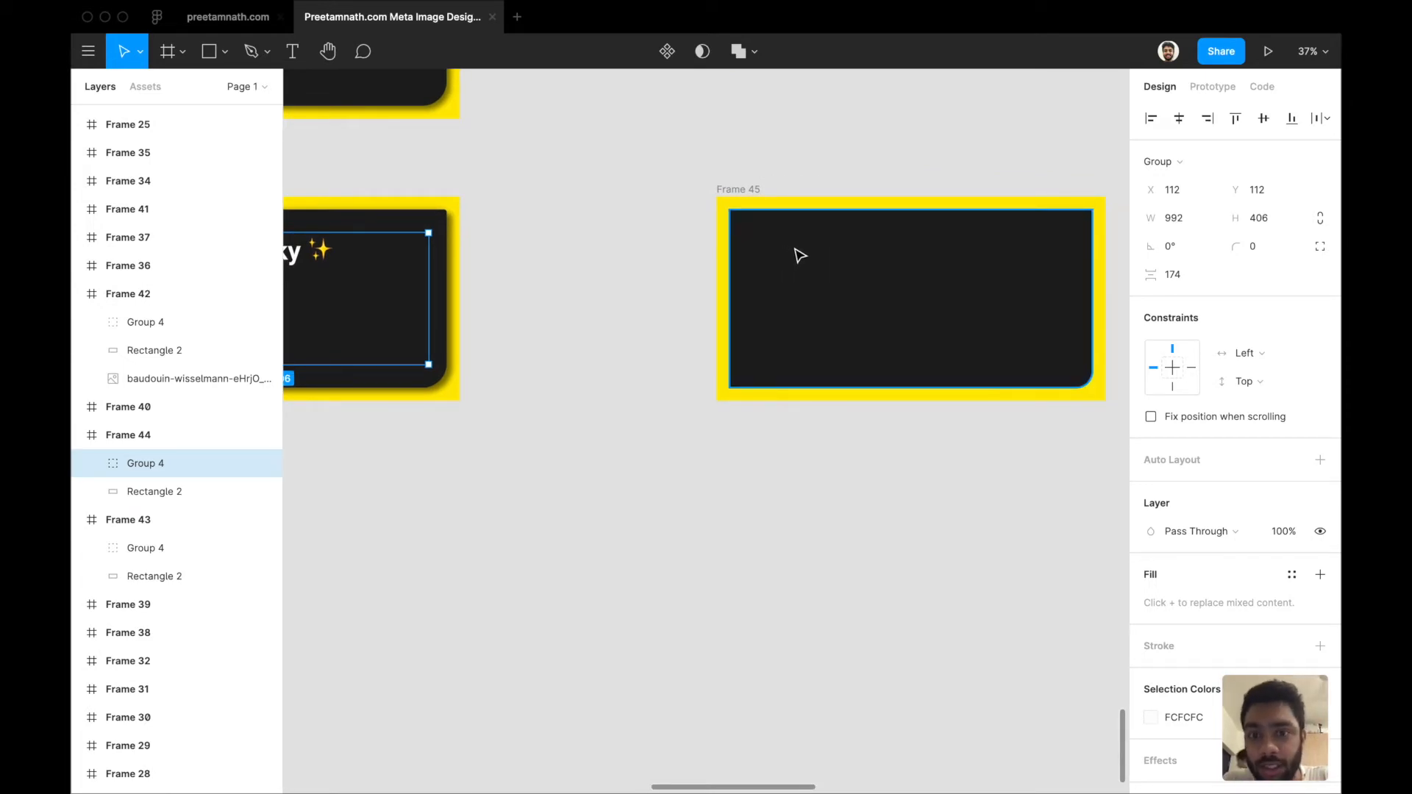
{"action": "key", "text": "t"}
{"action": "left_click", "coordinate": [761, 232]}
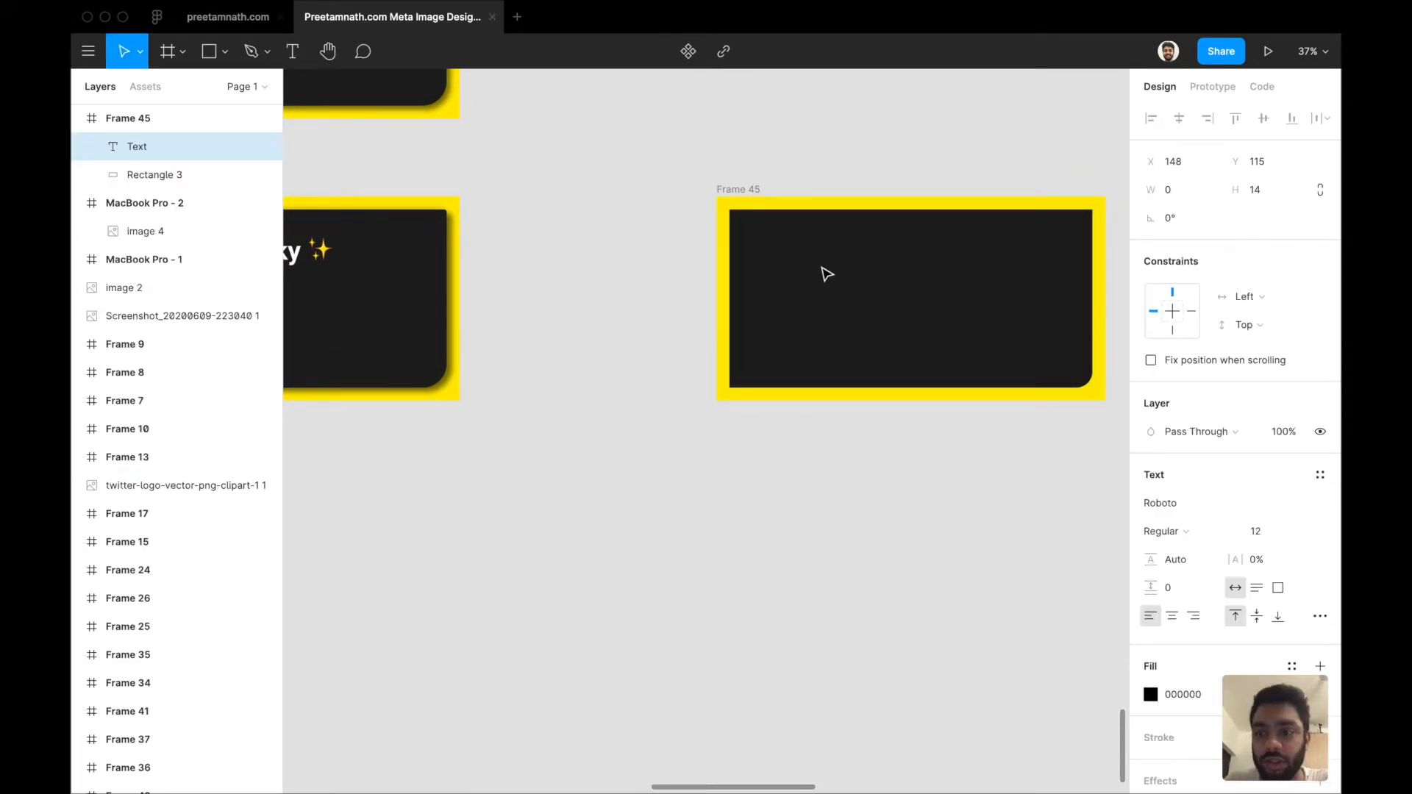
{"action": "type", "text": "How to ge"}
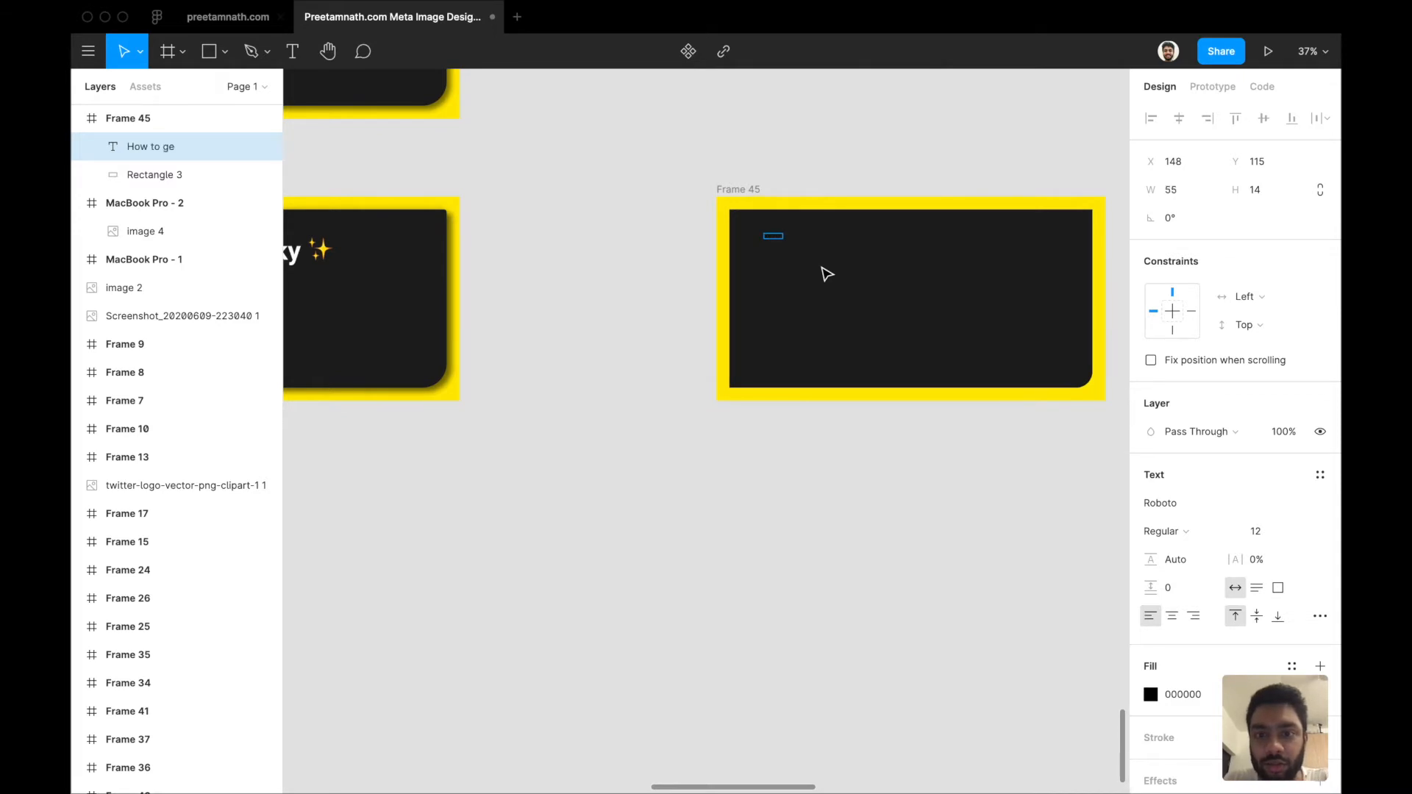
{"action": "type", "text": "t luck"}
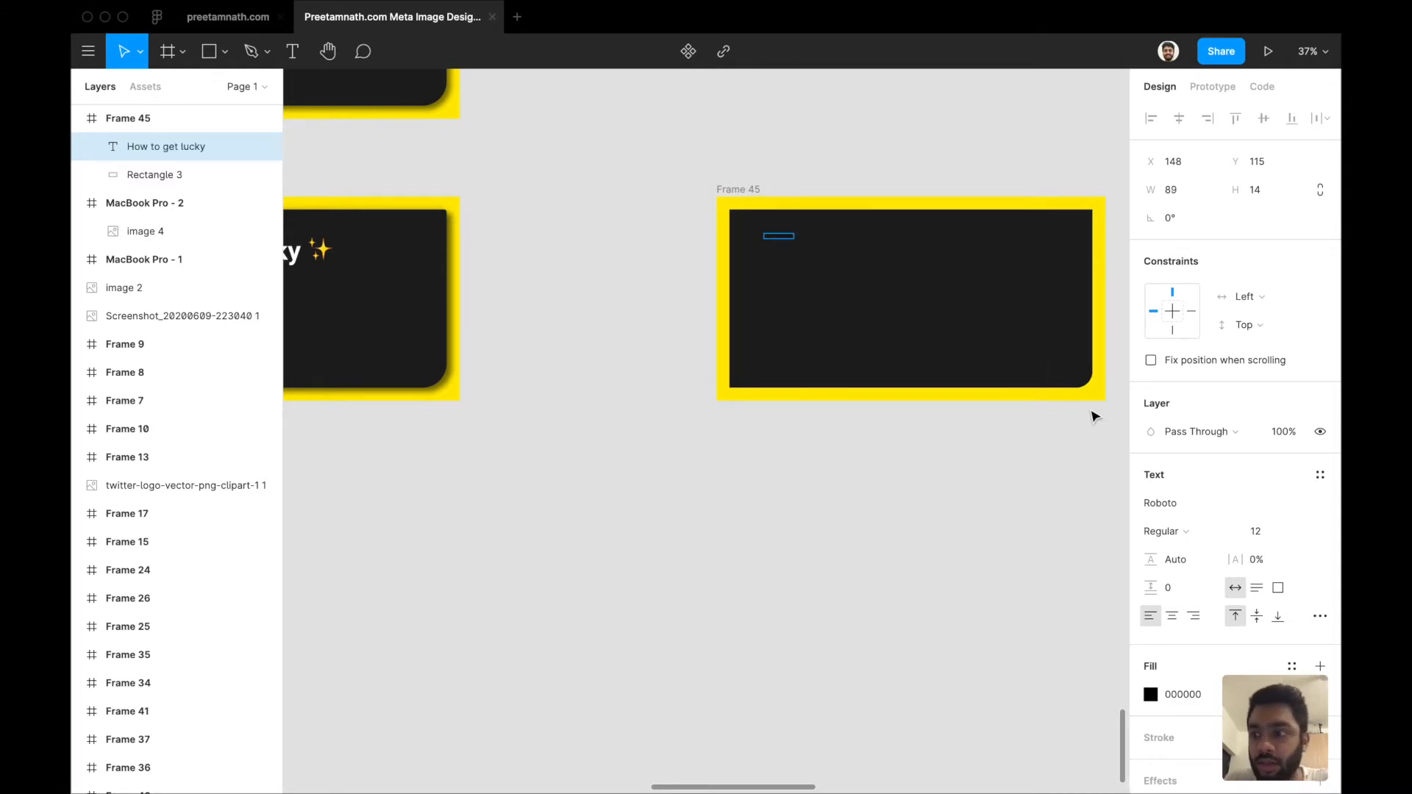
{"action": "type", "text": "y"}
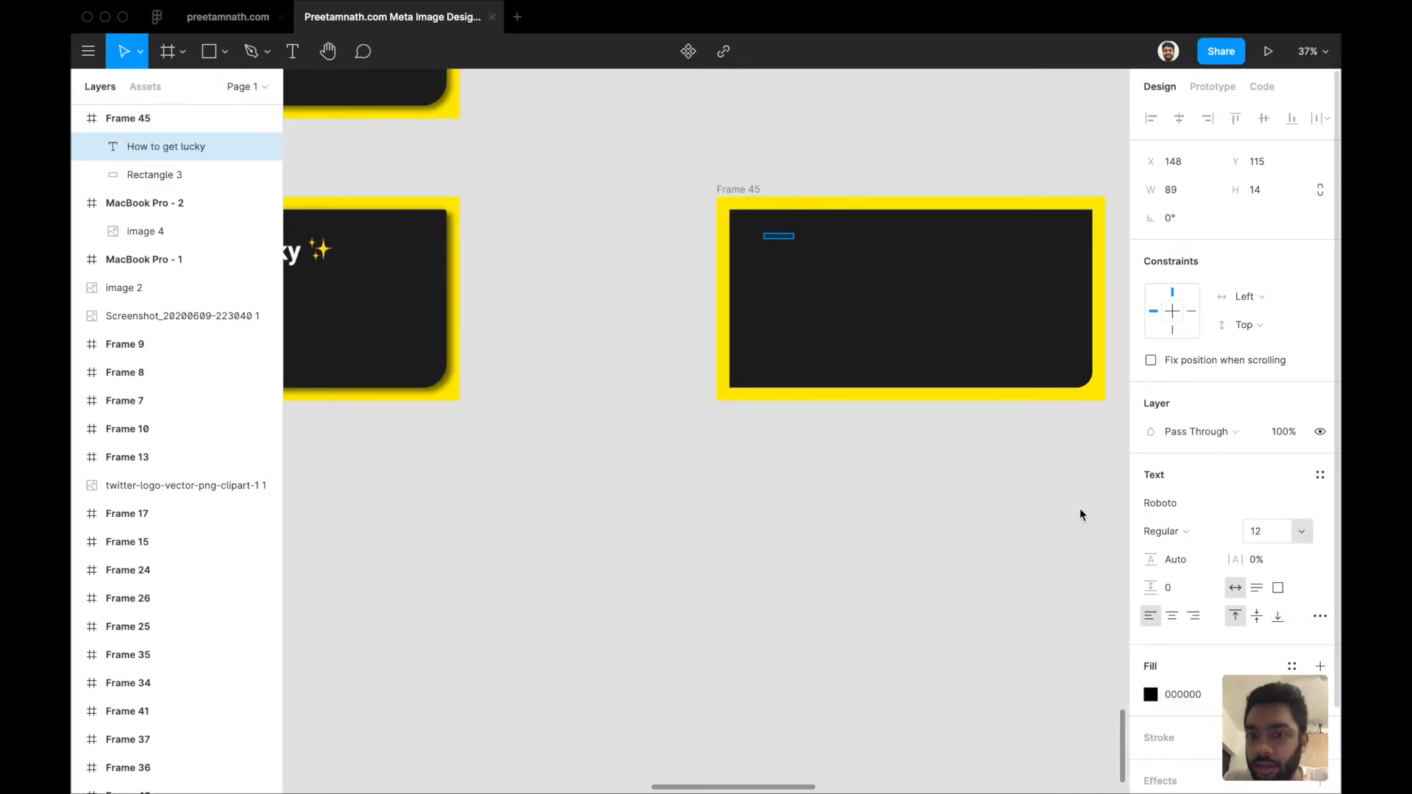
Try a font size of 72 for the new How to get lucky text, and settle on 84
{"action": "scroll", "coordinate": [798, 510], "scroll_direction": "left", "scroll_amount": 3}
{"action": "scroll", "coordinate": [797, 511], "scroll_direction": "right", "scroll_amount": 4}
{"action": "left_click", "coordinate": [1264, 534]}
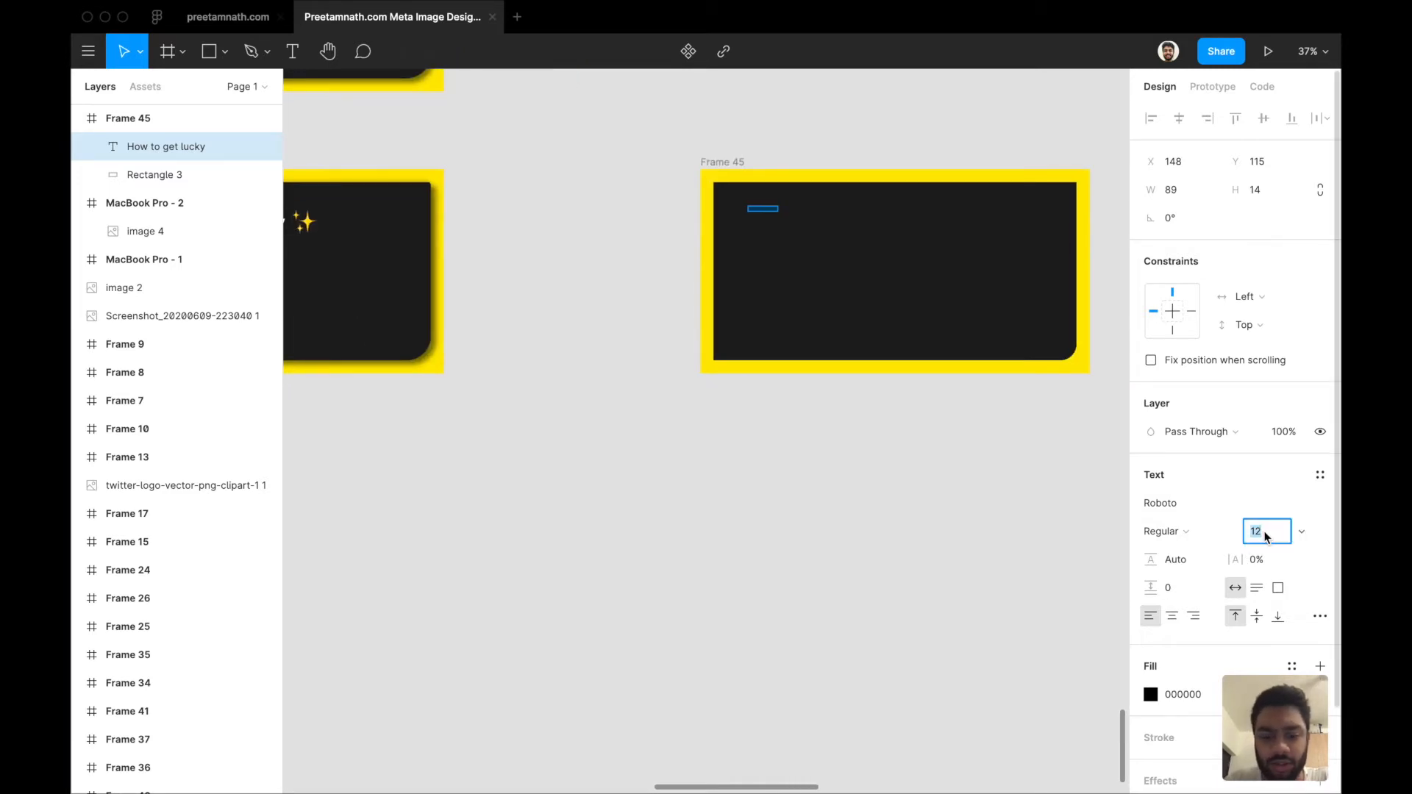
{"action": "type", "text": "72"}
{"action": "key", "text": "Return"}
{"action": "left_click", "coordinate": [1266, 535]}
{"action": "type", "text": "84"}
{"action": "key", "text": "Return"}
Check the original How to get lucky heading's text style and set the new heading's weight to Bold to match
{"action": "scroll", "coordinate": [745, 392], "scroll_direction": "left", "scroll_amount": 3}
{"action": "scroll", "coordinate": [745, 392], "scroll_direction": "right", "scroll_amount": 3}
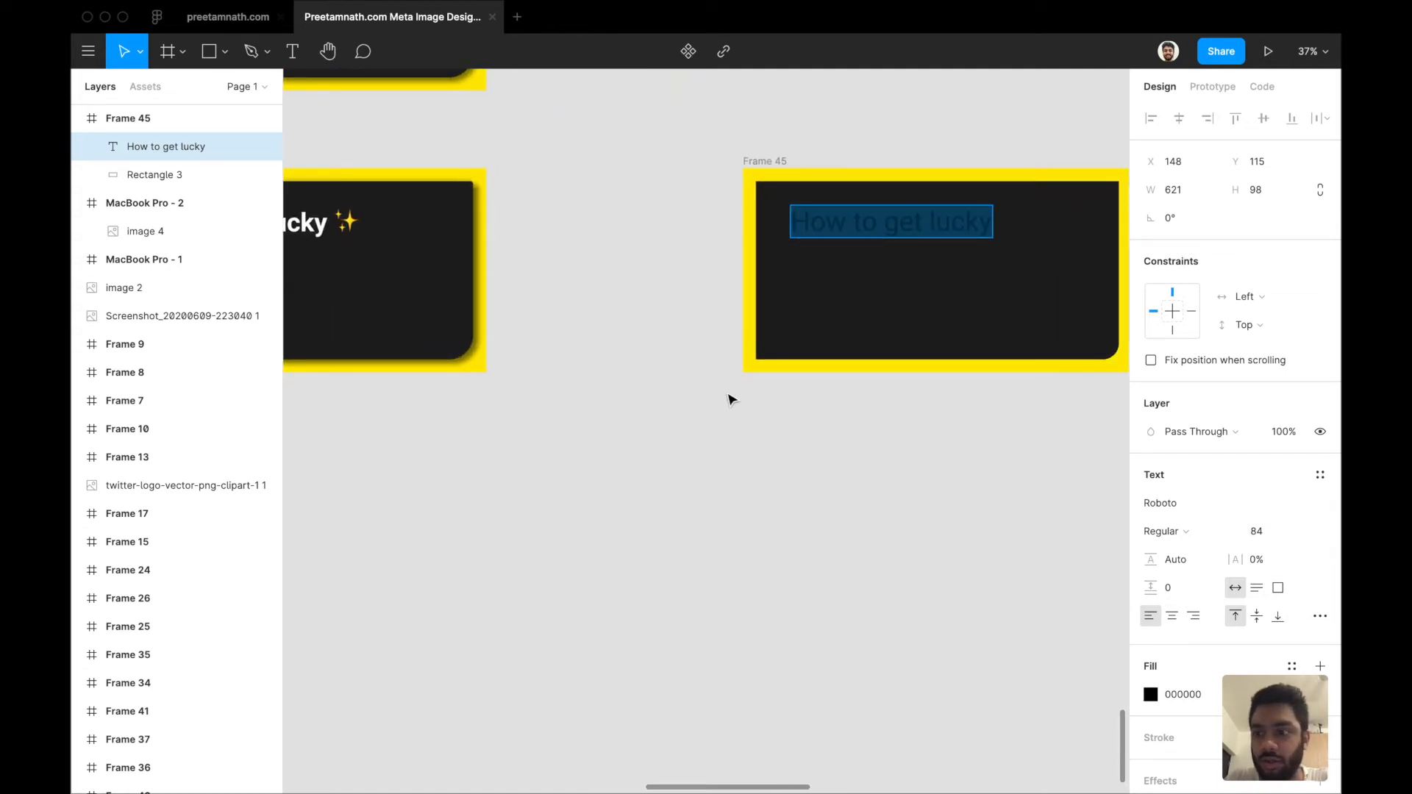
{"action": "scroll", "coordinate": [728, 399], "scroll_direction": "left", "scroll_amount": 2}
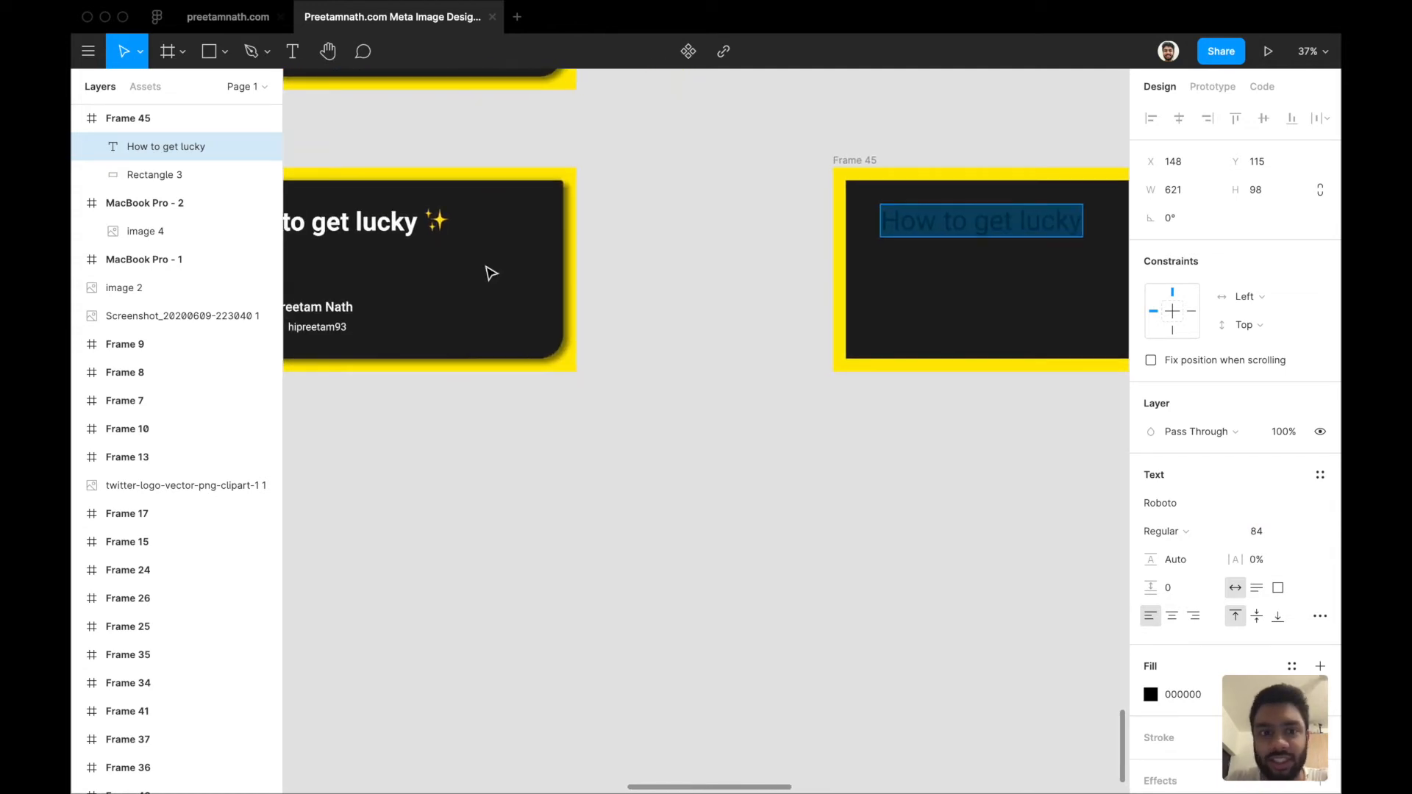
{"action": "left_click", "coordinate": [396, 224]}
{"action": "scroll", "coordinate": [804, 277], "scroll_direction": "right", "scroll_amount": 4}
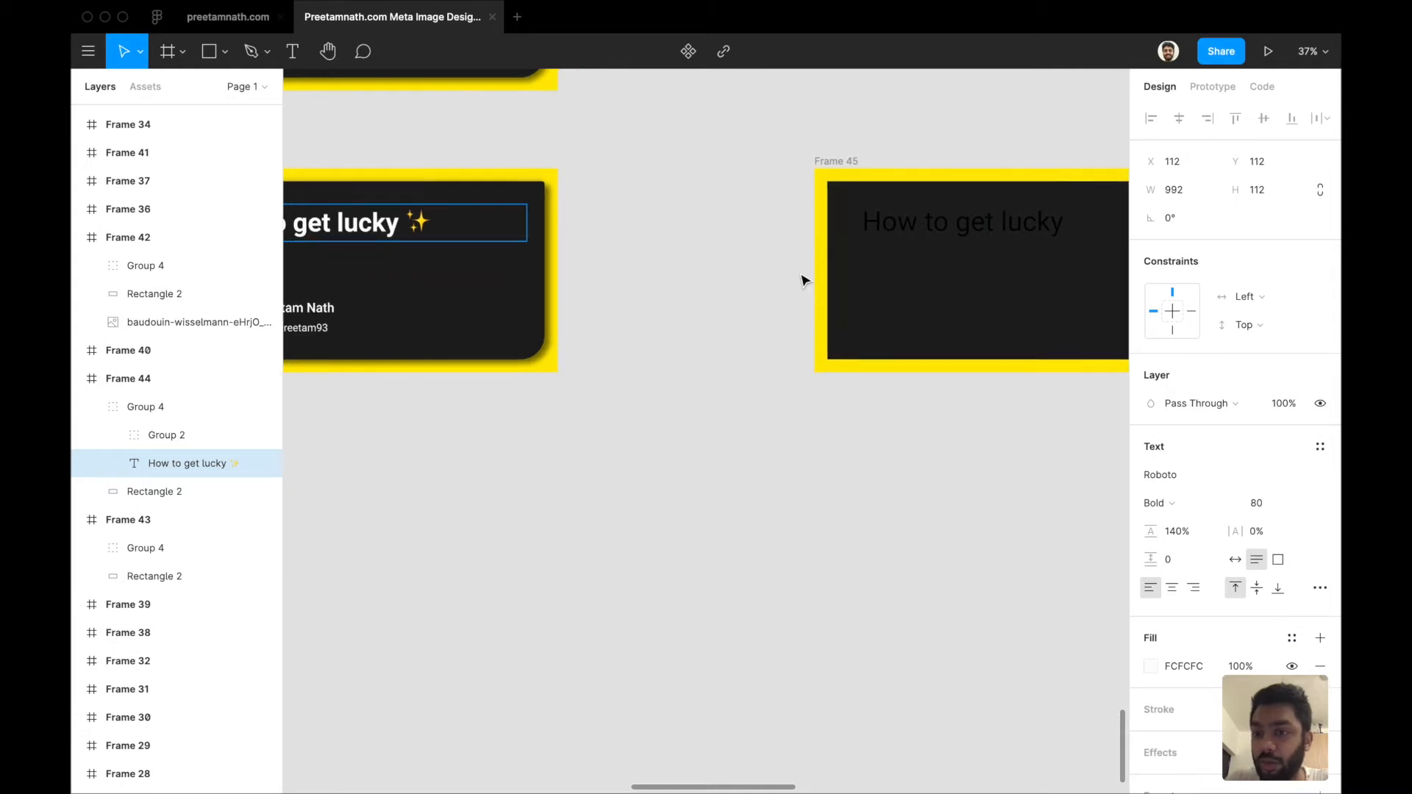
{"action": "double_click", "coordinate": [813, 227]}
{"action": "left_click", "coordinate": [1170, 531]}
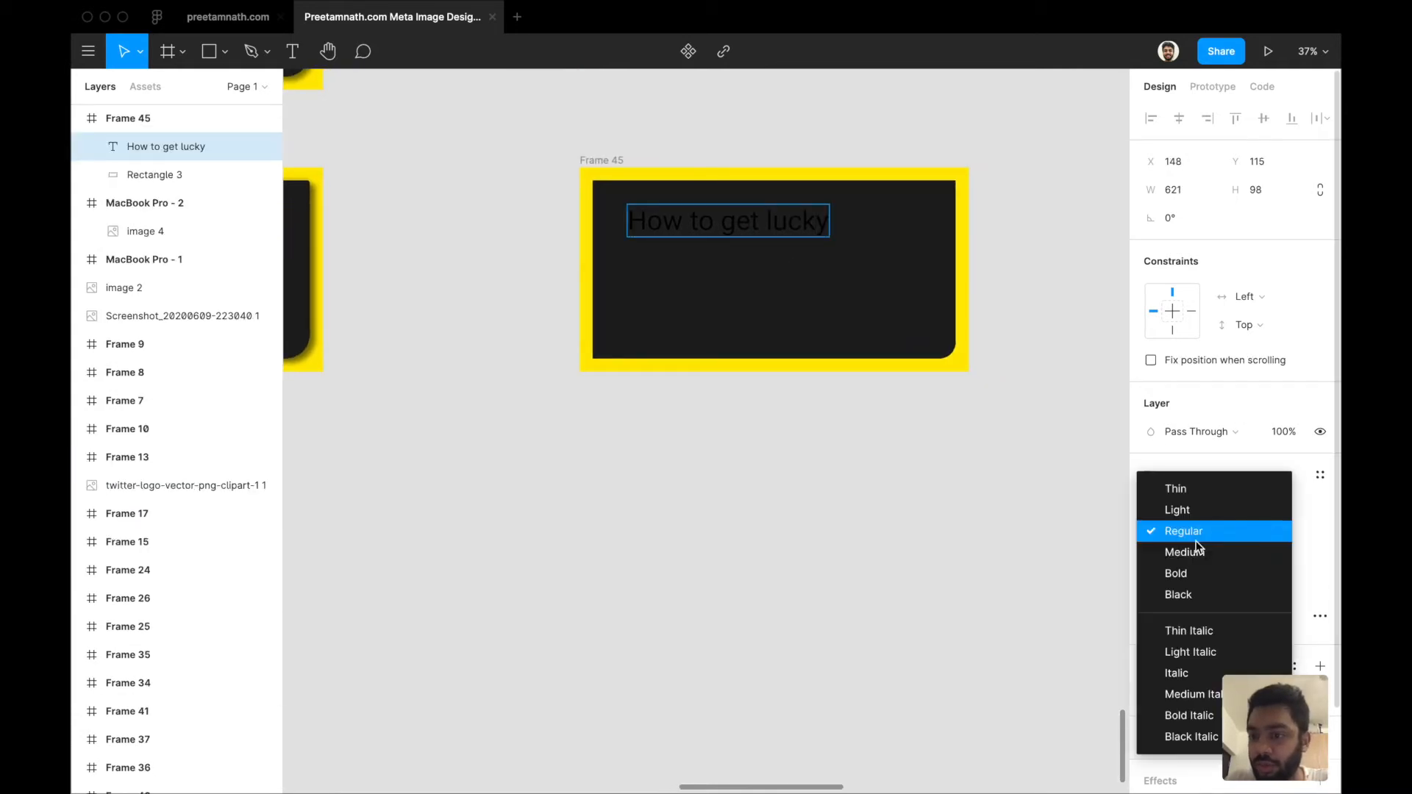
{"action": "left_click", "coordinate": [1202, 575]}
{"action": "left_click", "coordinate": [1268, 532]}
{"action": "type", "text": "80"}
{"action": "key", "text": "Return"}
Fill the new How to get lucky heading with white FFFFFF
{"action": "scroll", "coordinate": [949, 400], "scroll_direction": "left", "scroll_amount": 3}
{"action": "left_click", "coordinate": [1152, 691]}
{"action": "left_click", "coordinate": [1018, 476]}
{"action": "left_click_drag", "start_coordinate": [1017, 475], "coordinate": [918, 354]}
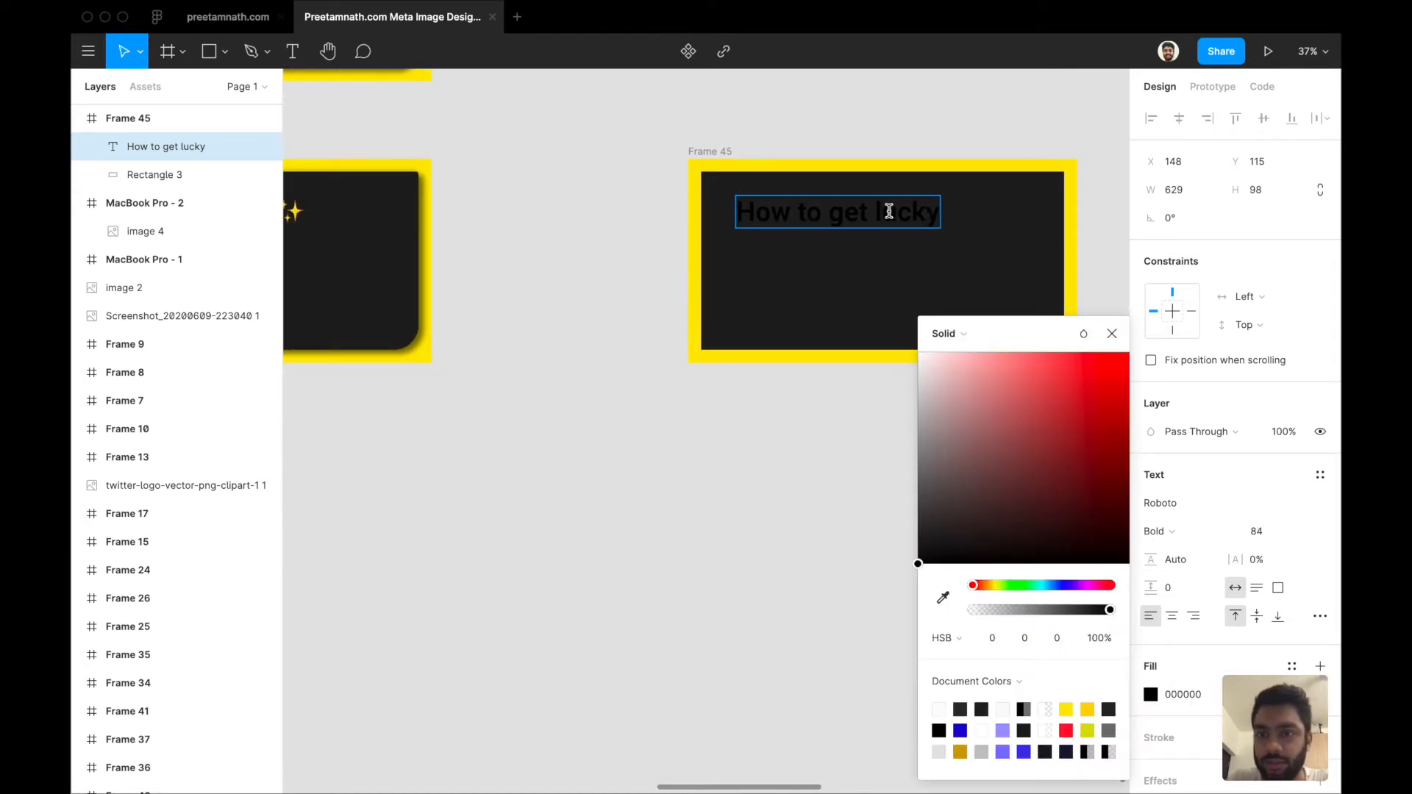
{"action": "key", "text": "Escape"}
Copy the fill colour FCFCFC from the original How to get lucky heading and apply it to the new heading
{"action": "scroll", "coordinate": [586, 397], "scroll_direction": "left", "scroll_amount": 5}
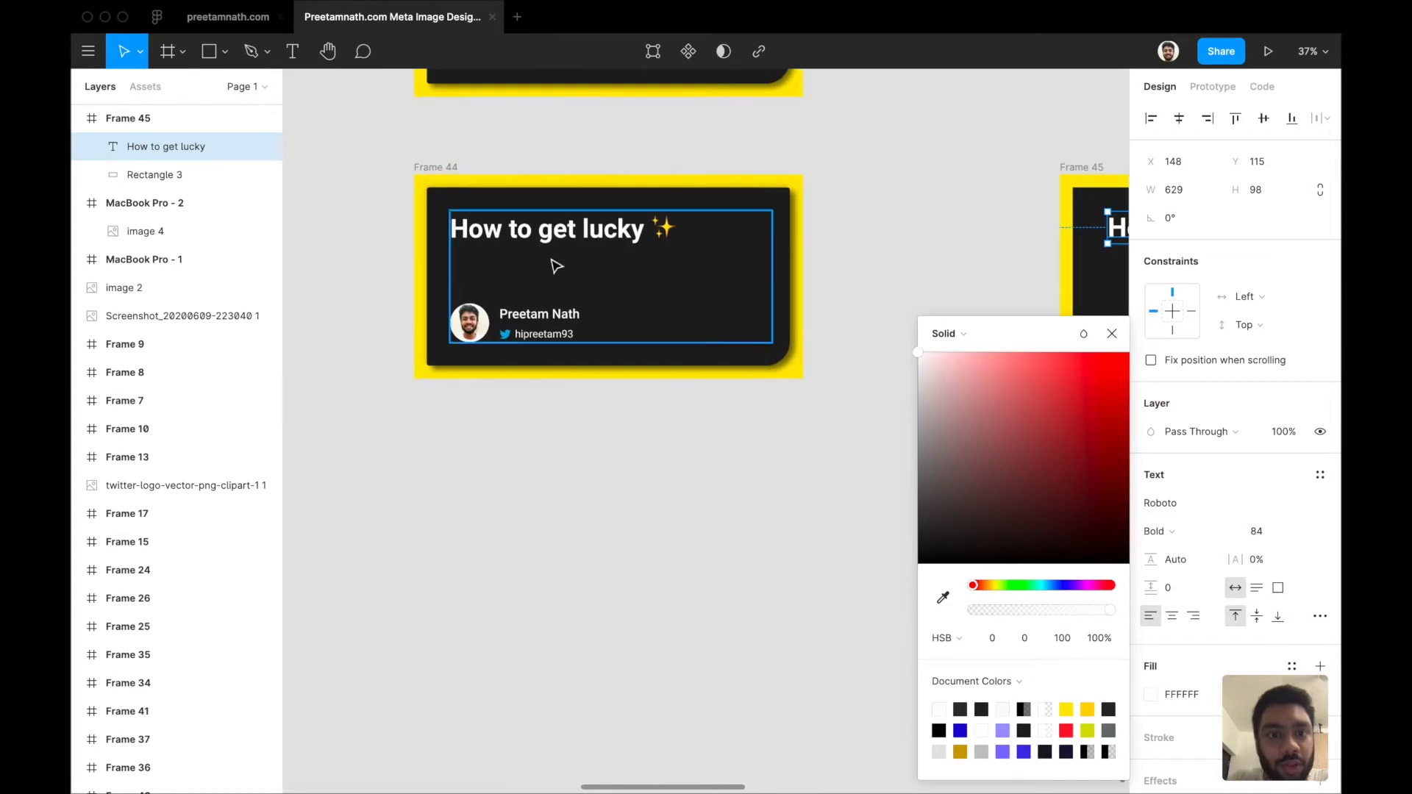
{"action": "left_click", "coordinate": [553, 240], "text": "super"}
{"action": "left_click", "coordinate": [1186, 667]}
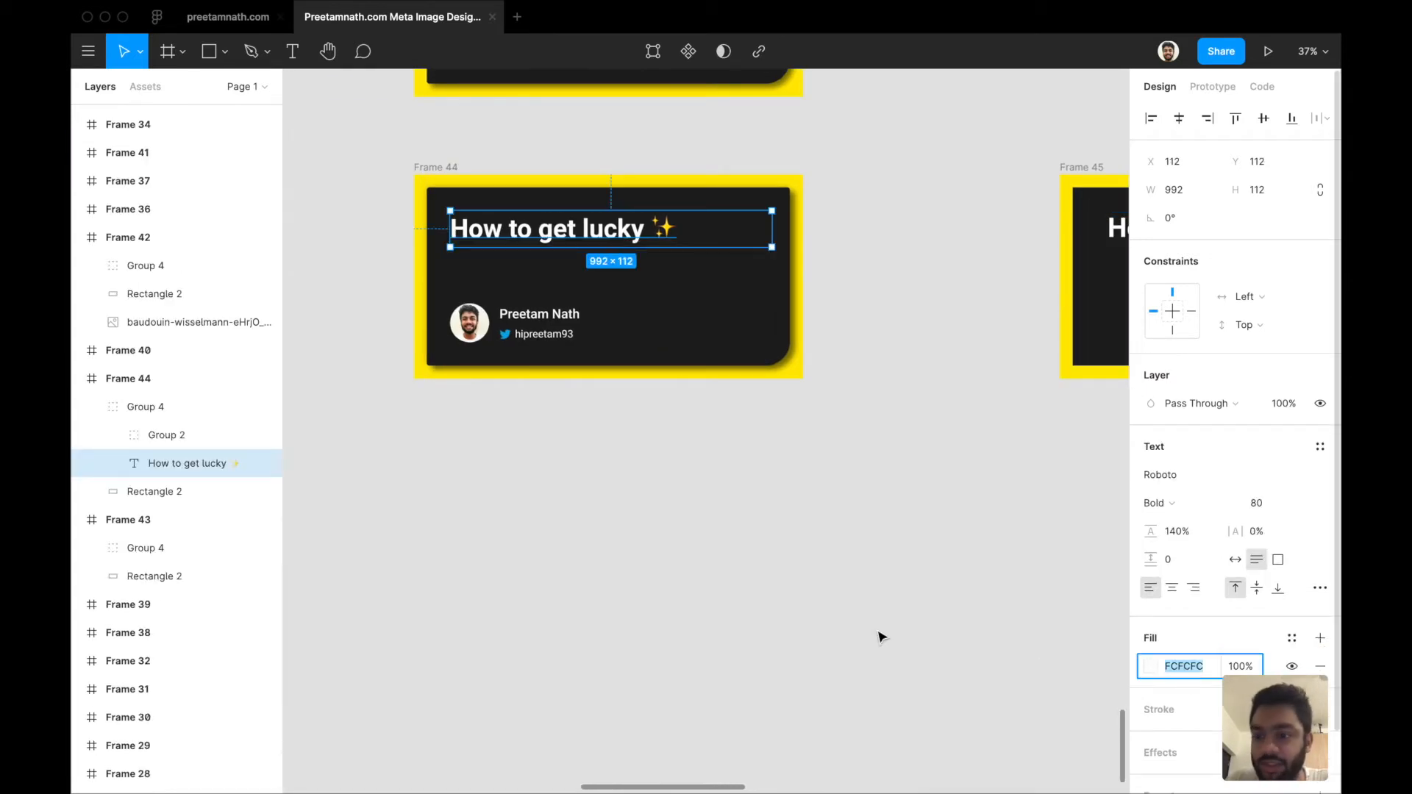
{"action": "scroll", "coordinate": [956, 478], "scroll_direction": "right", "scroll_amount": 5}
{"action": "left_click", "coordinate": [845, 269]}
{"action": "left_click", "coordinate": [1182, 694]}
{"action": "type", "text": "FCFCFC"}
{"action": "key", "text": "Return"}
Copy the round profile picture from Frame 44 into Frame 45 and place it at X 148, Y 426, aligned beneath the heading
{"action": "scroll", "coordinate": [781, 539], "scroll_direction": "left", "scroll_amount": 5}
{"action": "scroll", "coordinate": [527, 379], "scroll_direction": "down", "scroll_amount": 3}
{"action": "scroll", "coordinate": [527, 379], "scroll_direction": "left", "scroll_amount": 2}
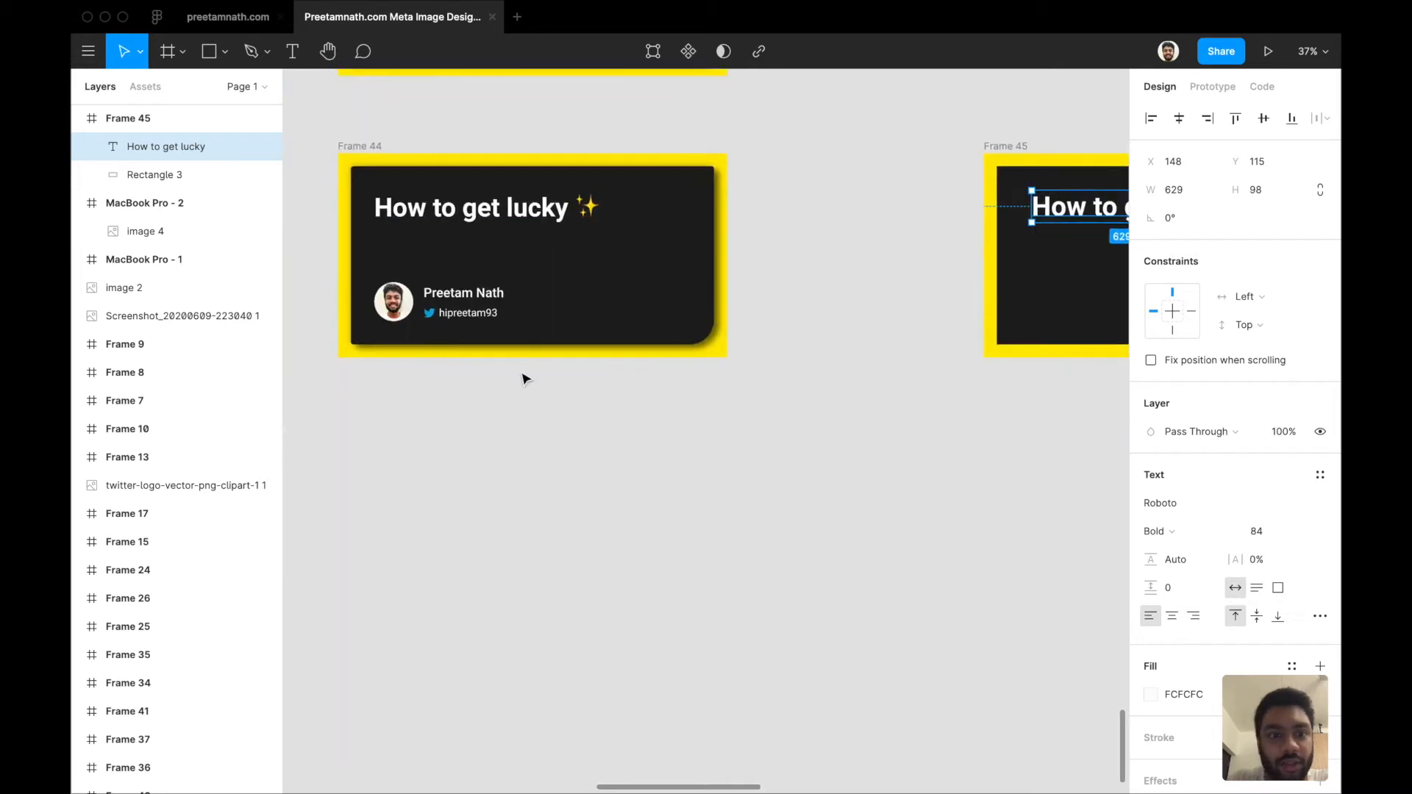
{"action": "left_click", "coordinate": [407, 312]}
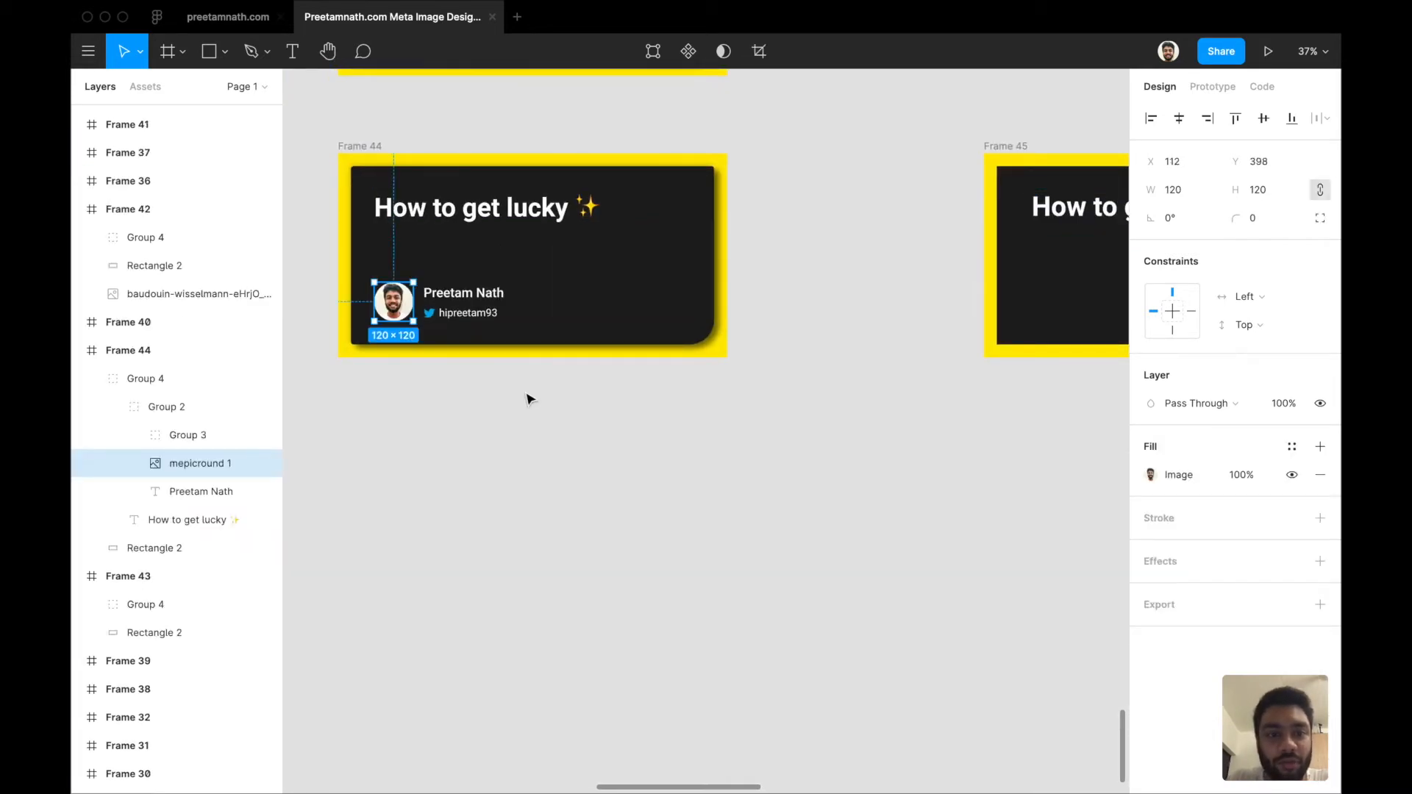
{"action": "scroll", "coordinate": [478, 387], "scroll_direction": "right", "scroll_amount": 2}
{"action": "scroll", "coordinate": [391, 332], "scroll_direction": "right", "scroll_amount": 2}
{"action": "scroll", "coordinate": [391, 333], "scroll_direction": "left", "scroll_amount": 4}
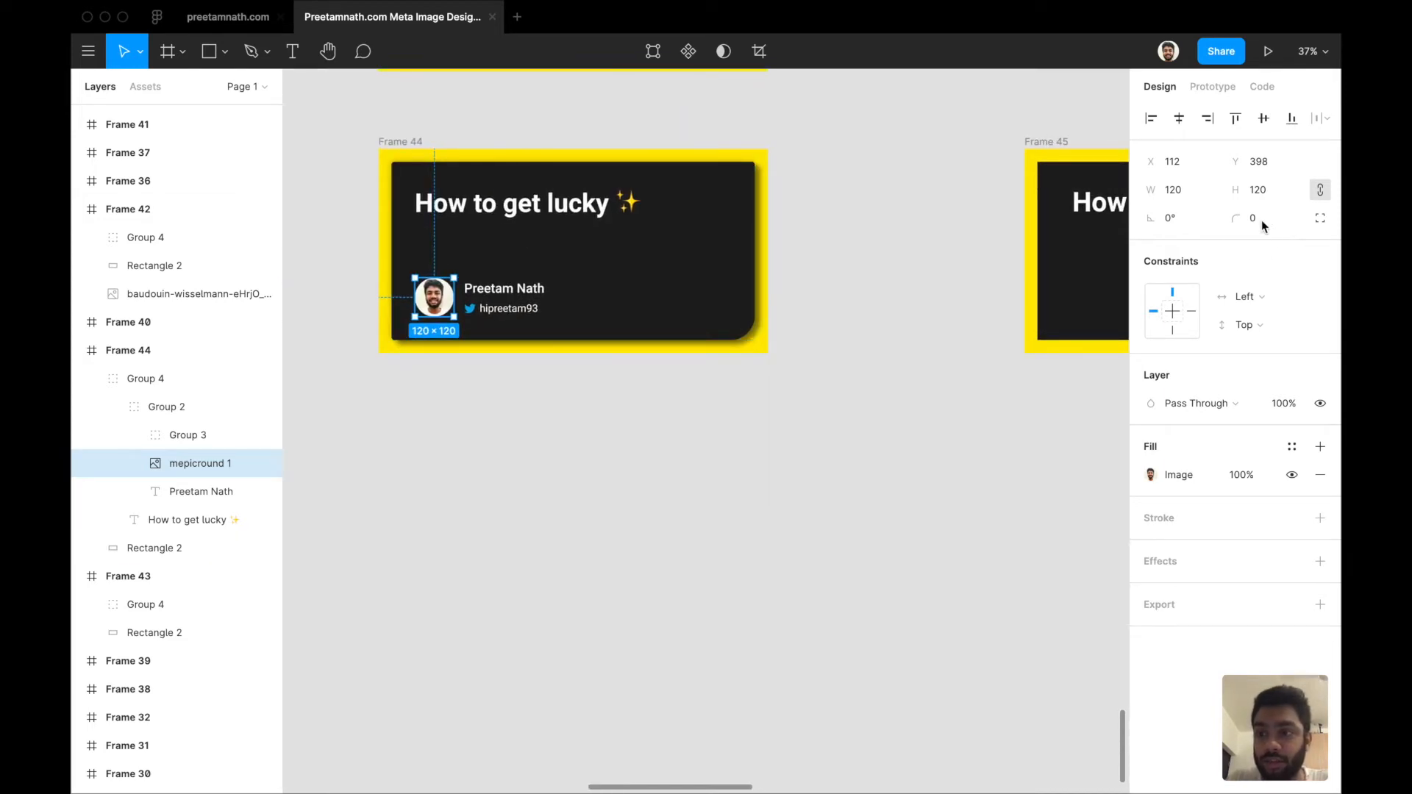
{"action": "scroll", "coordinate": [867, 430], "scroll_direction": "right", "scroll_amount": 6}
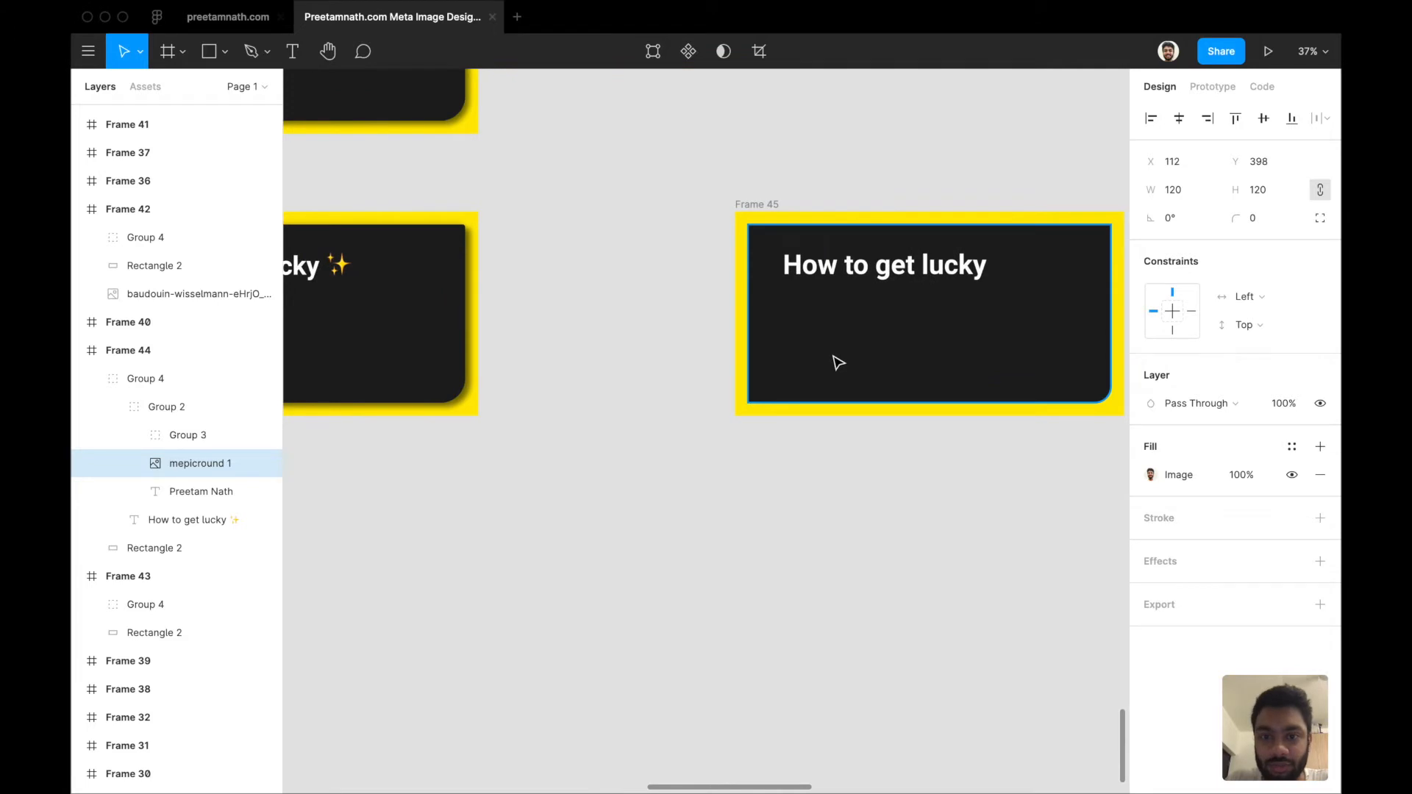
{"action": "left_click", "coordinate": [839, 359]}
{"action": "key", "text": "ctrl+v"}
{"action": "left_click_drag", "start_coordinate": [929, 320], "coordinate": [804, 379]}
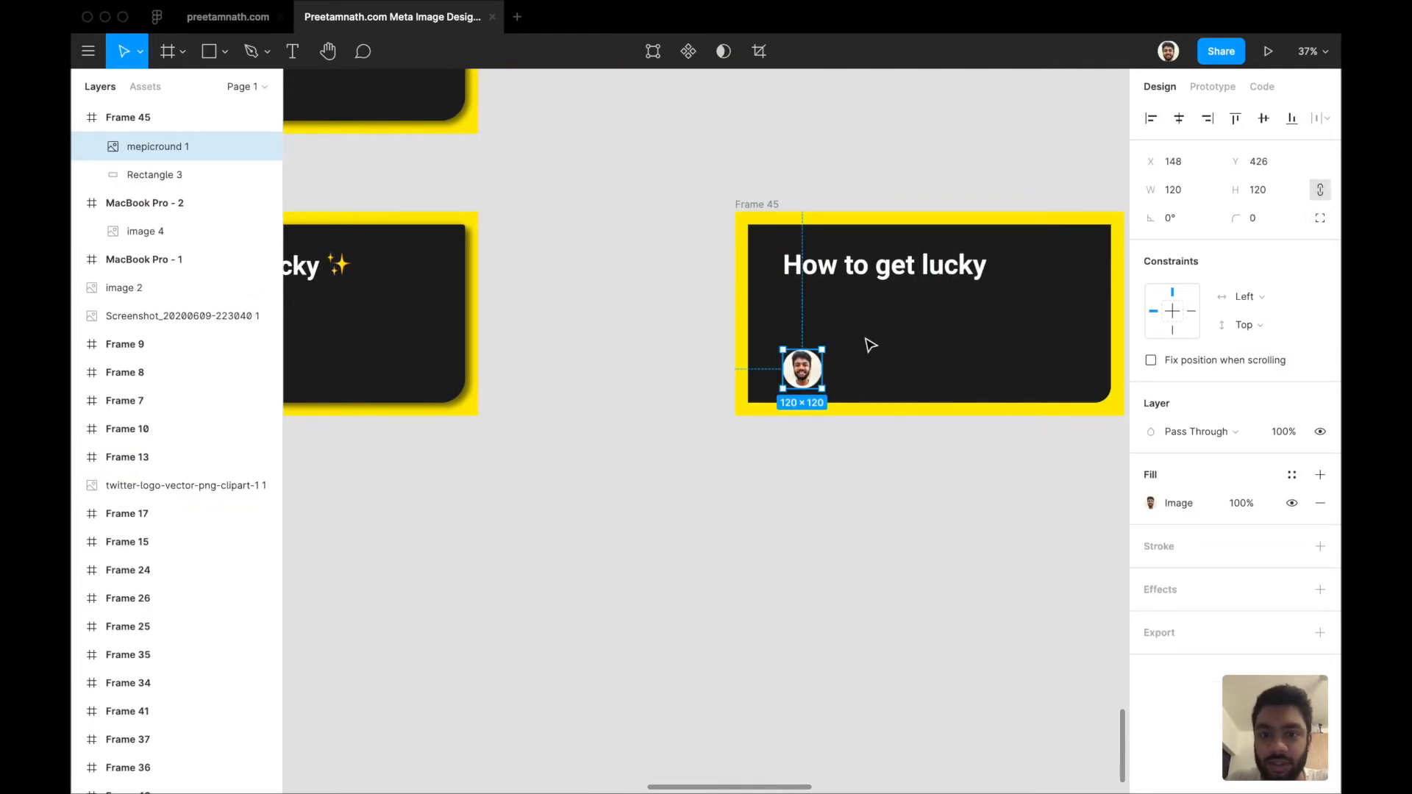
Examine the text formatting of the author name and Twitter handle in Frame 44
{"action": "scroll", "coordinate": [868, 342], "scroll_direction": "left", "scroll_amount": 3}
{"action": "scroll", "coordinate": [868, 342], "scroll_direction": "right", "scroll_amount": 3}
{"action": "scroll", "coordinate": [871, 345], "scroll_direction": "left", "scroll_amount": 3}
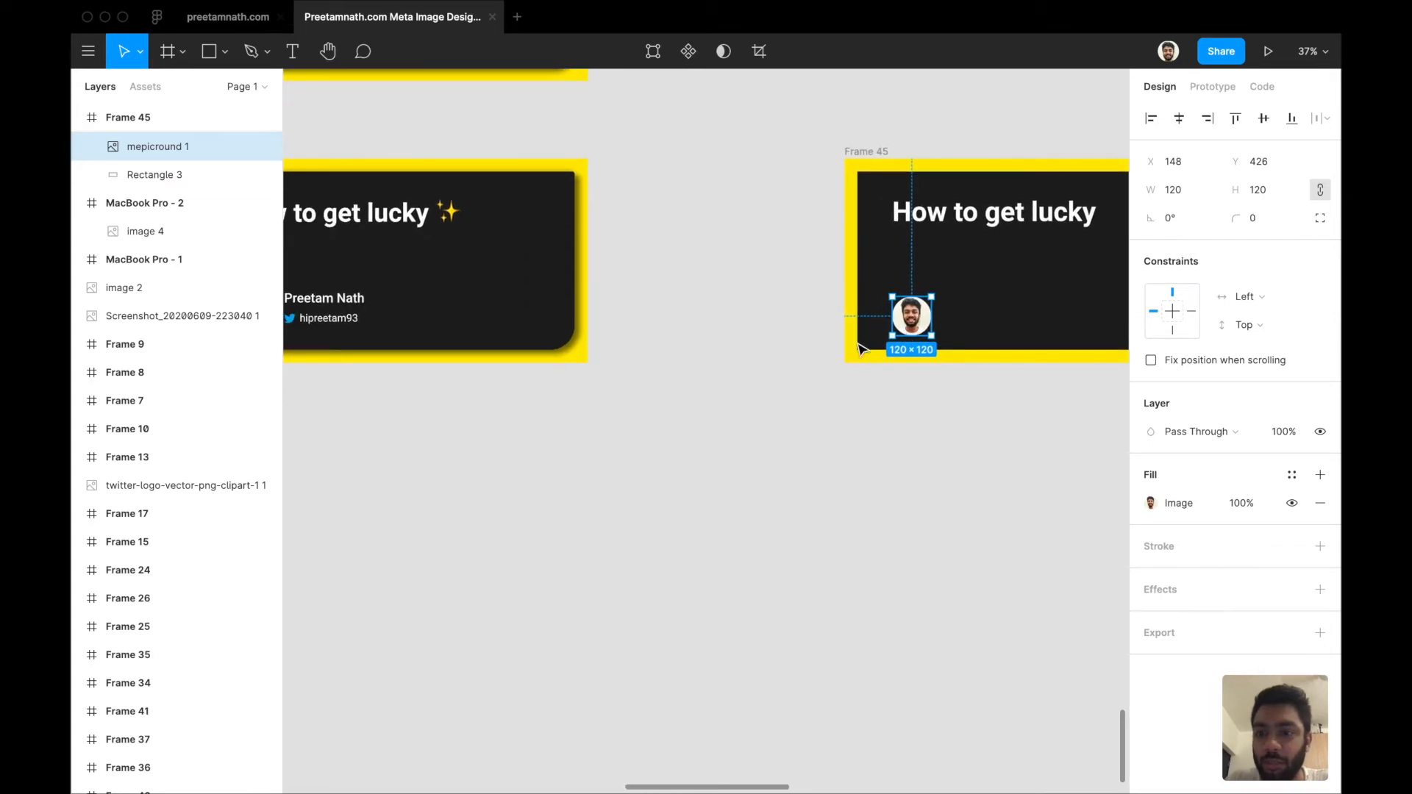
{"action": "scroll", "coordinate": [559, 364], "scroll_direction": "left", "scroll_amount": 4}
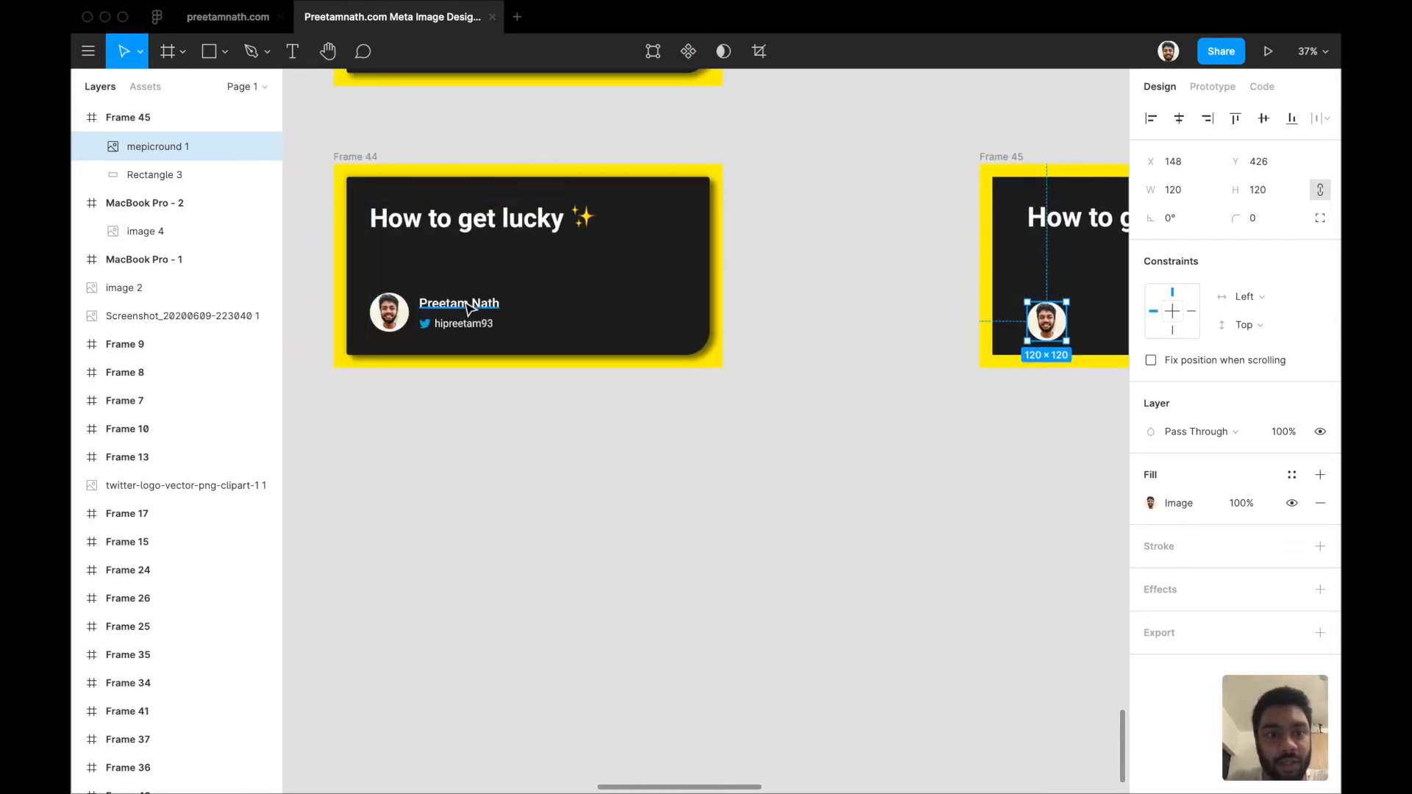
{"action": "left_click", "coordinate": [466, 302], "text": "super"}
{"action": "scroll", "coordinate": [848, 334], "scroll_direction": "right", "scroll_amount": 3}
{"action": "left_click", "coordinate": [342, 306], "text": "super"}
{"action": "scroll", "coordinate": [812, 318], "scroll_direction": "right", "scroll_amount": 3}
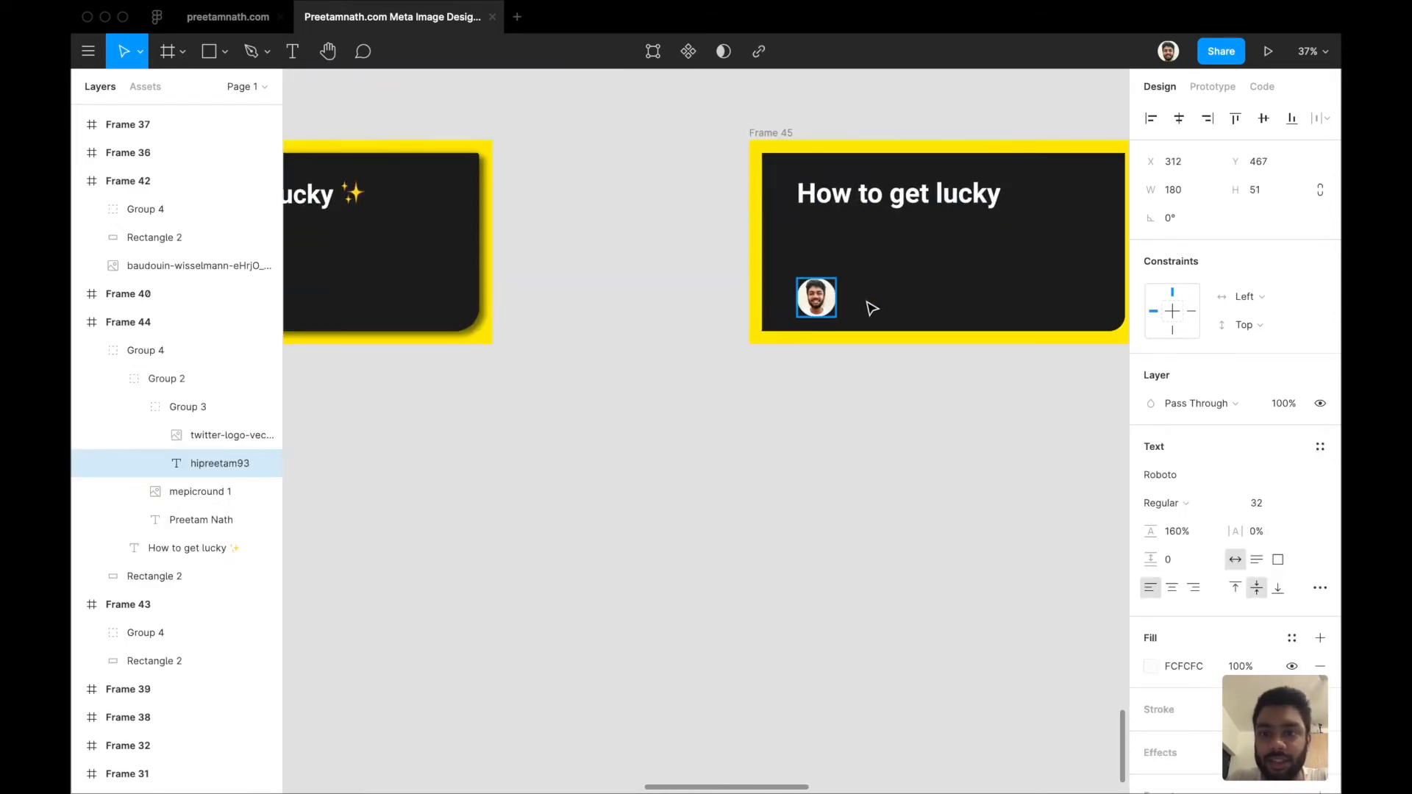
{"action": "left_click", "coordinate": [865, 286]}
{"action": "key", "text": "t"}
{"action": "left_click", "coordinate": [846, 284]}
{"action": "type", "text": "Pre"}
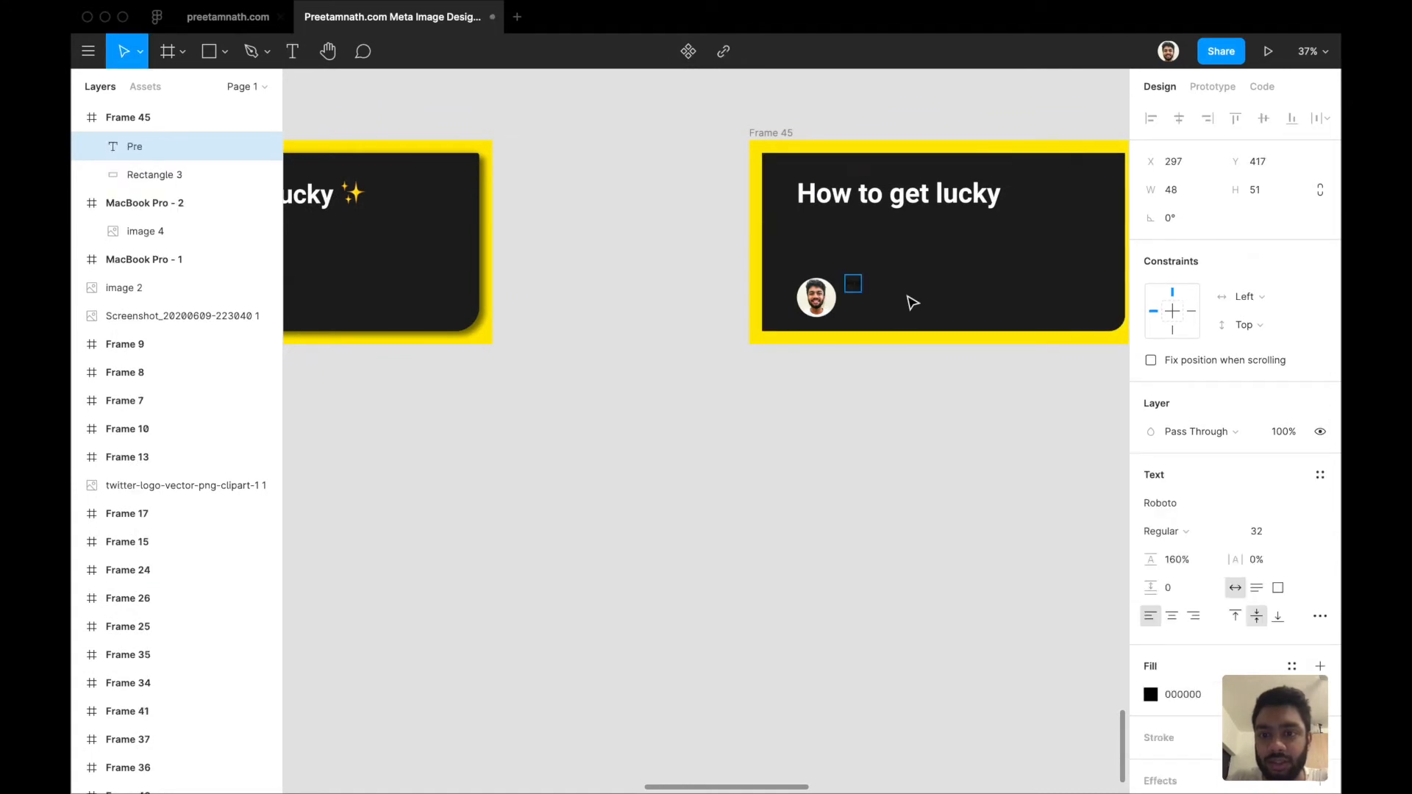
{"action": "key", "text": "Escape"}
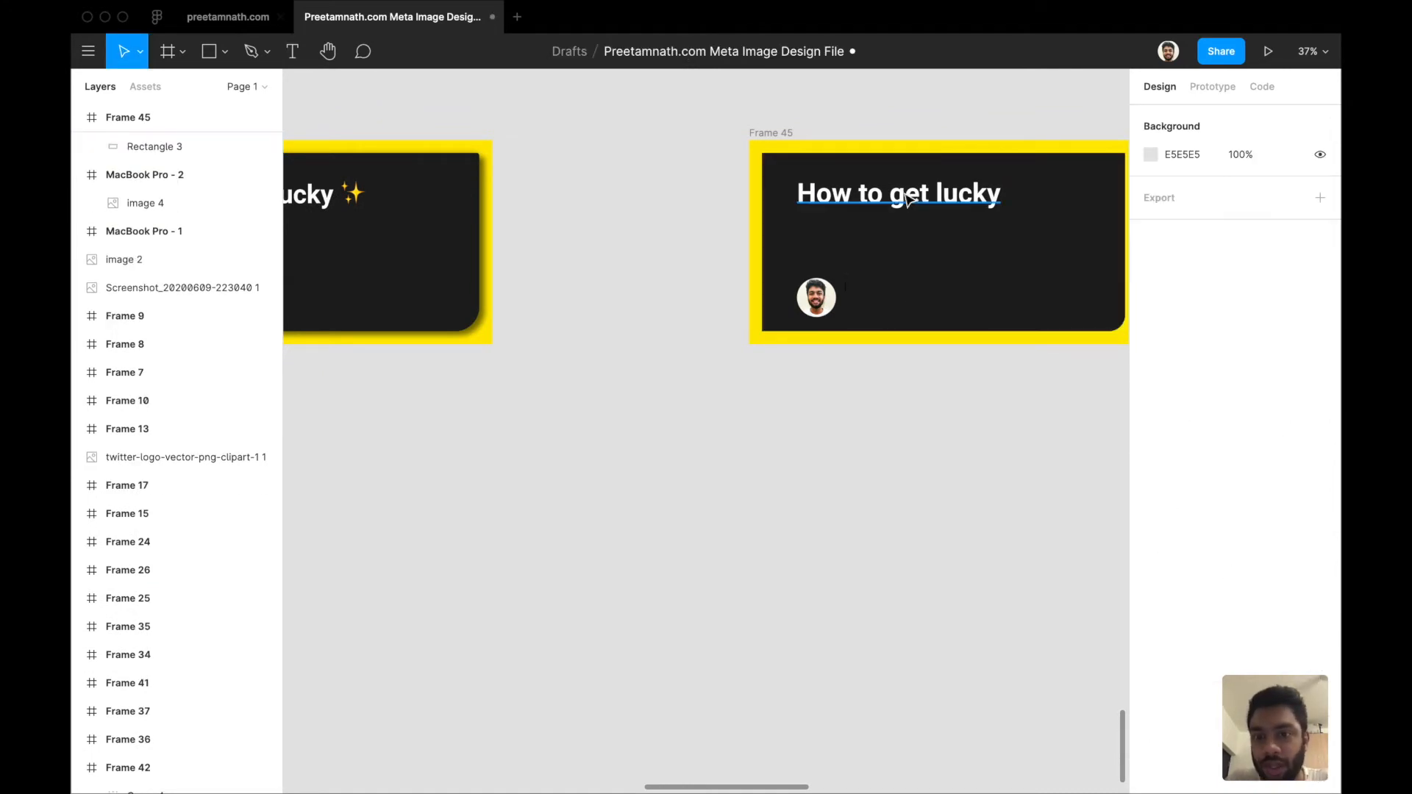
Duplicate the new heading beside the profile picture at X 300, Y 437 and replace its text with the author's full name
{"action": "left_click", "coordinate": [902, 203]}
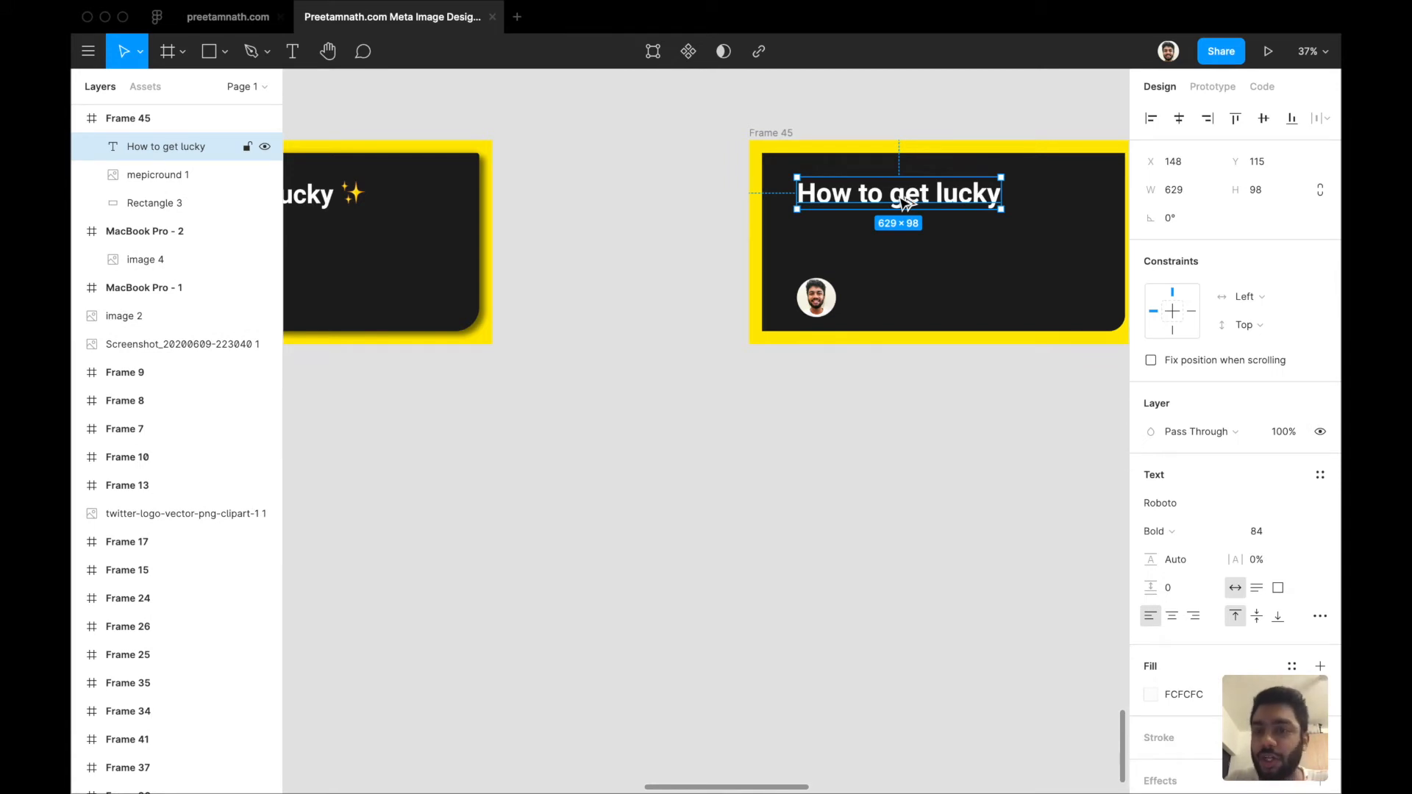
{"action": "left_click_drag", "start_coordinate": [907, 203], "coordinate": [952, 307]}
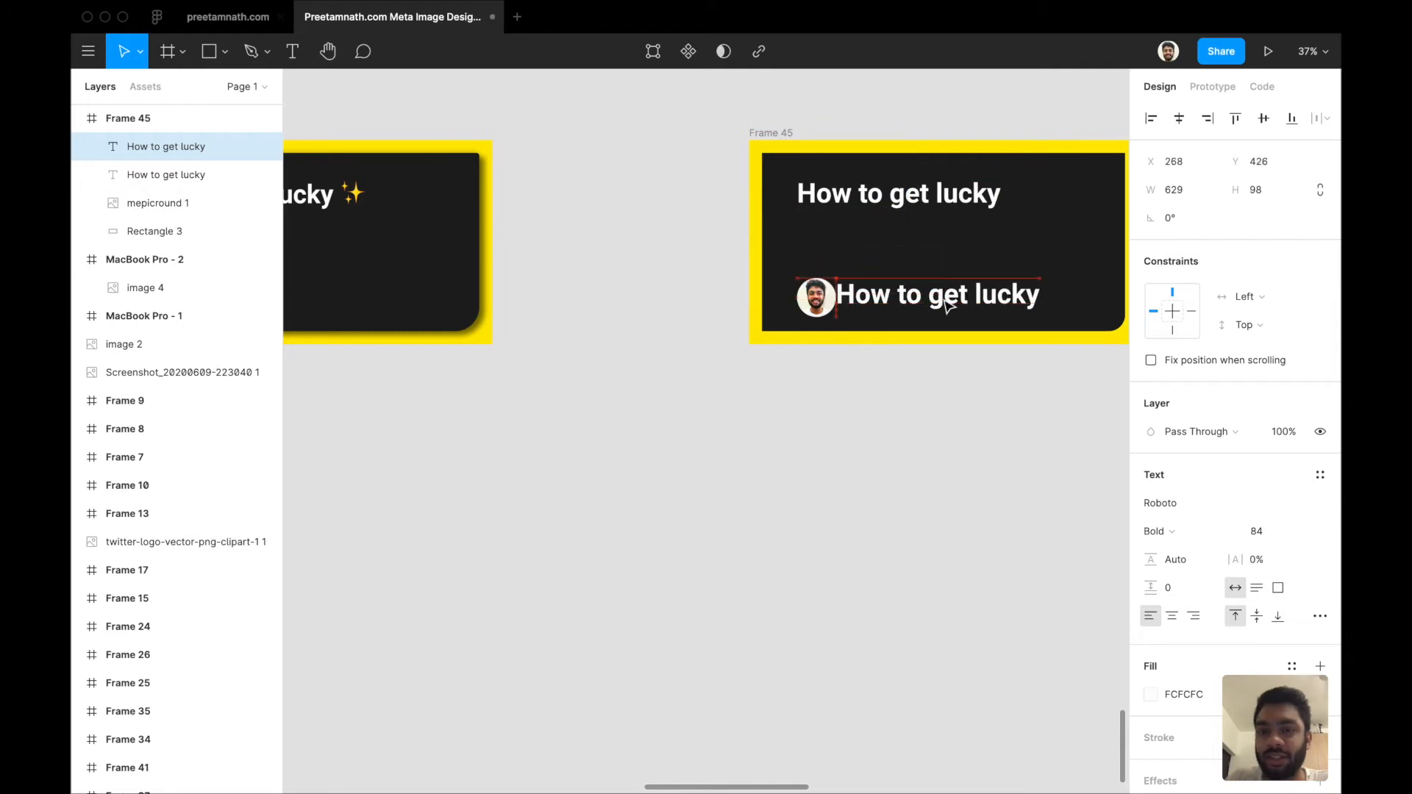
{"action": "key", "text": "Return"}
{"action": "type", "text": "Preetam"}
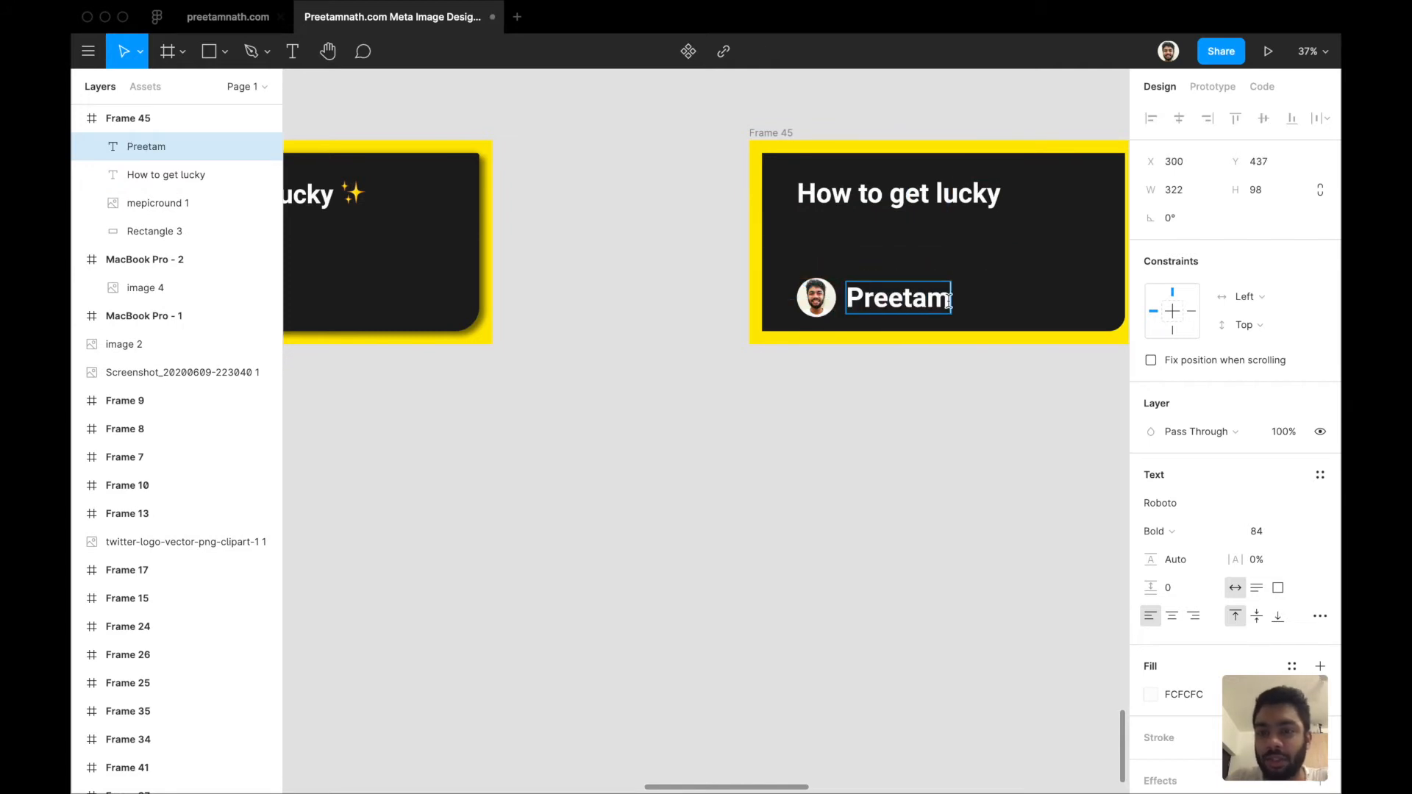
{"action": "type", "text": " Nath"}
{"action": "key", "text": "ctrl+a"}
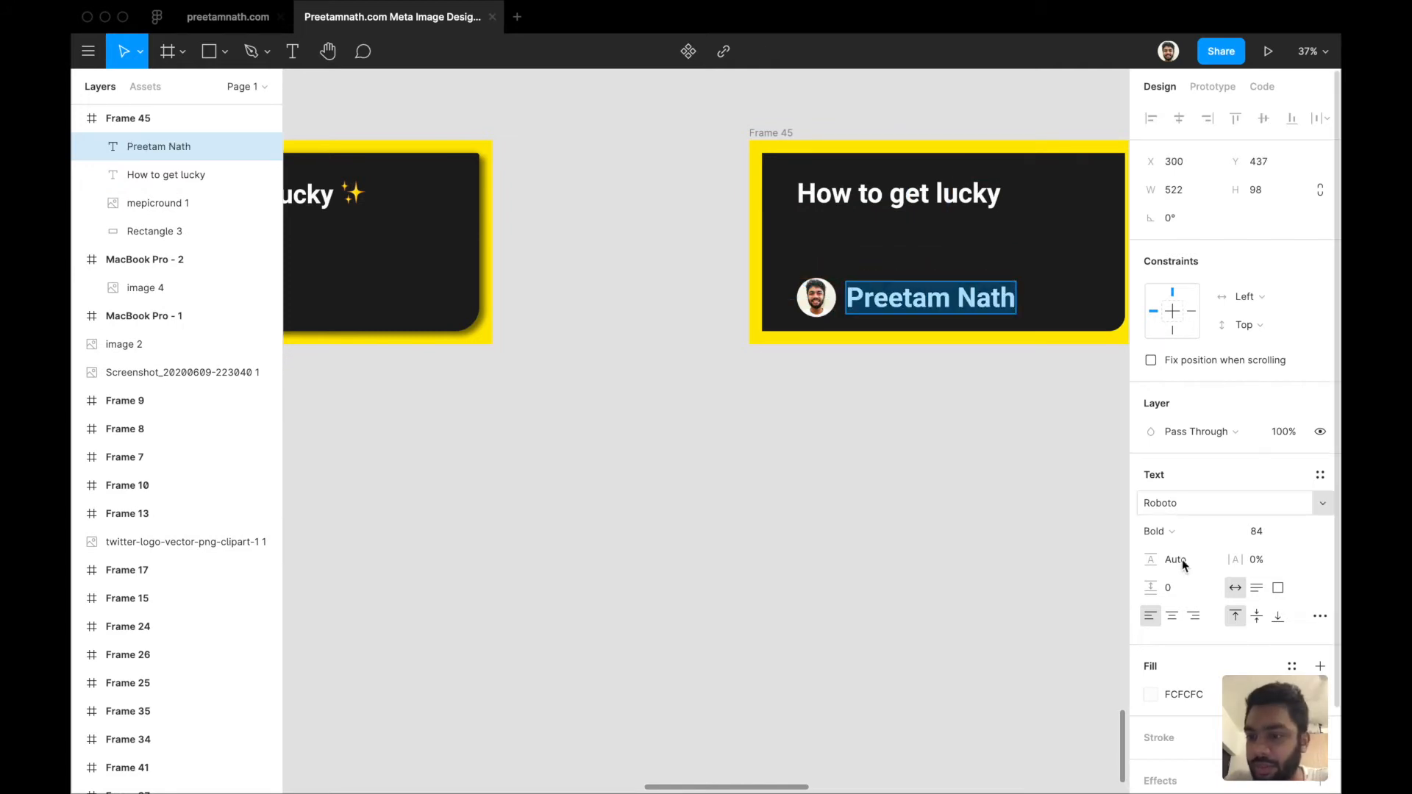
Set the new author name text to Regular weight and font size 40
{"action": "left_click", "coordinate": [1215, 531]}
{"action": "left_click", "coordinate": [1188, 497]}
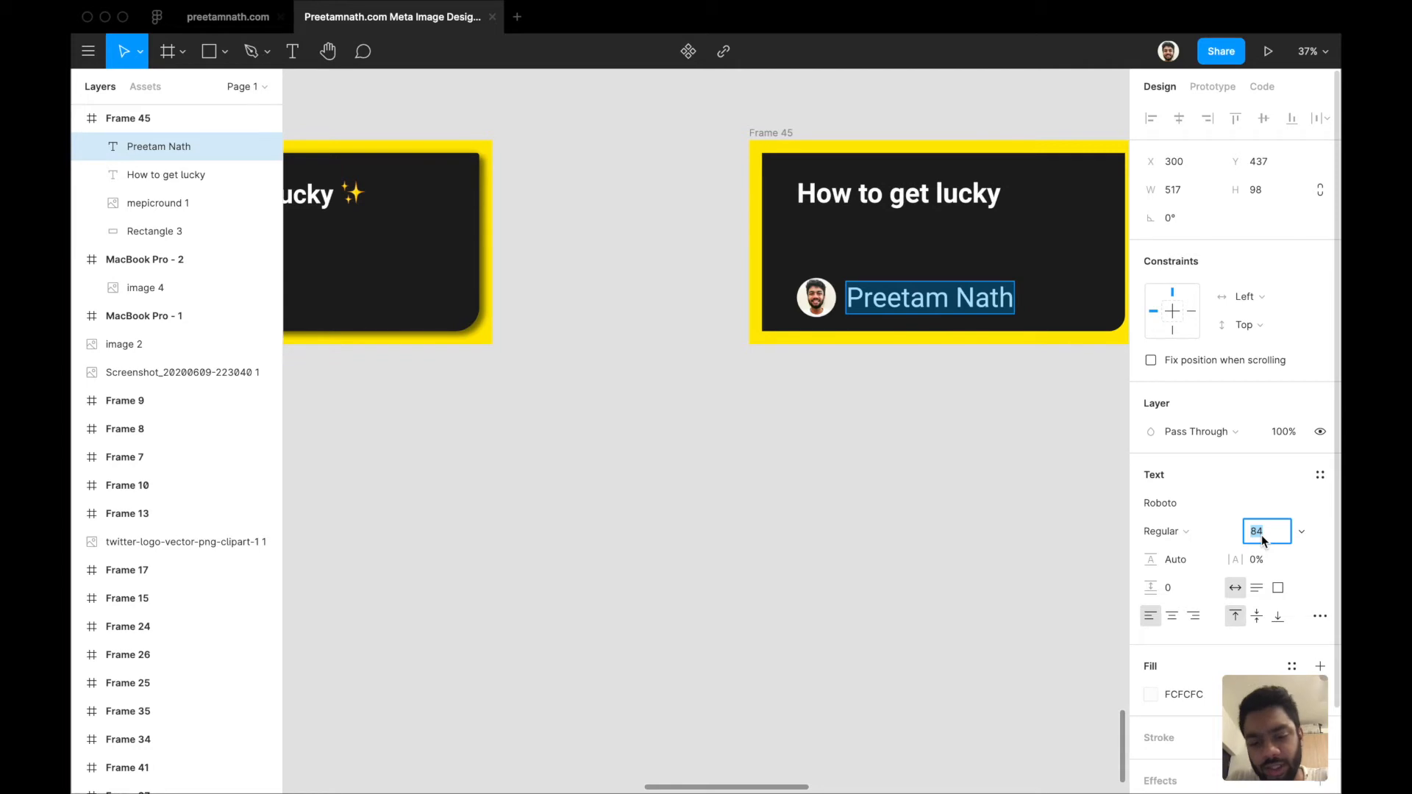
{"action": "type", "text": "0"}
{"action": "key", "text": "Return"}
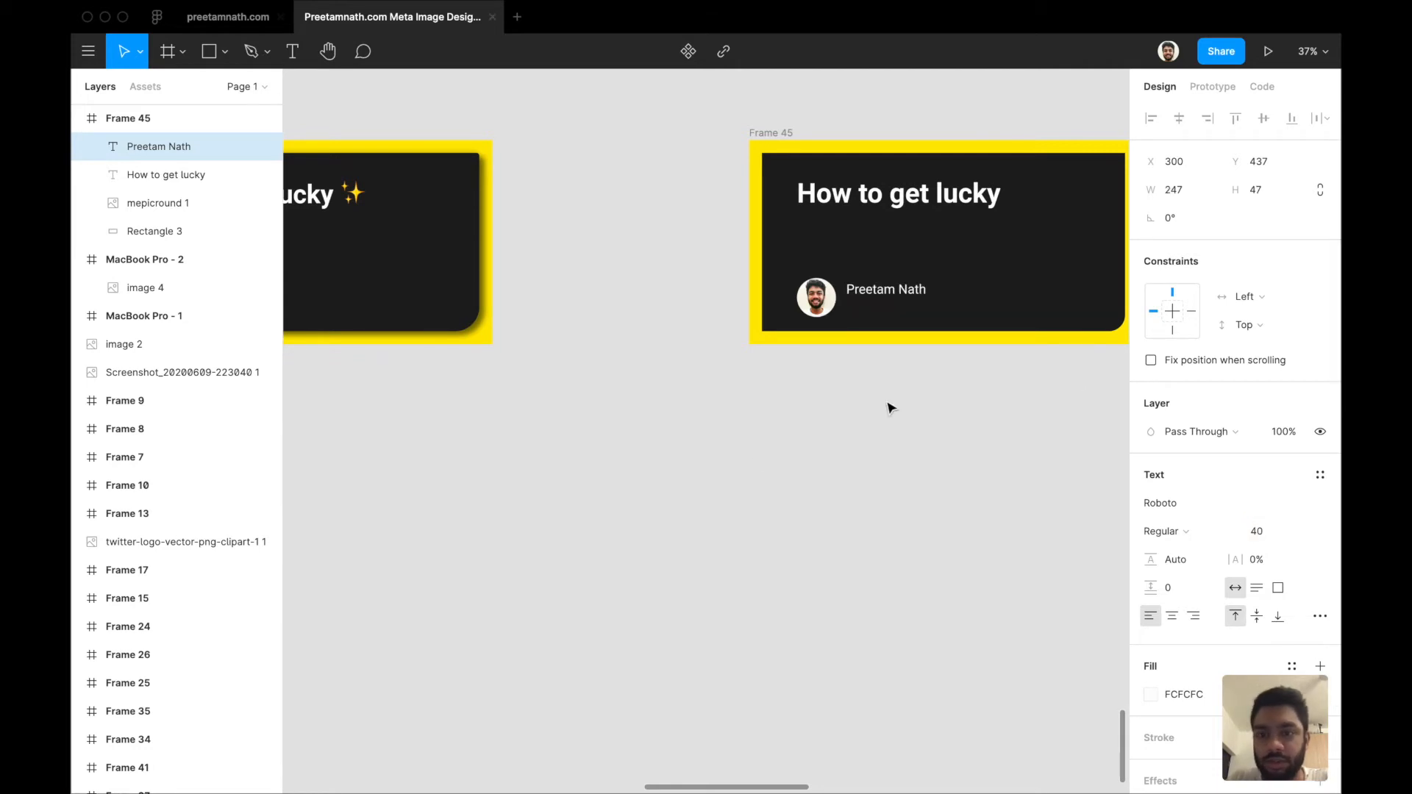
Check the original author name's weight in Frame 44 and set the new author name to Medium to match
{"action": "scroll", "coordinate": [886, 406], "scroll_direction": "left", "scroll_amount": 5}
{"action": "left_click", "coordinate": [618, 280]}
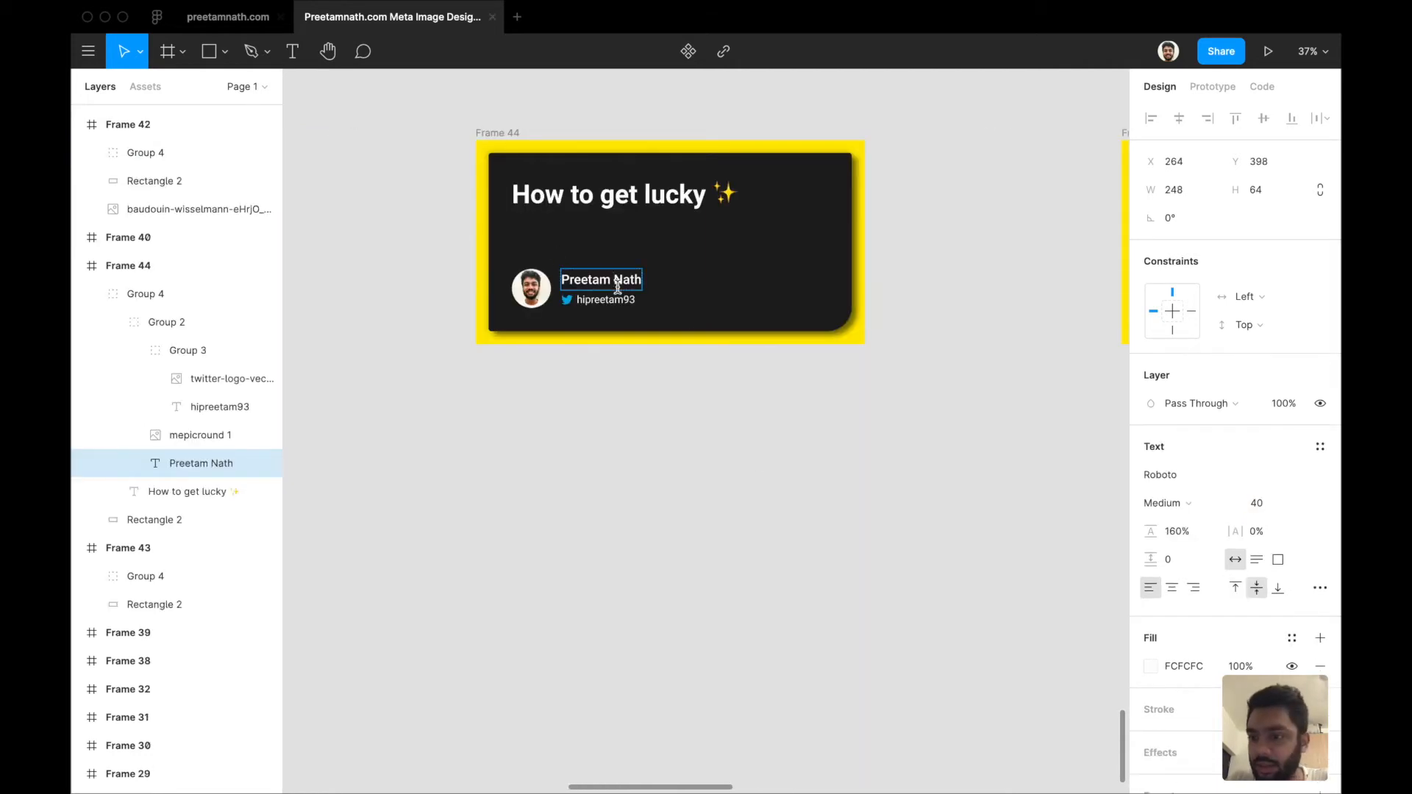
{"action": "scroll", "coordinate": [829, 306], "scroll_direction": "right", "scroll_amount": 5}
{"action": "left_click", "coordinate": [875, 286]}
{"action": "left_click", "coordinate": [1185, 532]}
{"action": "left_click", "coordinate": [1189, 549]}
Duplicate the author name directly below itself at X 300, Y 499 and replace the copy's text with the author's Twitter handle
{"action": "scroll", "coordinate": [846, 489], "scroll_direction": "left", "scroll_amount": 4}
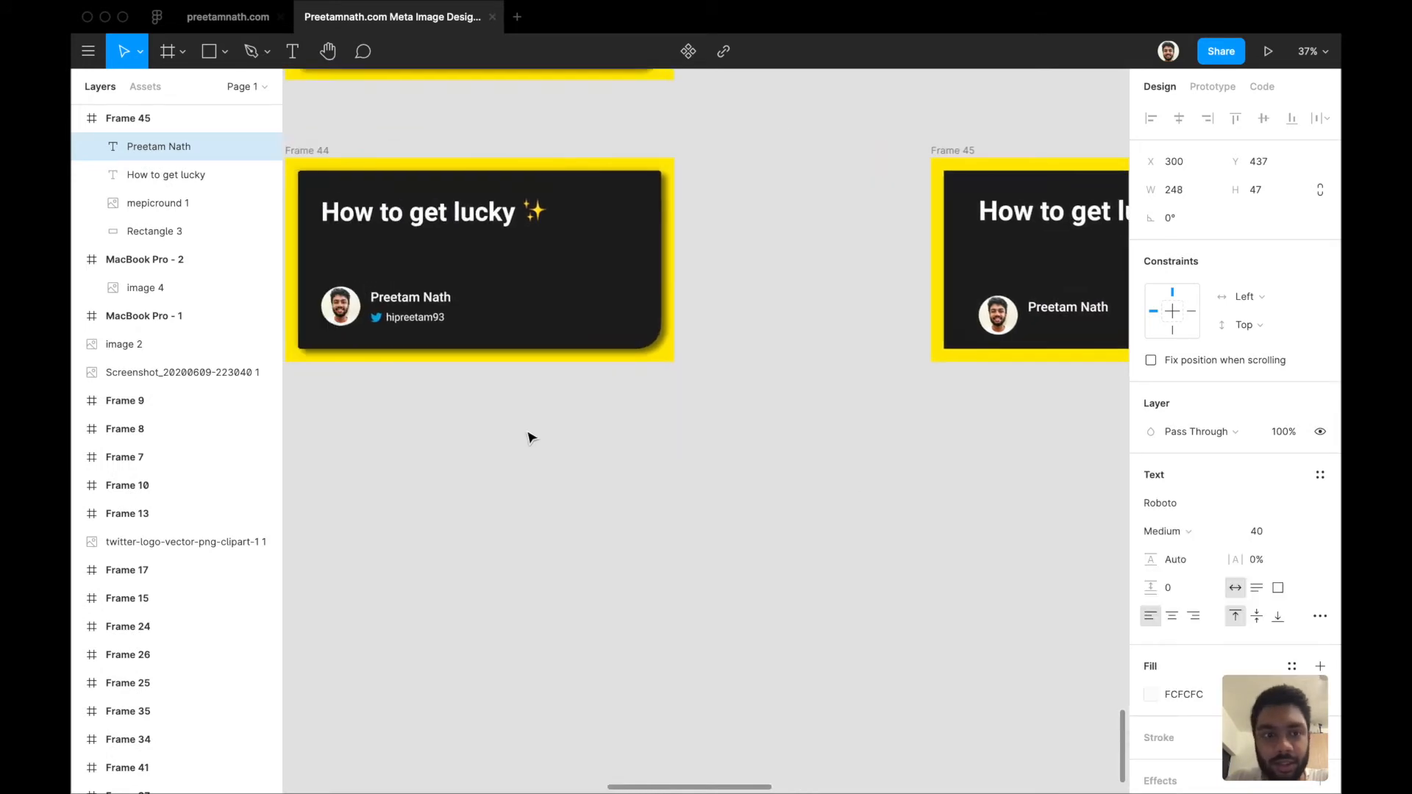
{"action": "scroll", "coordinate": [531, 438], "scroll_direction": "left", "scroll_amount": 2}
{"action": "left_click", "coordinate": [577, 319]}
{"action": "scroll", "coordinate": [735, 301], "scroll_direction": "right", "scroll_amount": 5}
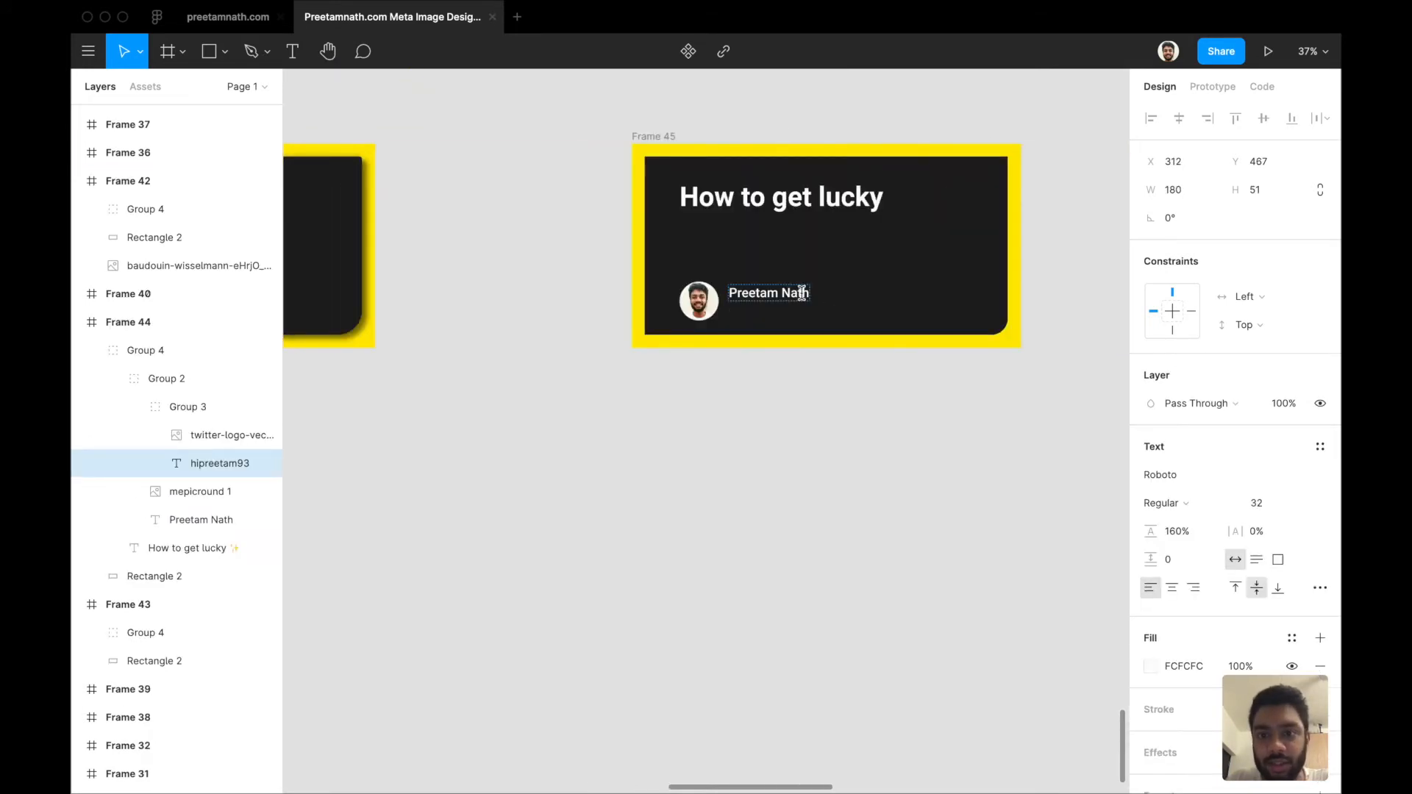
{"action": "left_click", "coordinate": [795, 294]}
{"action": "left_click_drag", "start_coordinate": [788, 294], "coordinate": [786, 314]}
{"action": "double_click", "coordinate": [786, 313]}
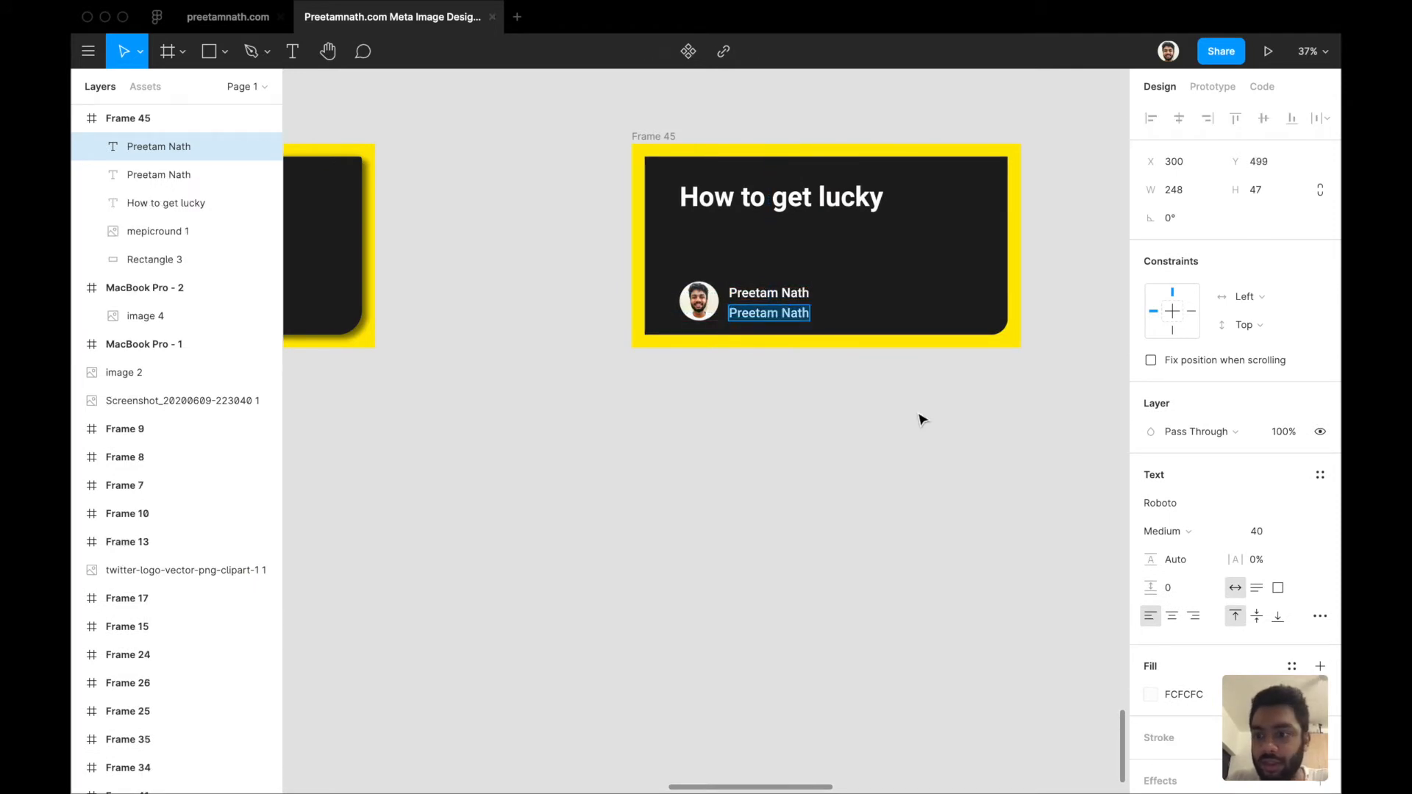
{"action": "type", "text": "hip"}
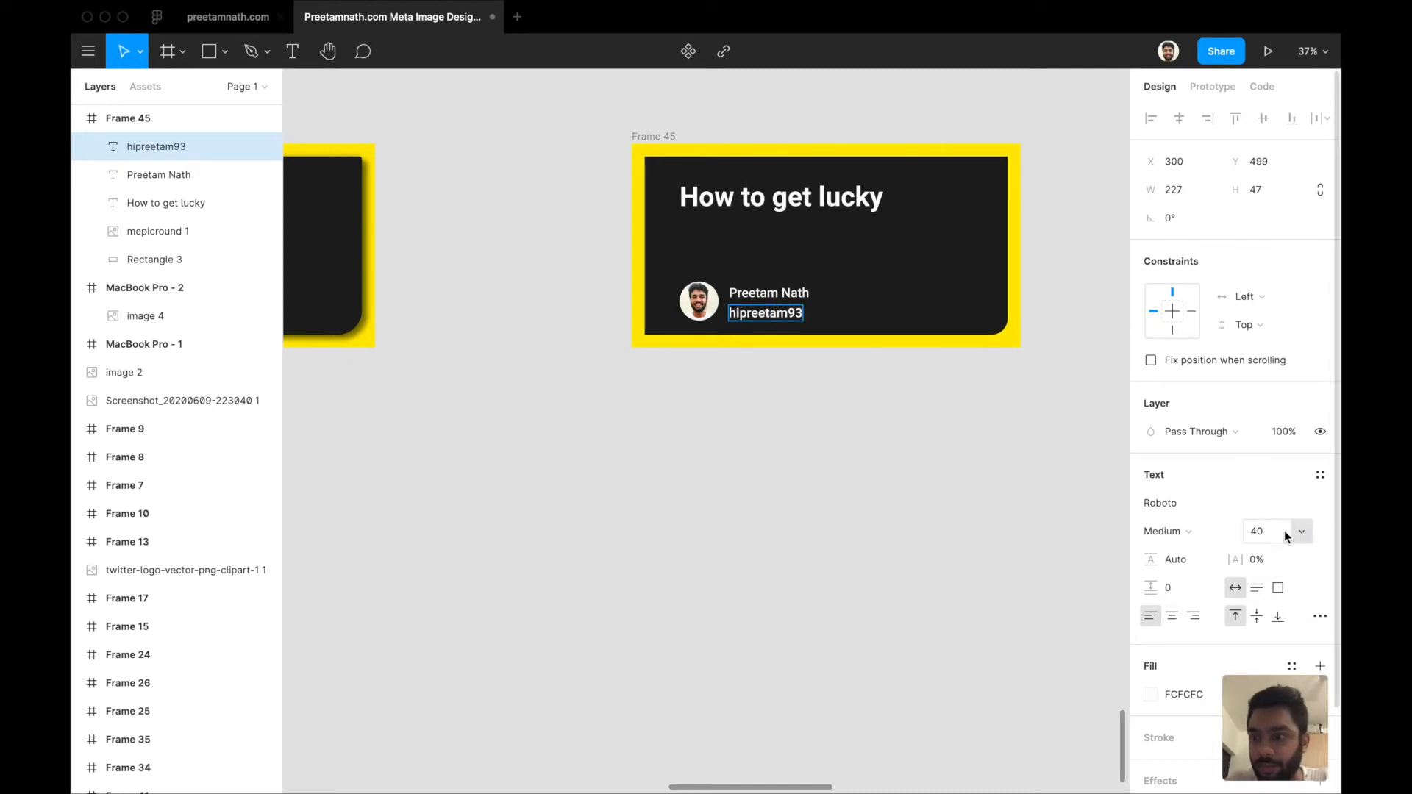
Set the new Twitter handle text to Regular weight and font size 32, matching the handle in Frame 44
{"action": "left_click", "coordinate": [1186, 530]}
{"action": "left_click", "coordinate": [1187, 510]}
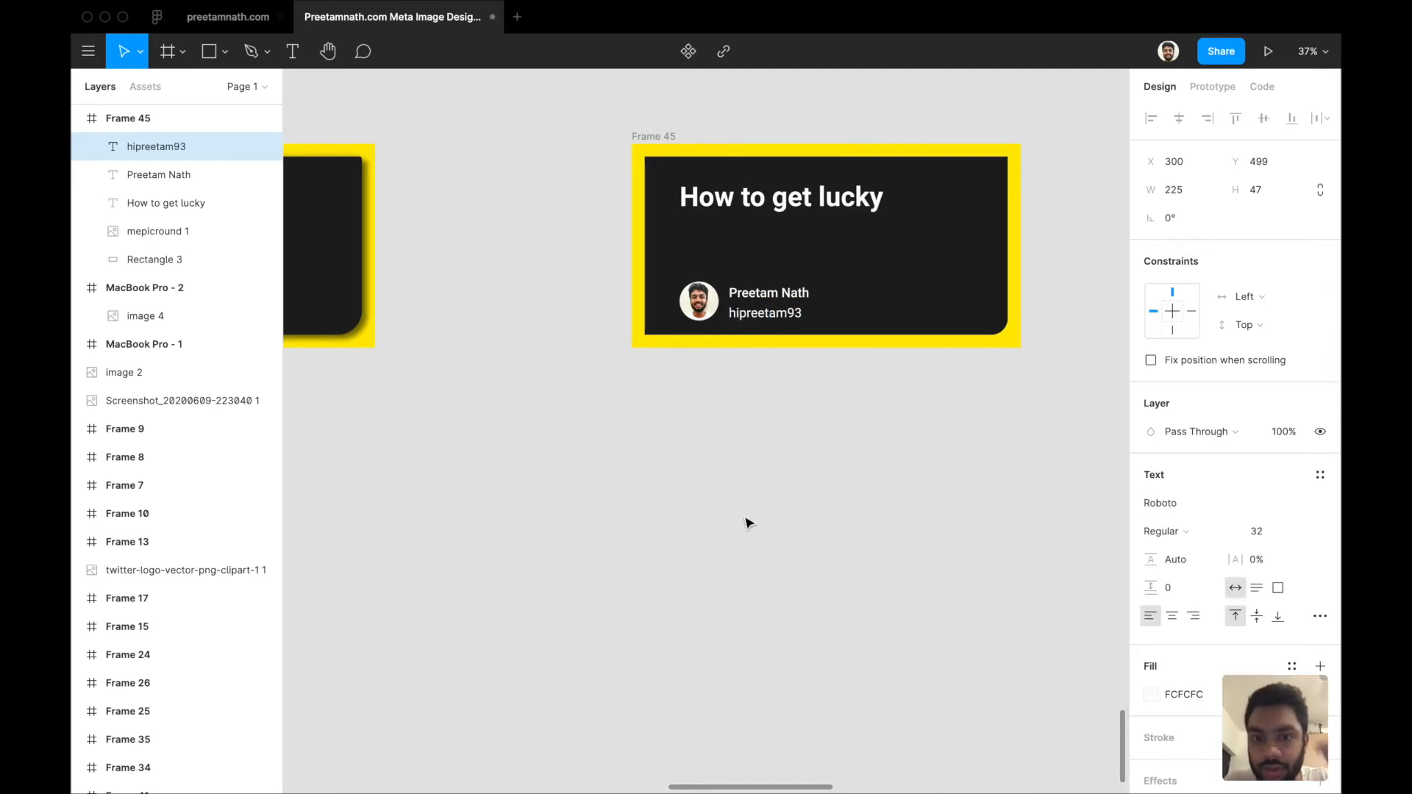
{"action": "scroll", "coordinate": [765, 520], "scroll_direction": "left", "scroll_amount": 5}
{"action": "left_click", "coordinate": [447, 304]}
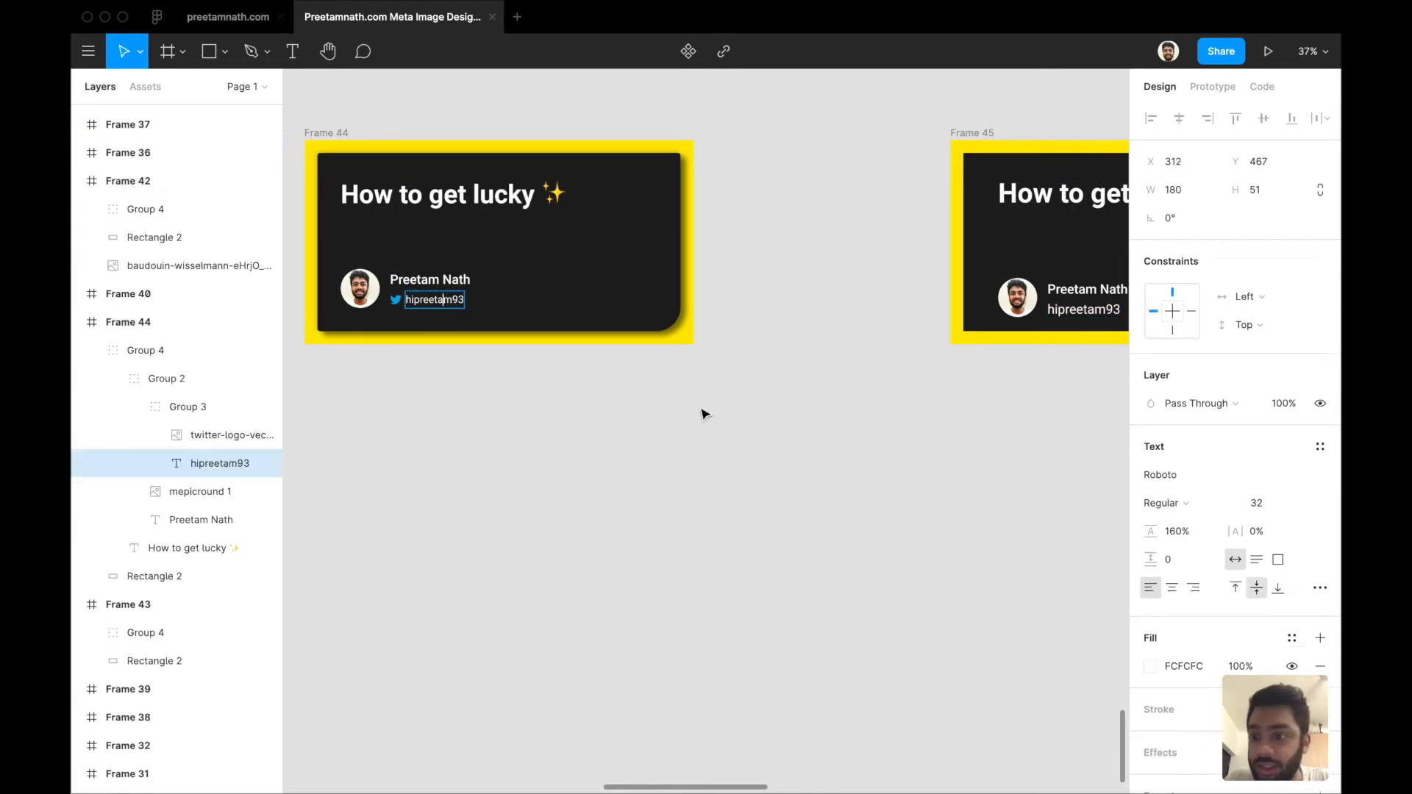
{"action": "scroll", "coordinate": [854, 482], "scroll_direction": "right", "scroll_amount": 3}
{"action": "left_click", "coordinate": [961, 292]}
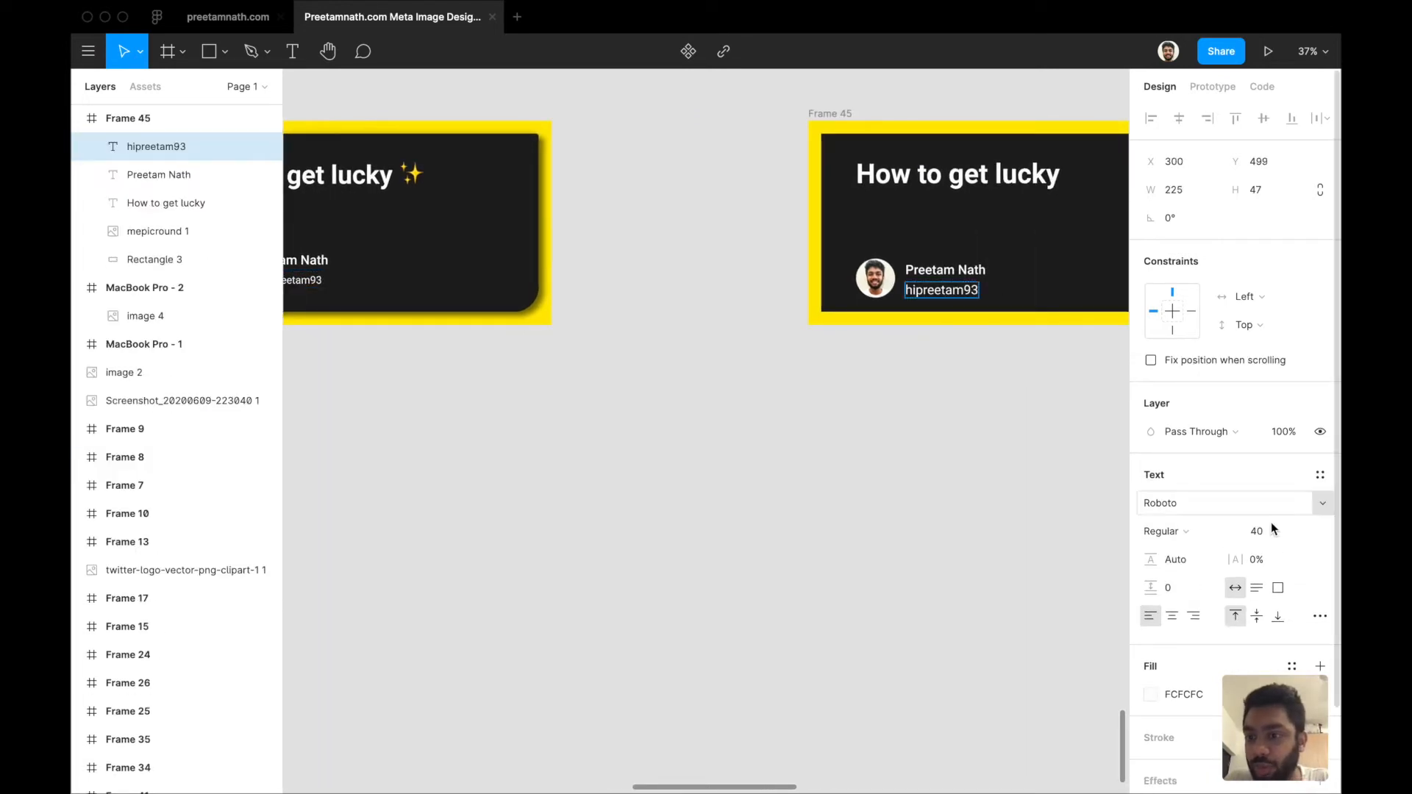
{"action": "type", "text": "32"}
{"action": "key", "text": "Return"}
{"action": "left_click", "coordinate": [1162, 533]}
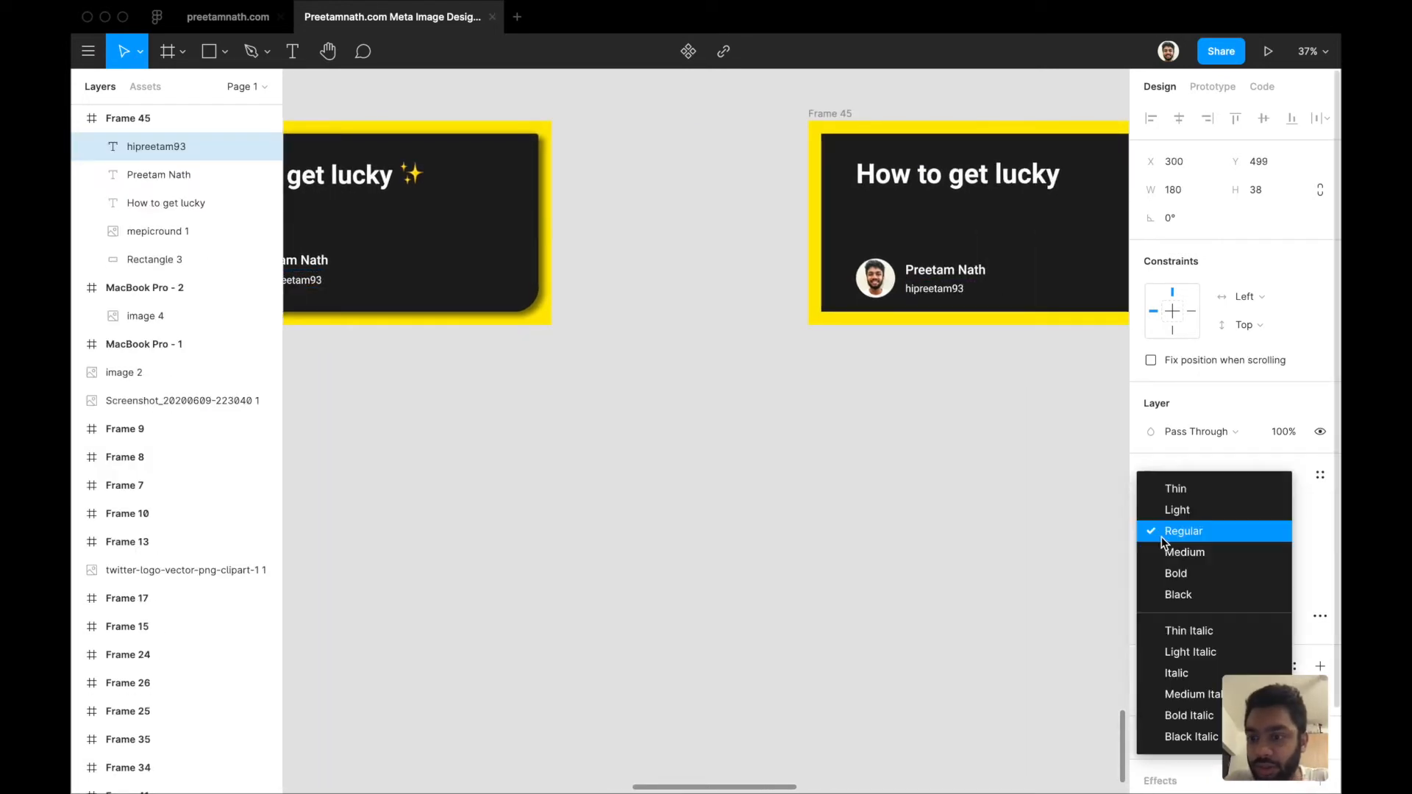
{"action": "left_click", "coordinate": [1209, 530]}
Locate the standalone Twitter logo image on the canvas, near the MacBook Pro frames, and select it for inspection
{"action": "scroll", "coordinate": [959, 323], "scroll_direction": "right", "scroll_amount": 2}
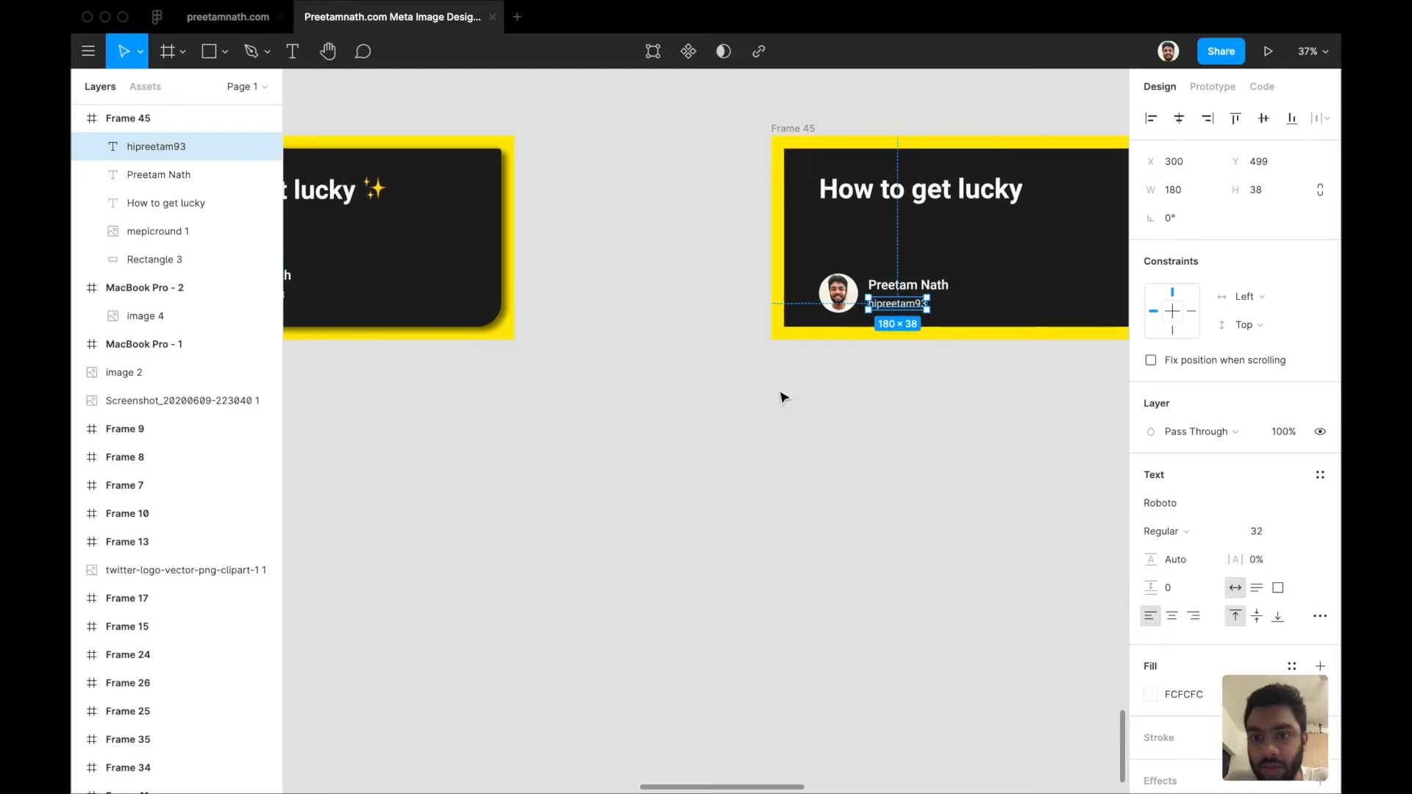
{"action": "scroll", "coordinate": [781, 398], "scroll_direction": "left", "scroll_amount": 3}
{"action": "scroll", "coordinate": [772, 400], "scroll_direction": "down", "scroll_amount": 3}
{"action": "scroll", "coordinate": [519, 335], "scroll_direction": "left", "scroll_amount": 5}
{"action": "scroll", "coordinate": [520, 336], "scroll_direction": "up", "scroll_amount": 4}
{"action": "scroll", "coordinate": [519, 336], "scroll_direction": "down", "scroll_amount": 3}
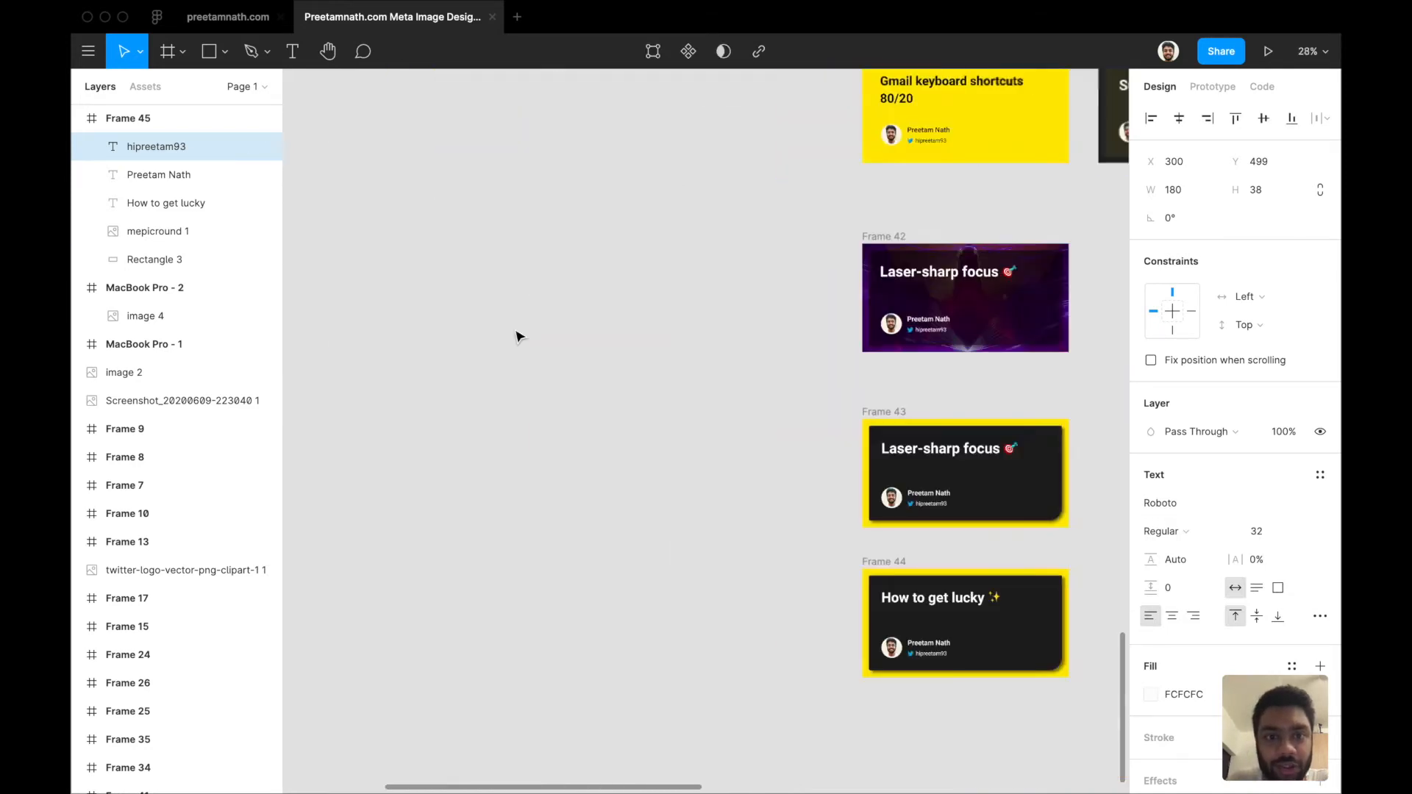
{"action": "scroll", "coordinate": [518, 337], "scroll_direction": "up", "scroll_amount": 10}
{"action": "scroll", "coordinate": [518, 337], "scroll_direction": "down", "scroll_amount": 3}
{"action": "scroll", "coordinate": [518, 337], "scroll_direction": "down", "scroll_amount": 3}
{"action": "scroll", "coordinate": [518, 337], "scroll_direction": "right", "scroll_amount": 2}
{"action": "scroll", "coordinate": [519, 337], "scroll_direction": "up", "scroll_amount": 1}
{"action": "left_click", "coordinate": [727, 140]}
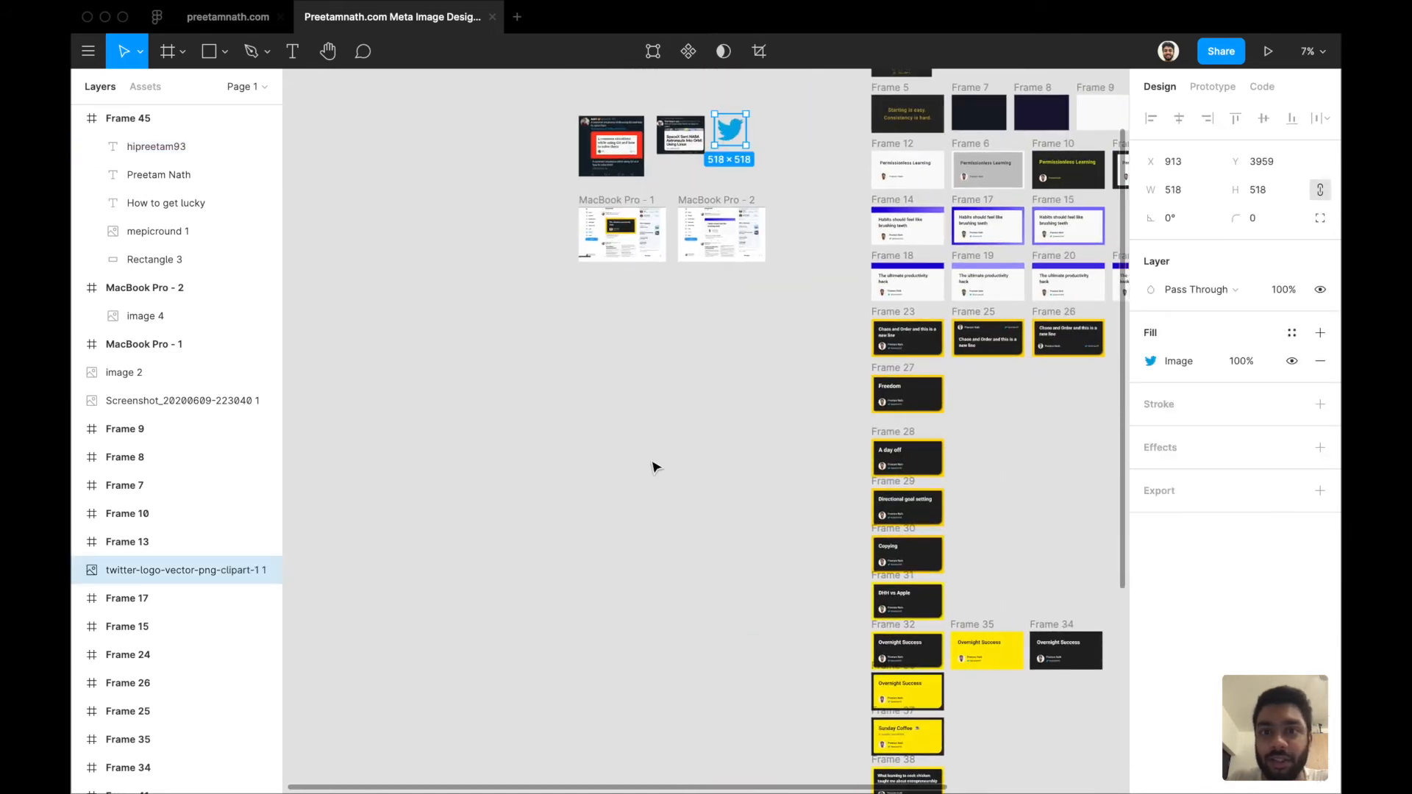
{"action": "scroll", "coordinate": [653, 467], "scroll_direction": "down", "scroll_amount": 5}
{"action": "scroll", "coordinate": [653, 467], "scroll_direction": "up", "scroll_amount": 5}
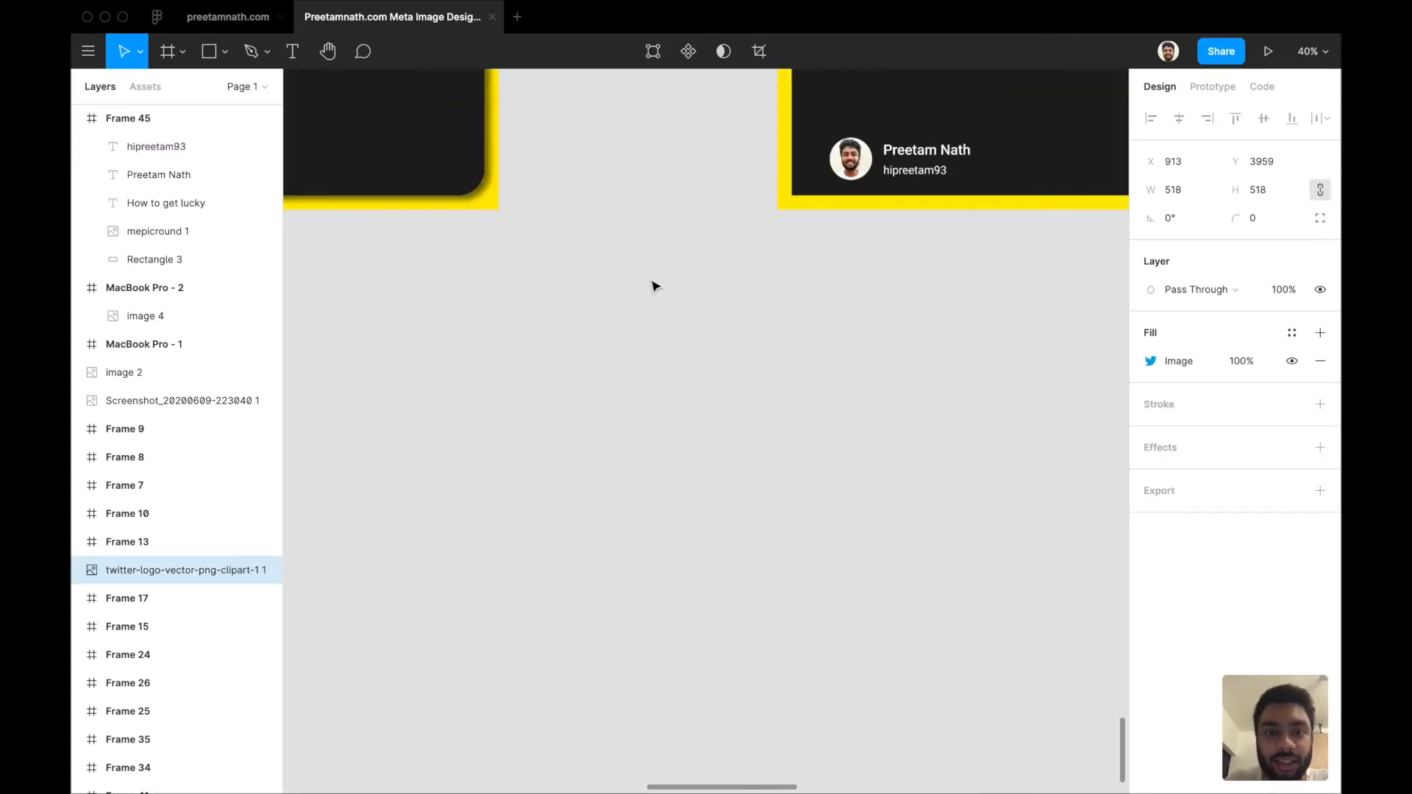
Copy the small 36 × 36 Twitter logo beside the handle in Frame 44
{"action": "scroll", "coordinate": [652, 281], "scroll_direction": "up", "scroll_amount": 3}
{"action": "scroll", "coordinate": [652, 280], "scroll_direction": "left", "scroll_amount": 2}
{"action": "left_click", "coordinate": [354, 374]}
{"action": "left_click", "coordinate": [353, 366], "text": "super"}
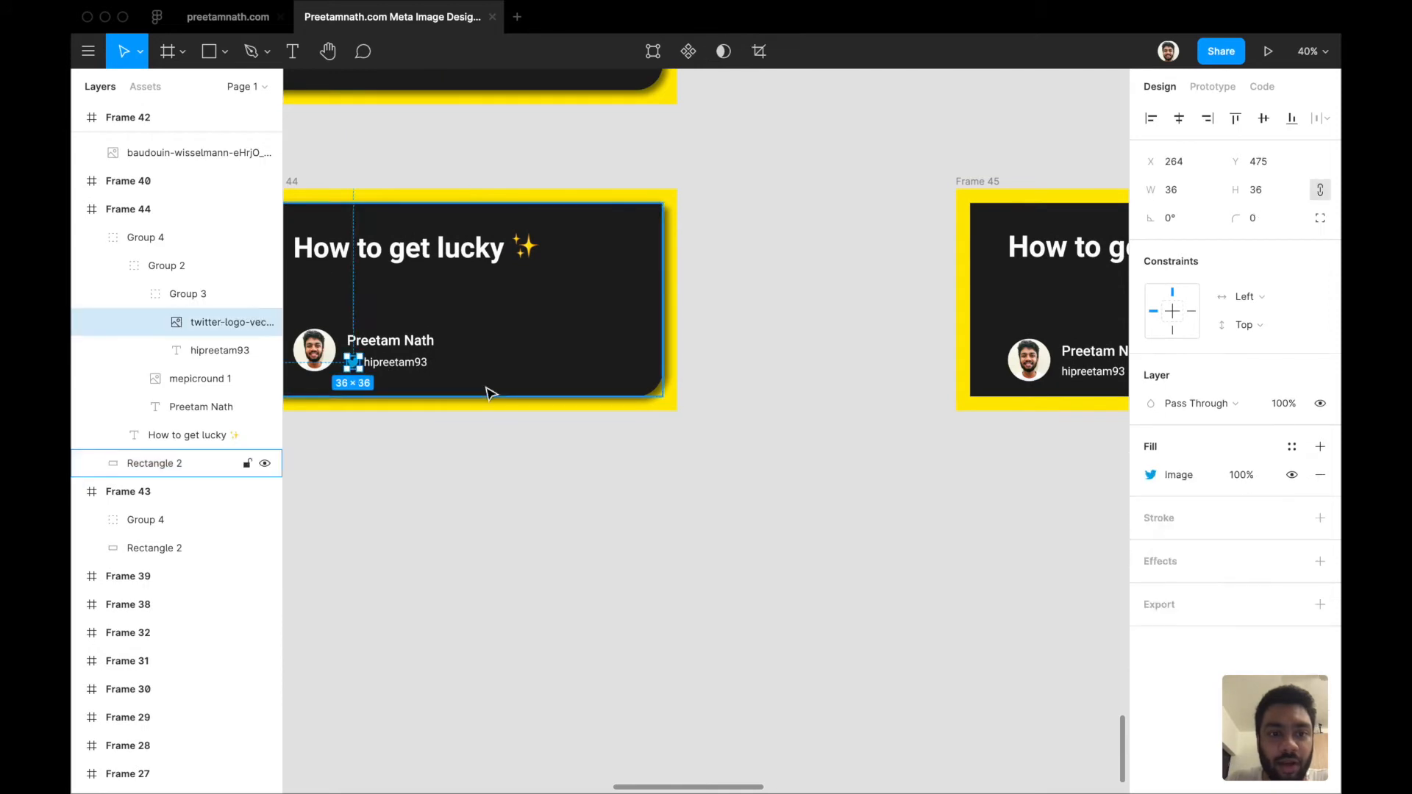
Move the author name and Twitter handle in Frame 45 together to the right, to X 330
{"action": "scroll", "coordinate": [490, 394], "scroll_direction": "up", "scroll_amount": 1}
{"action": "scroll", "coordinate": [662, 391], "scroll_direction": "right", "scroll_amount": 3}
{"action": "scroll", "coordinate": [662, 391], "scroll_direction": "down", "scroll_amount": 1}
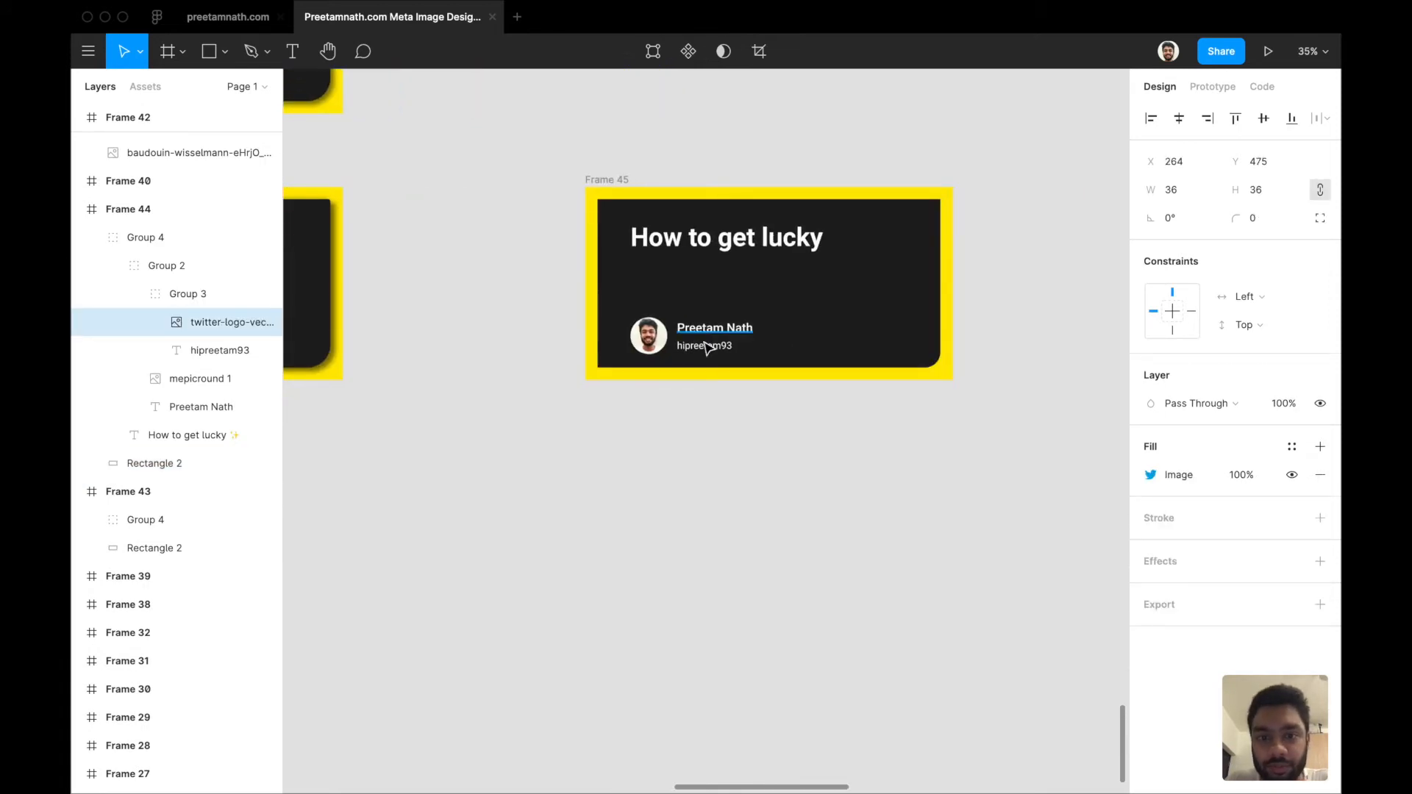
{"action": "left_click", "coordinate": [707, 349]}
{"action": "left_click", "coordinate": [702, 333], "text": "shift"}
{"action": "key", "text": "shift+Right"}
{"action": "key", "text": "shift+Right"}
{"action": "key", "text": "shift+Right"}
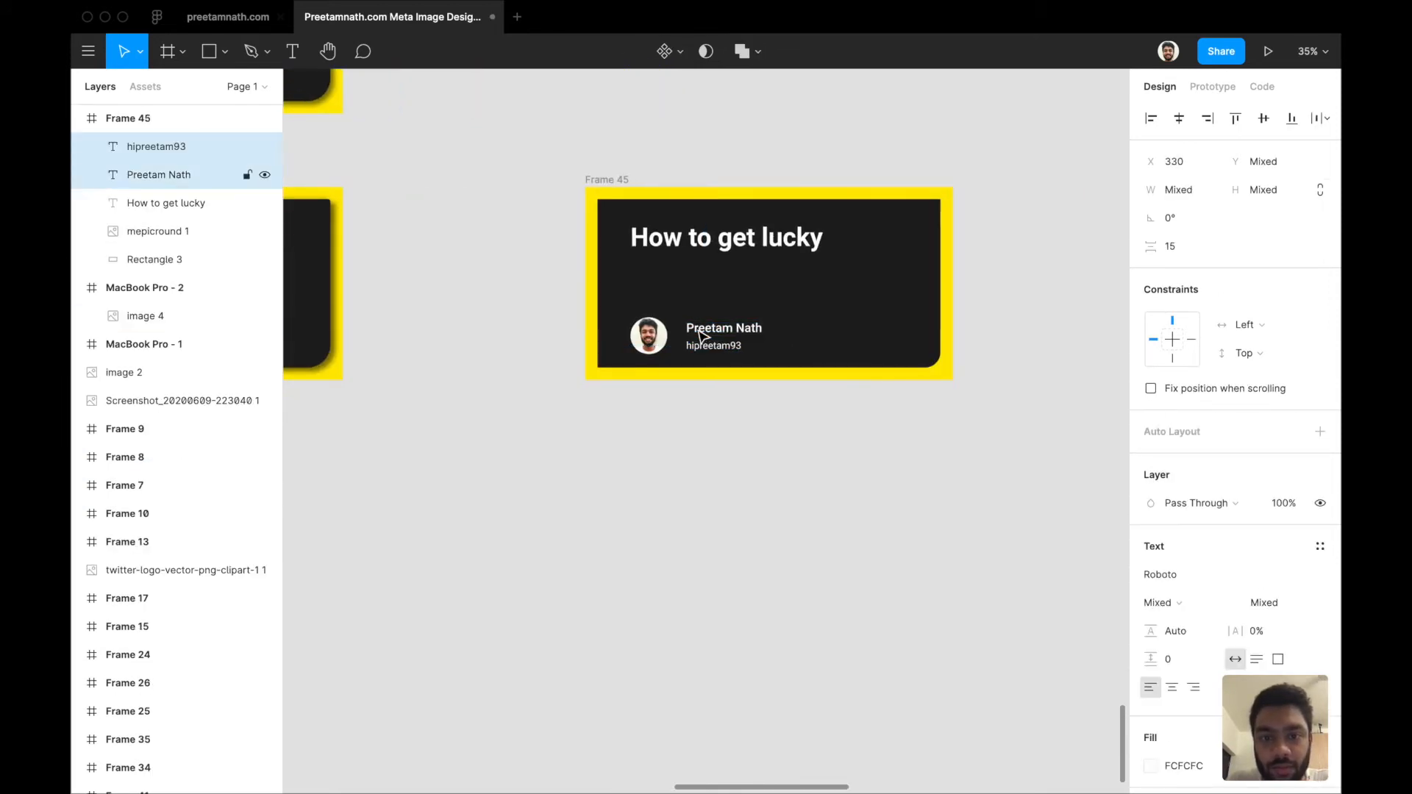
Paste the Twitter logo into Frame 45 at X 288, Y 500 and shift the handle right, leaving a 20 px gap beside the logo
{"action": "key", "text": "super+v"}
{"action": "scroll", "coordinate": [676, 346], "scroll_direction": "up", "scroll_amount": 5}
{"action": "left_click_drag", "start_coordinate": [938, 184], "coordinate": [675, 359]}
{"action": "scroll", "coordinate": [674, 359], "scroll_direction": "down", "scroll_amount": 5}
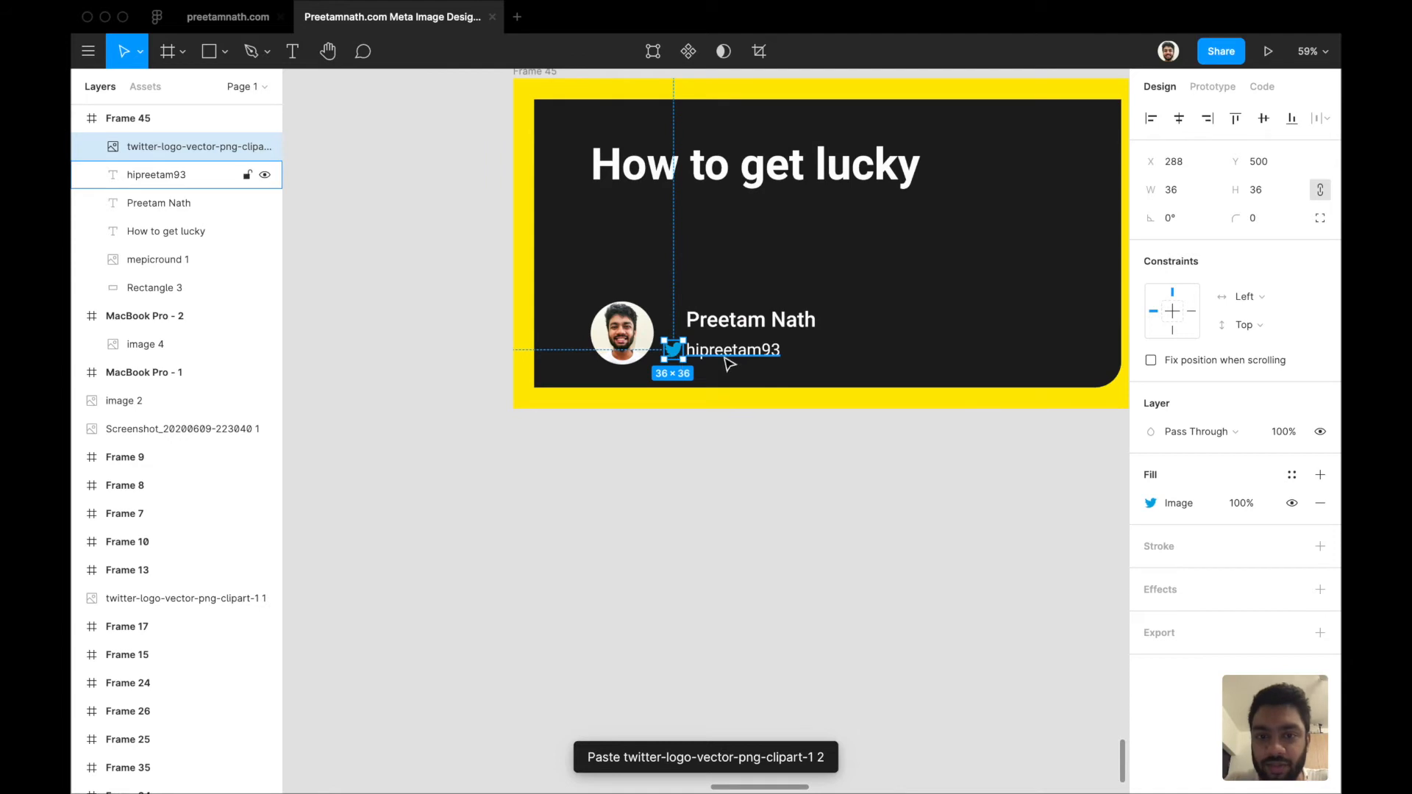
{"action": "left_click_drag", "start_coordinate": [715, 353], "coordinate": [723, 353]}
Check the margins of the heading and the author group inside the dark rectangle of Frame 44
{"action": "left_click", "coordinate": [627, 158]}
{"action": "scroll", "coordinate": [665, 134], "scroll_direction": "down", "scroll_amount": 3}
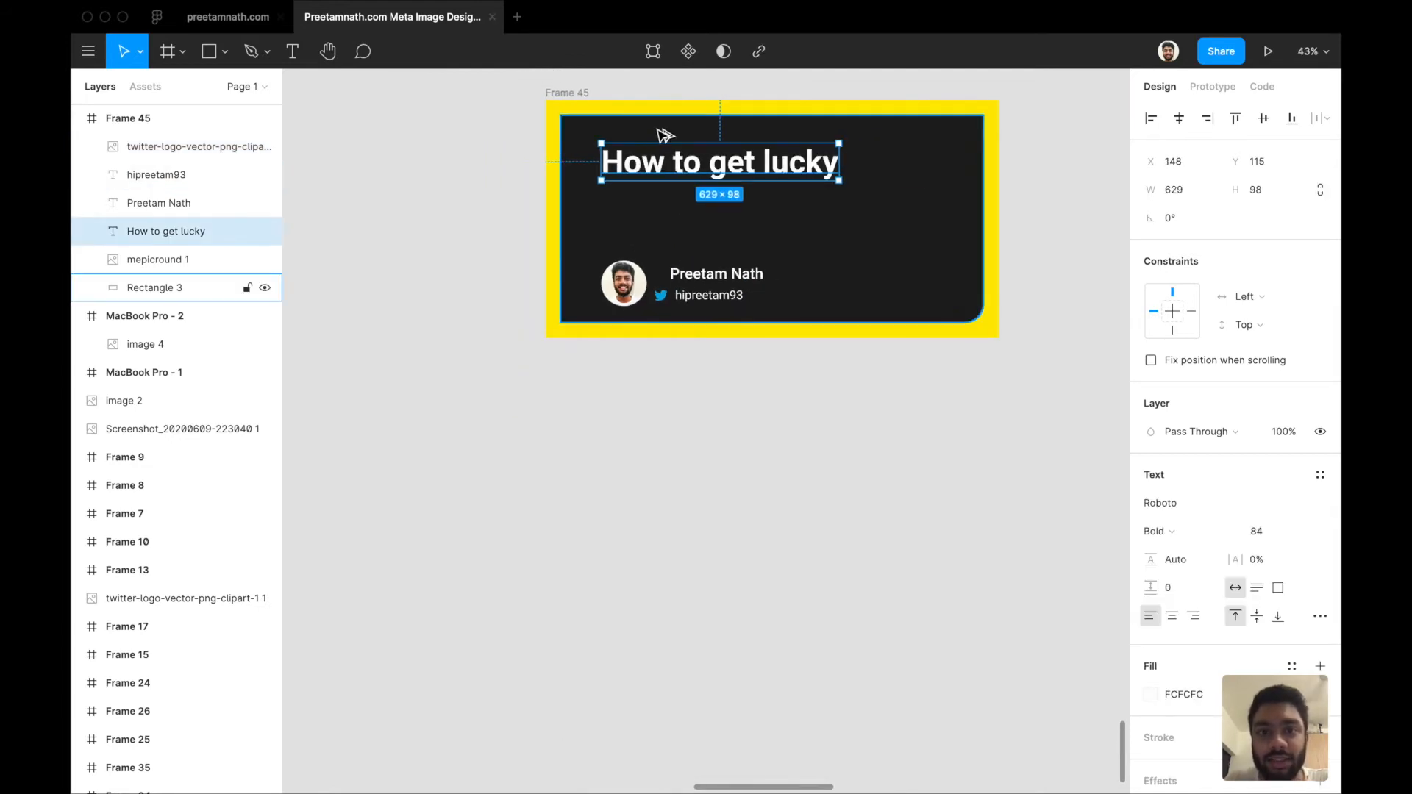
{"action": "scroll", "coordinate": [665, 134], "scroll_direction": "left", "scroll_amount": 10}
{"action": "scroll", "coordinate": [659, 136], "scroll_direction": "down", "scroll_amount": 3}
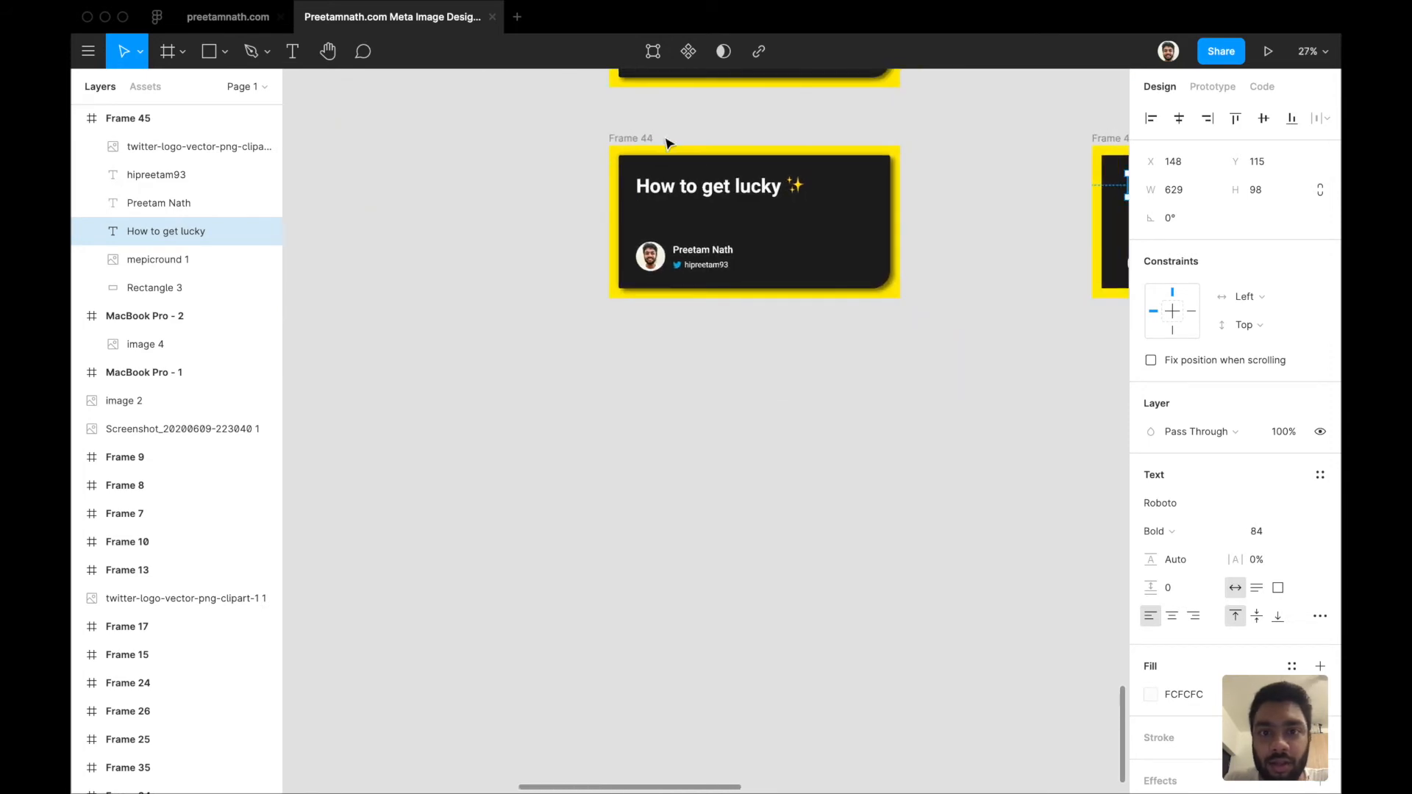
{"action": "key", "text": "Escape"}
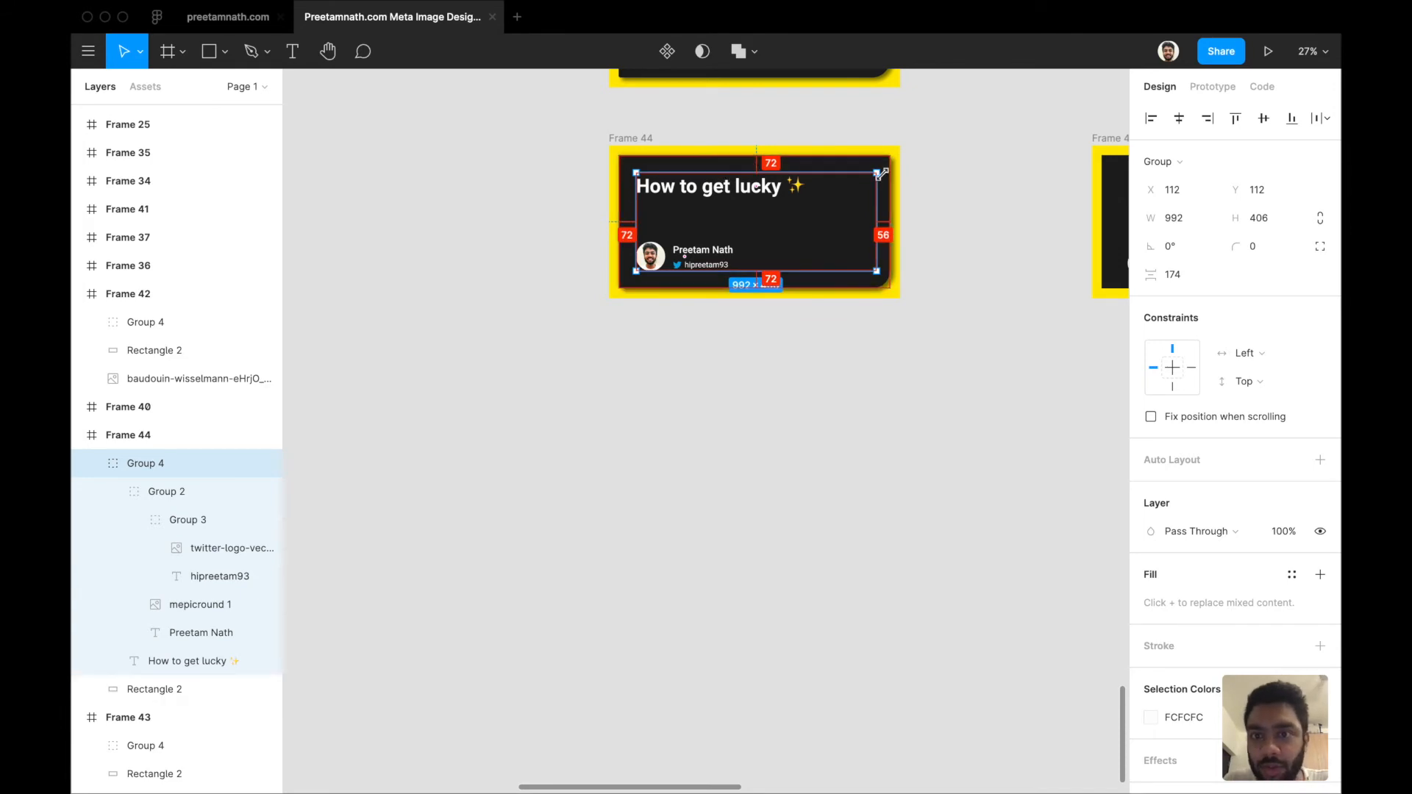
{"action": "double_click", "coordinate": [751, 193]}
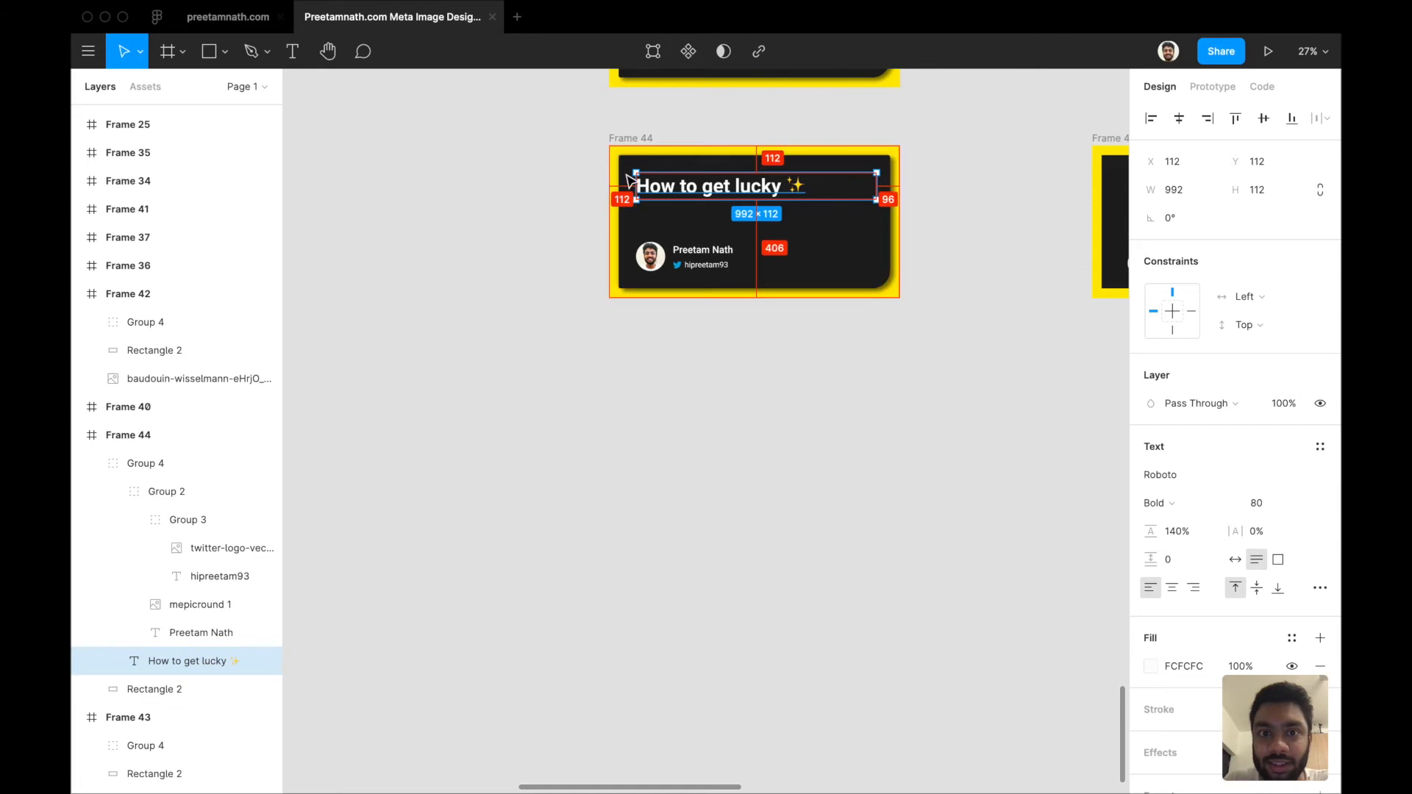
{"action": "left_click", "coordinate": [682, 264]}
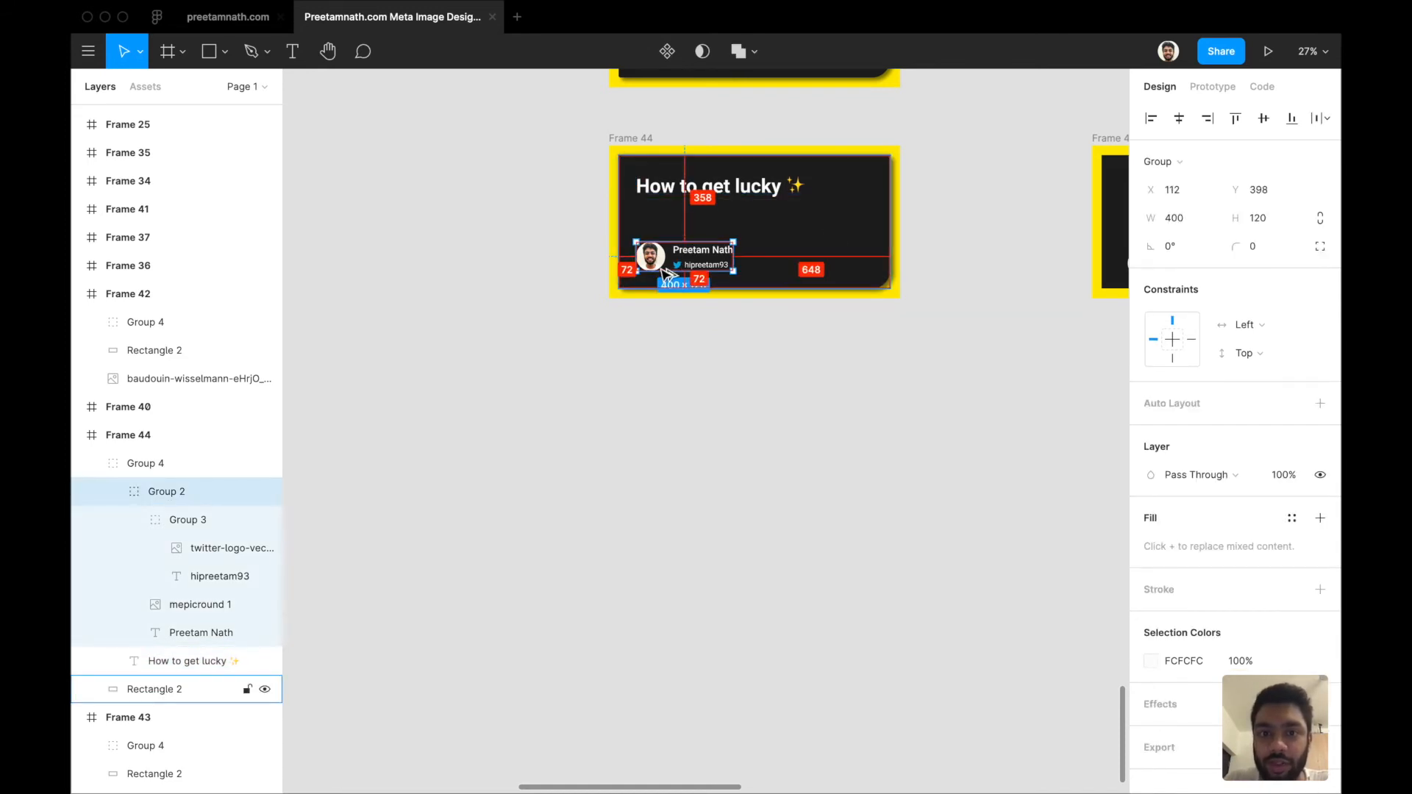
Move the "How to get lucky" heading in Frame 45 to X 112, Y 112, giving 72 px top and left margins inside the rectangle
{"action": "scroll", "coordinate": [829, 236], "scroll_direction": "right", "scroll_amount": 5}
{"action": "left_click", "coordinate": [877, 197]}
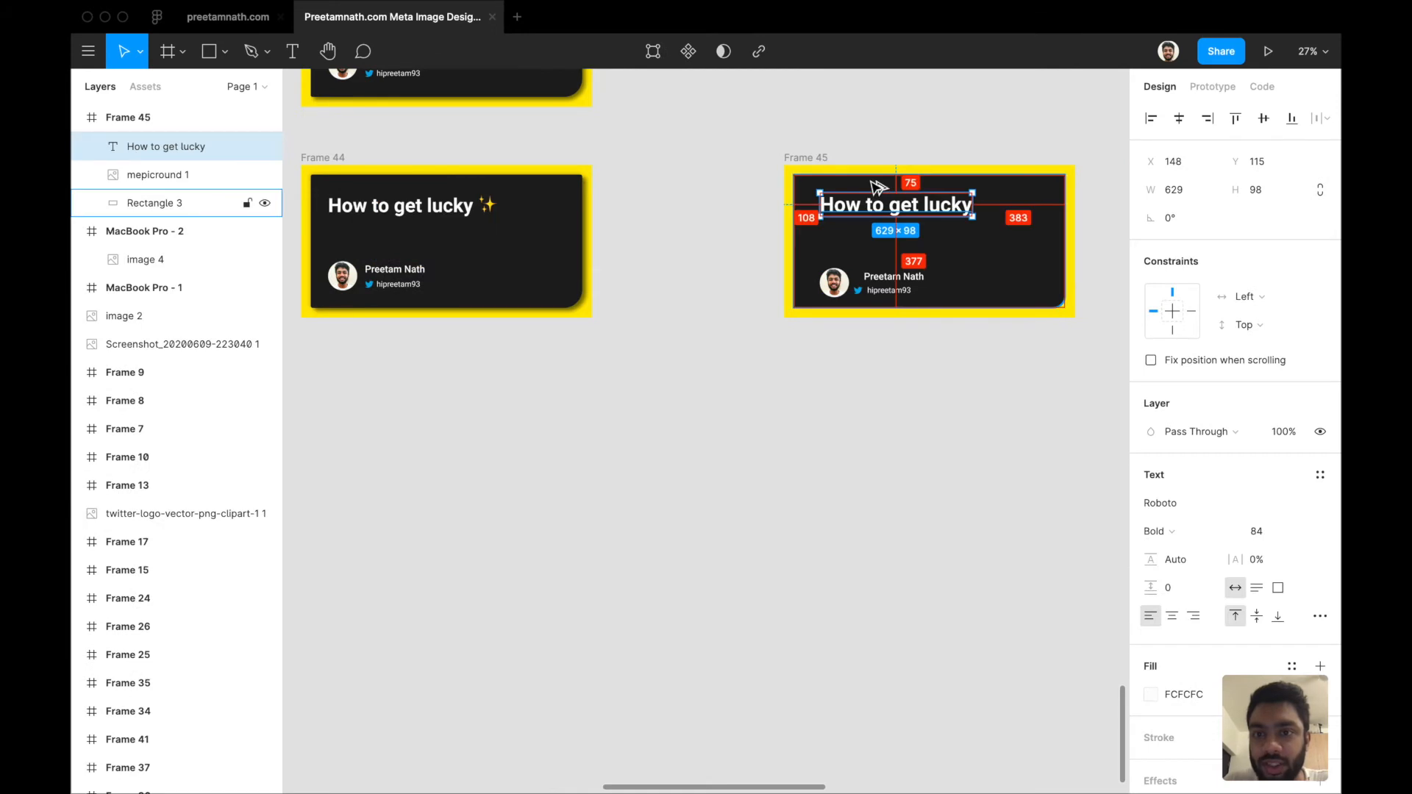
{"action": "key", "text": "Up"}
{"action": "key", "text": "Up"}
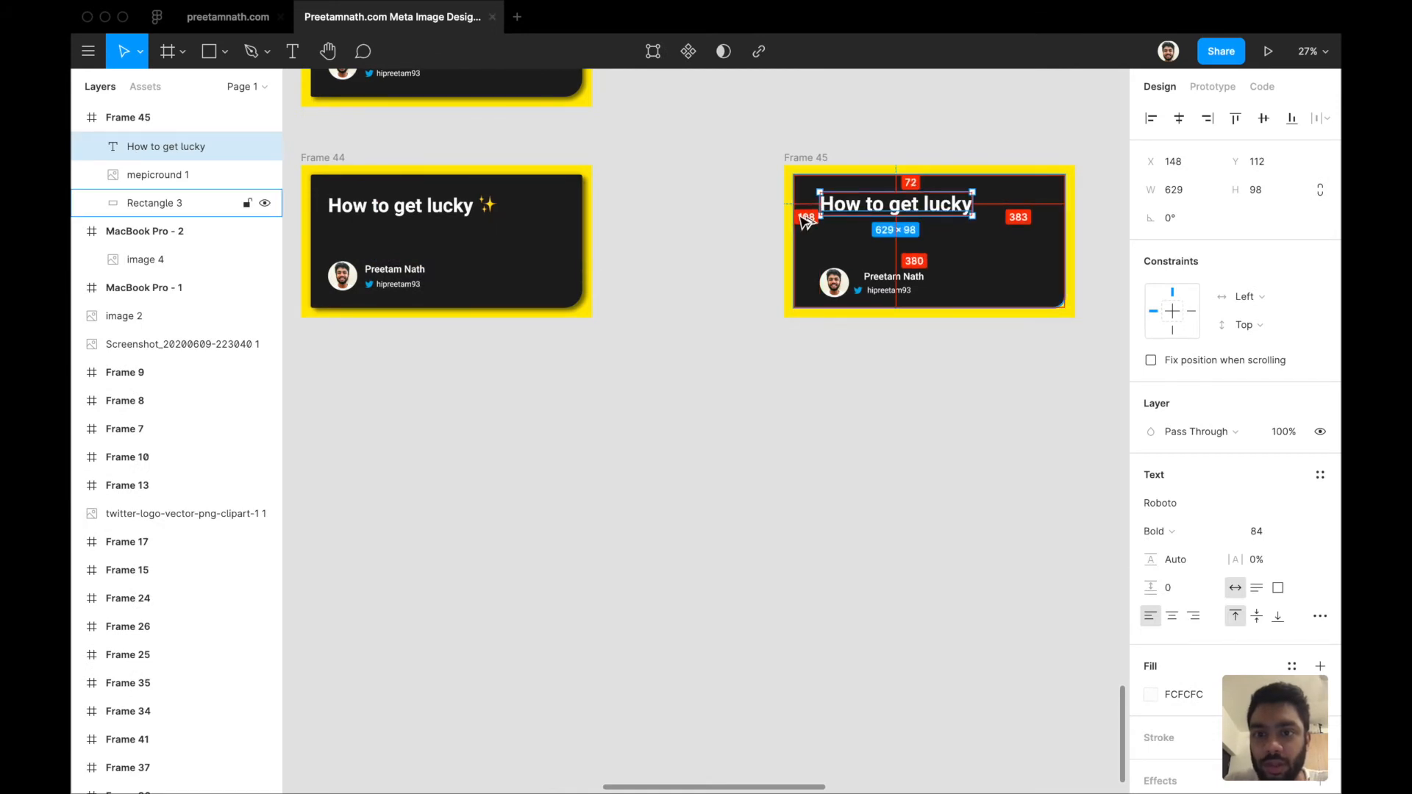
{"action": "key", "text": "shift+Left"}
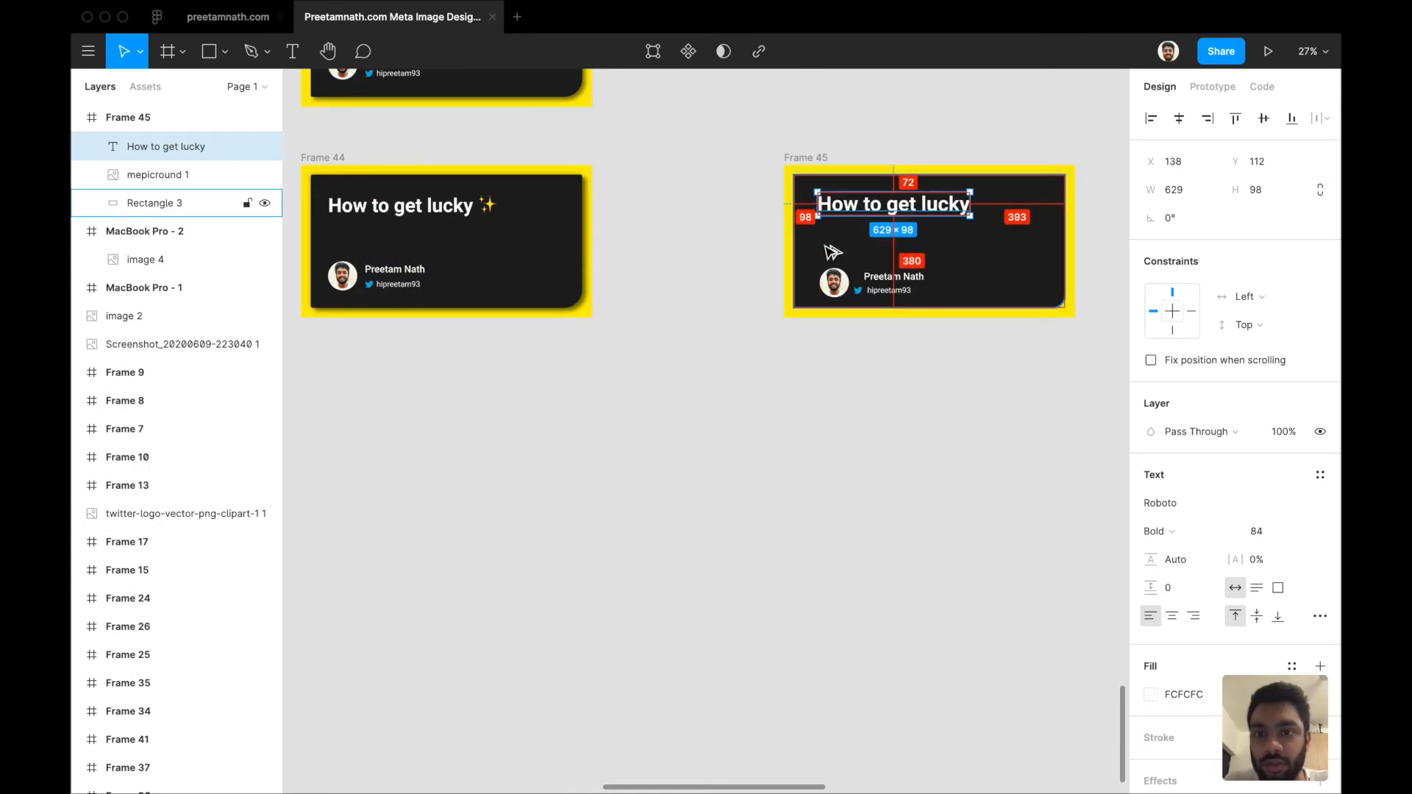
{"action": "key", "text": "shift+Left"}
{"action": "key", "text": "alt+shift+Left"}
{"action": "key", "text": "alt+shift+Left"}
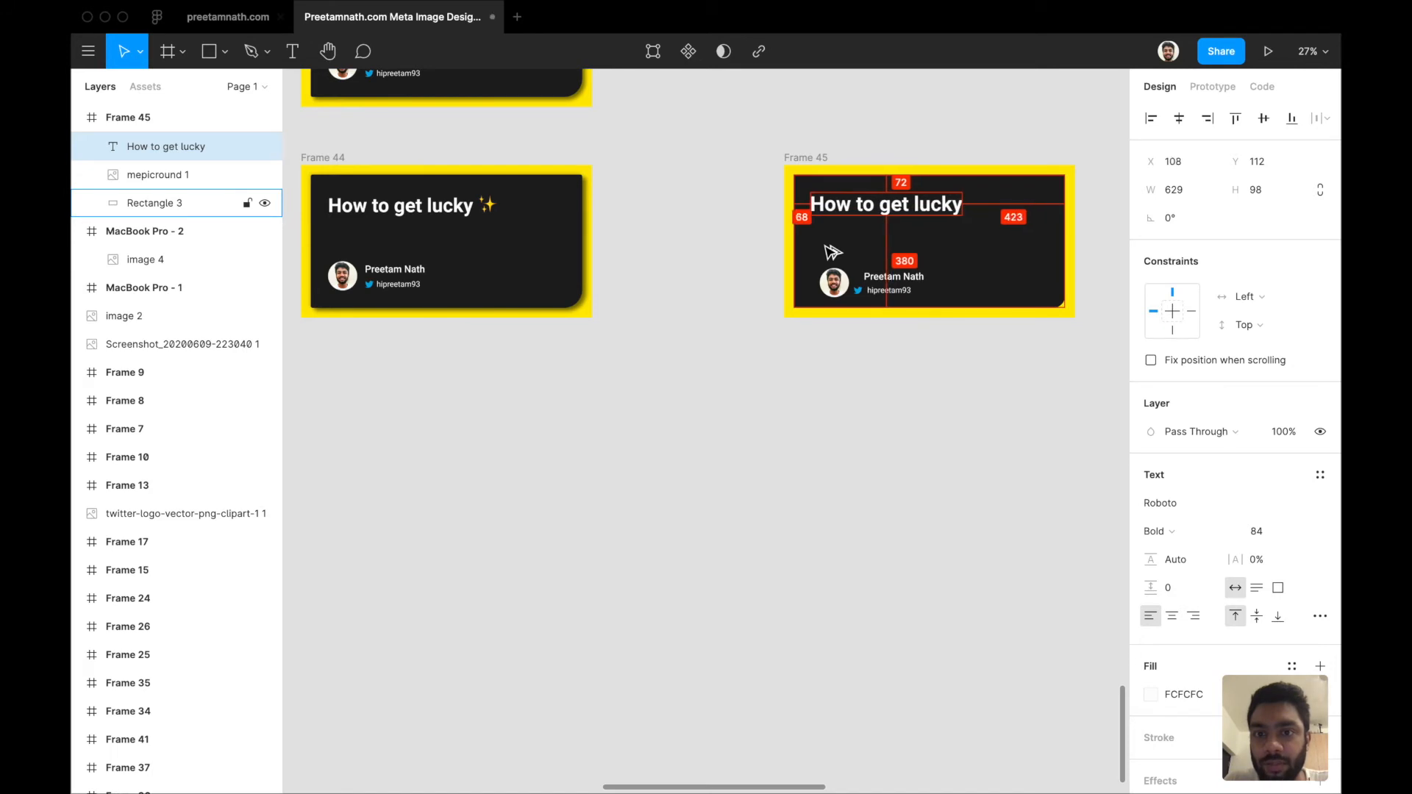
{"action": "key", "text": "alt+Right"}
{"action": "key", "text": "alt+Right"}
{"action": "key", "text": "alt+Right"}
{"action": "key", "text": "alt+Right"}
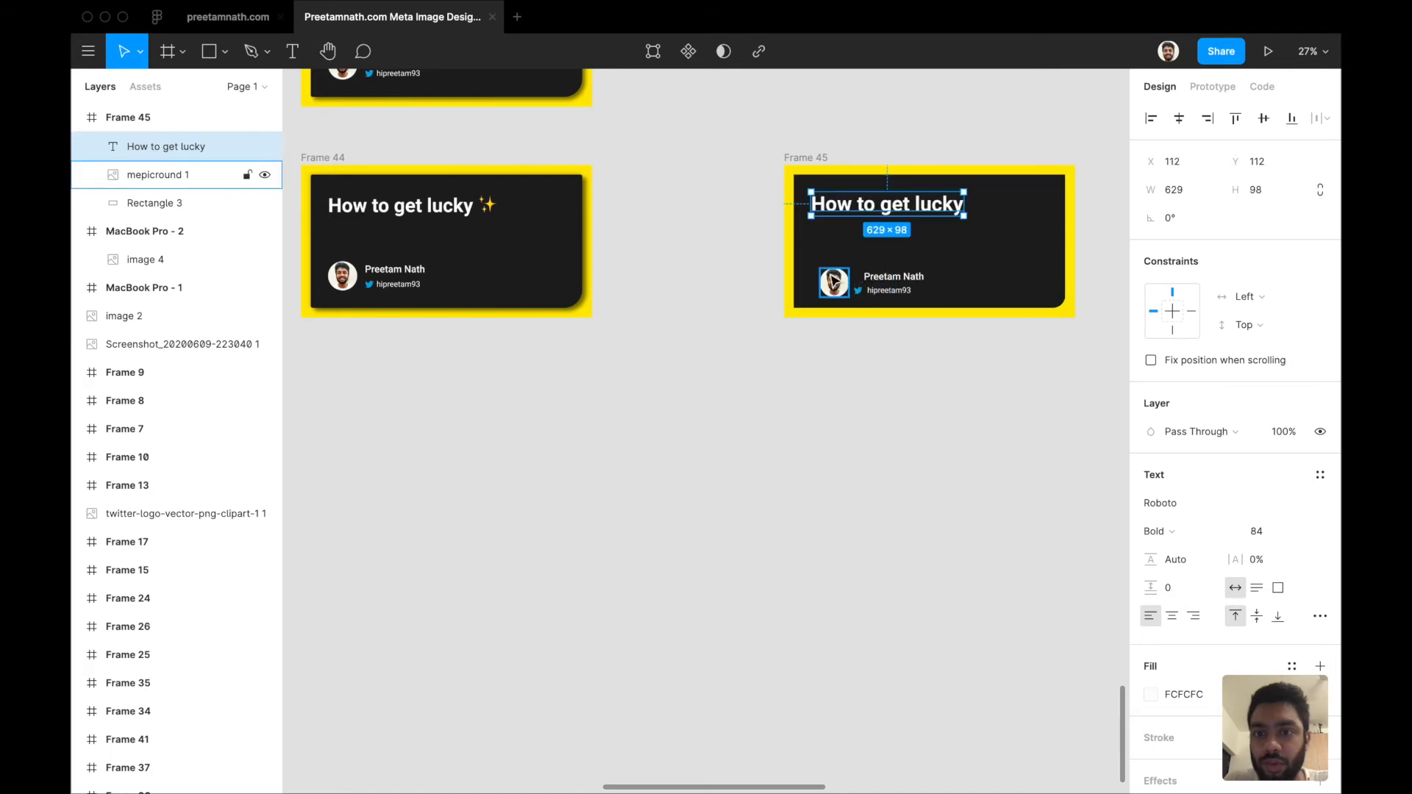
Move the profile picture, author name, Twitter logo and handle left together to a 72 px margin, aligned with the heading's left edge
{"action": "left_click", "coordinate": [834, 282]}
{"action": "left_click", "coordinate": [891, 290], "text": "shift"}
{"action": "scroll", "coordinate": [889, 294], "scroll_direction": "up", "scroll_amount": 3}
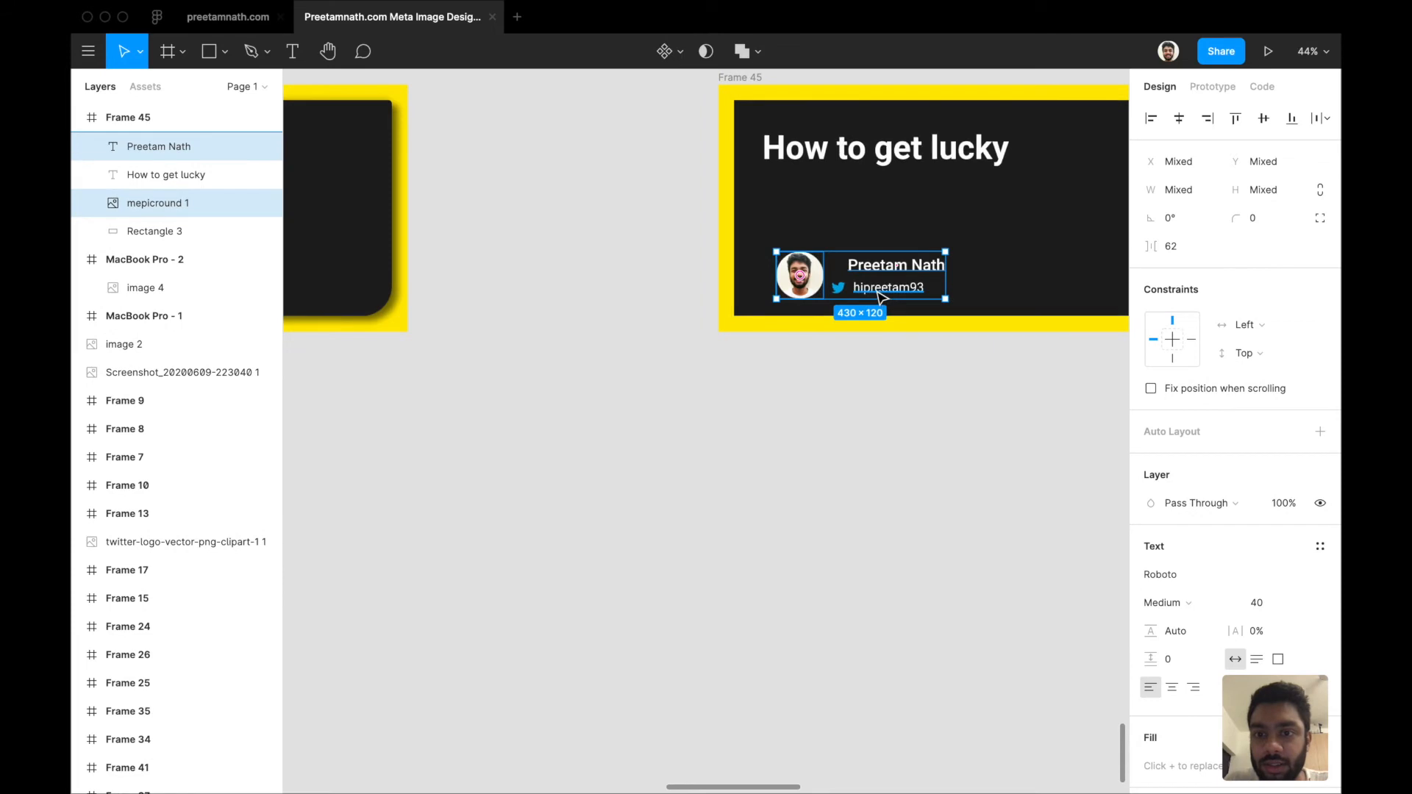
{"action": "left_click", "coordinate": [888, 288], "text": "shift"}
{"action": "left_click", "coordinate": [838, 288], "text": "shift"}
{"action": "key", "text": "shift+Left"}
{"action": "key", "text": "shift+Left"}
{"action": "key", "text": "shift+Left"}
{"action": "key", "text": "shift+Left"}
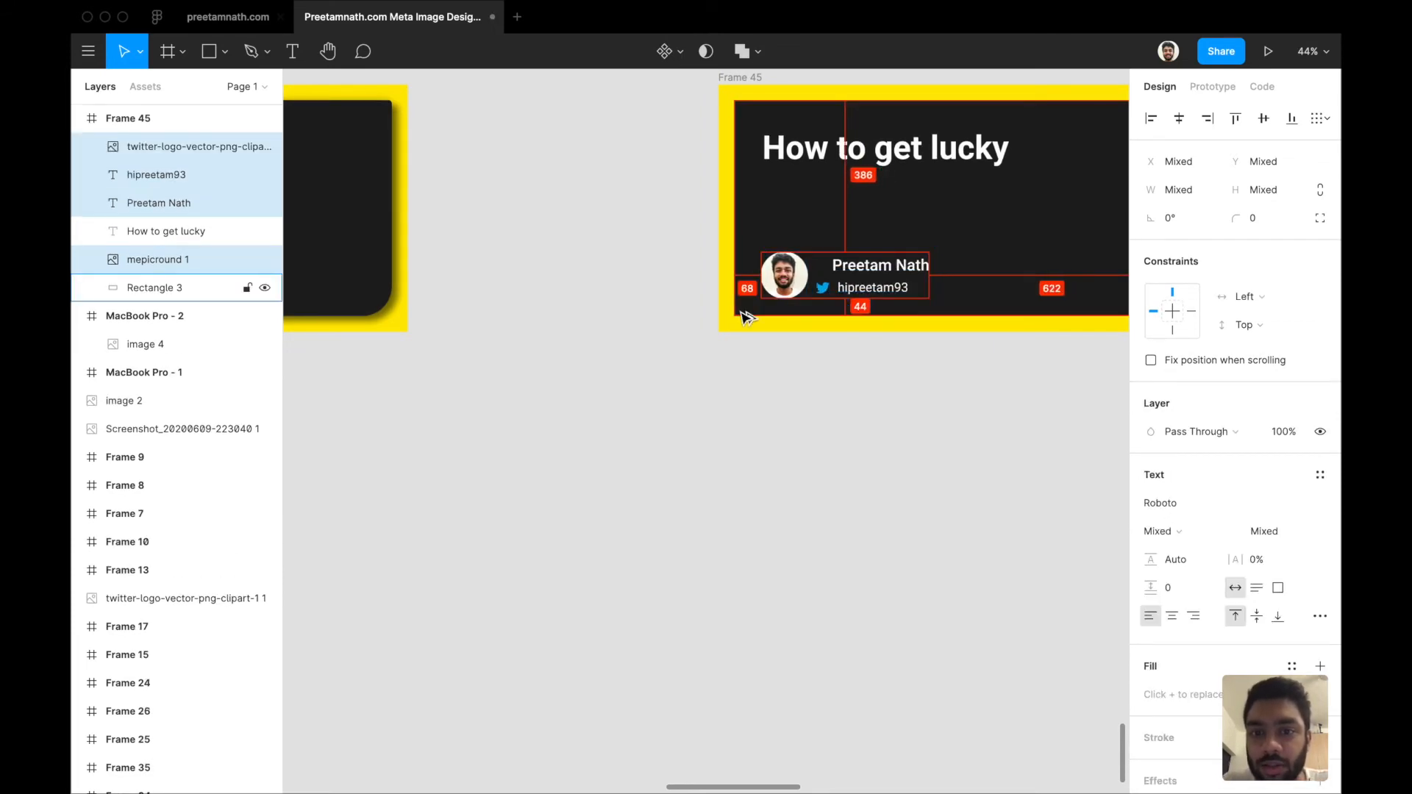
{"action": "key", "text": "shift+Right"}
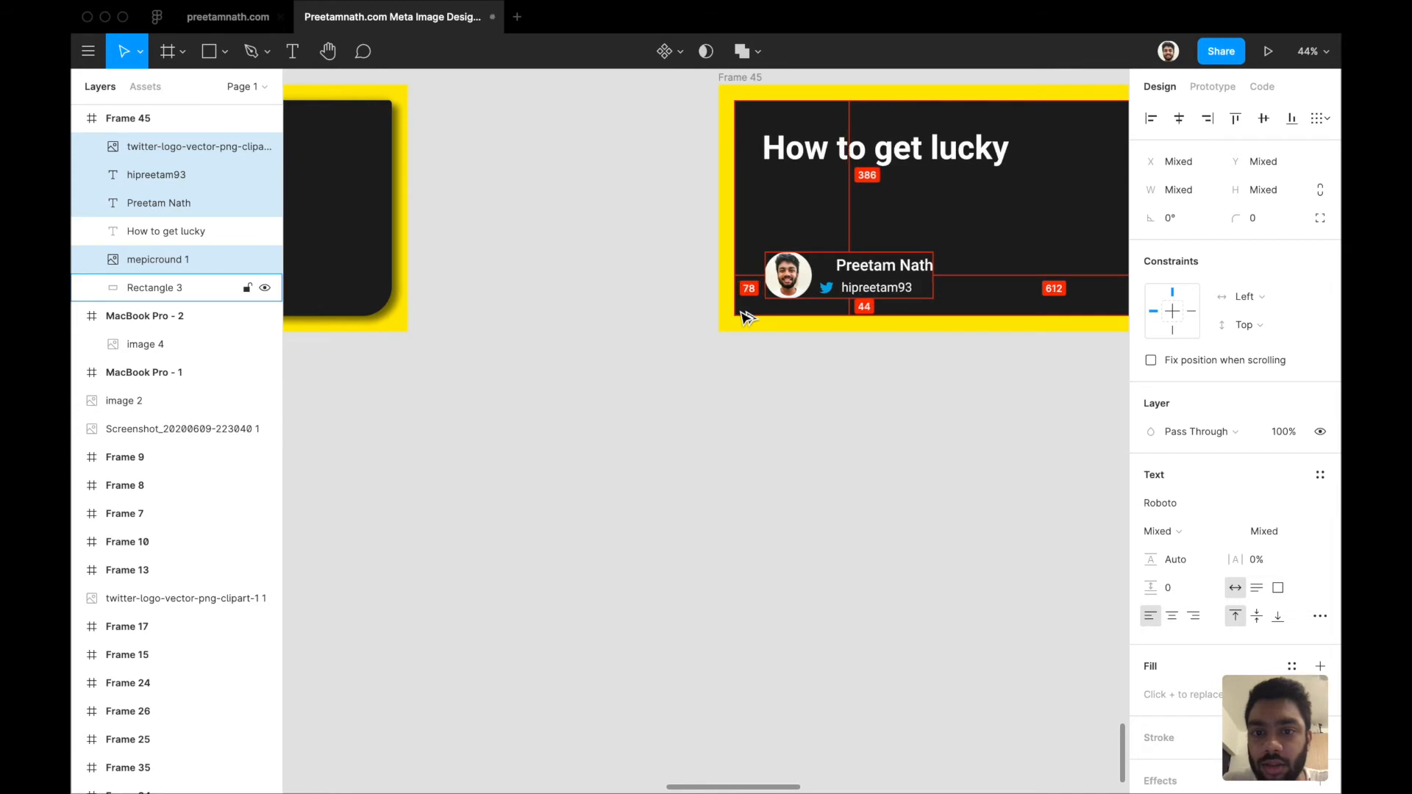
{"action": "key", "text": "Left"}
{"action": "key", "text": "Left"}
{"action": "key", "text": "Left"}
{"action": "key", "text": "Left"}
{"action": "key", "text": "Left"}
{"action": "key", "text": "Left"}
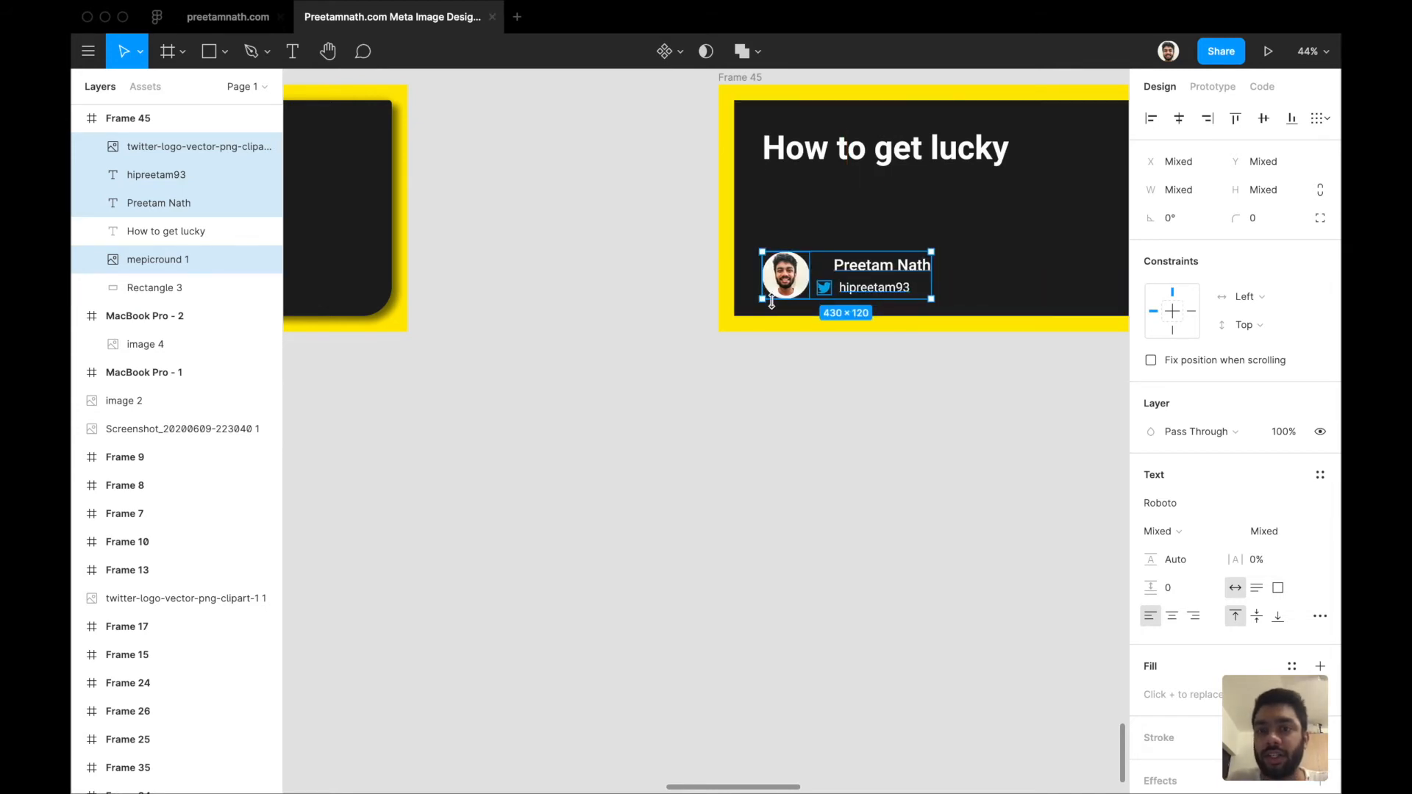
Move the profile picture, author name, Twitter logo and handle up together to 72 px above the dark rectangle's bottom edge
{"action": "left_click", "coordinate": [806, 147]}
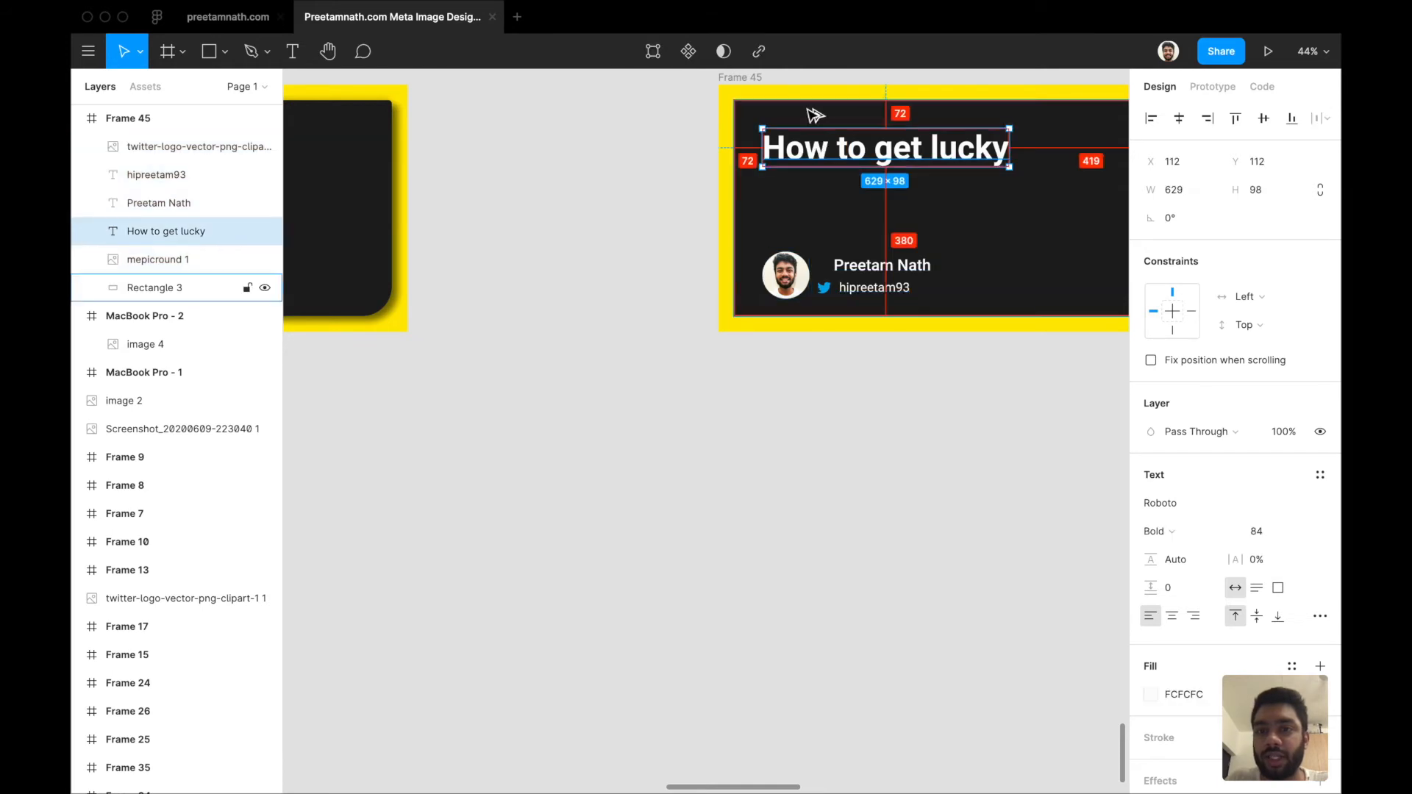
{"action": "left_click", "coordinate": [804, 283]}
{"action": "left_click", "coordinate": [866, 286], "text": "shift"}
{"action": "left_click", "coordinate": [824, 288], "text": "shift"}
{"action": "left_click", "coordinate": [882, 264], "text": "shift"}
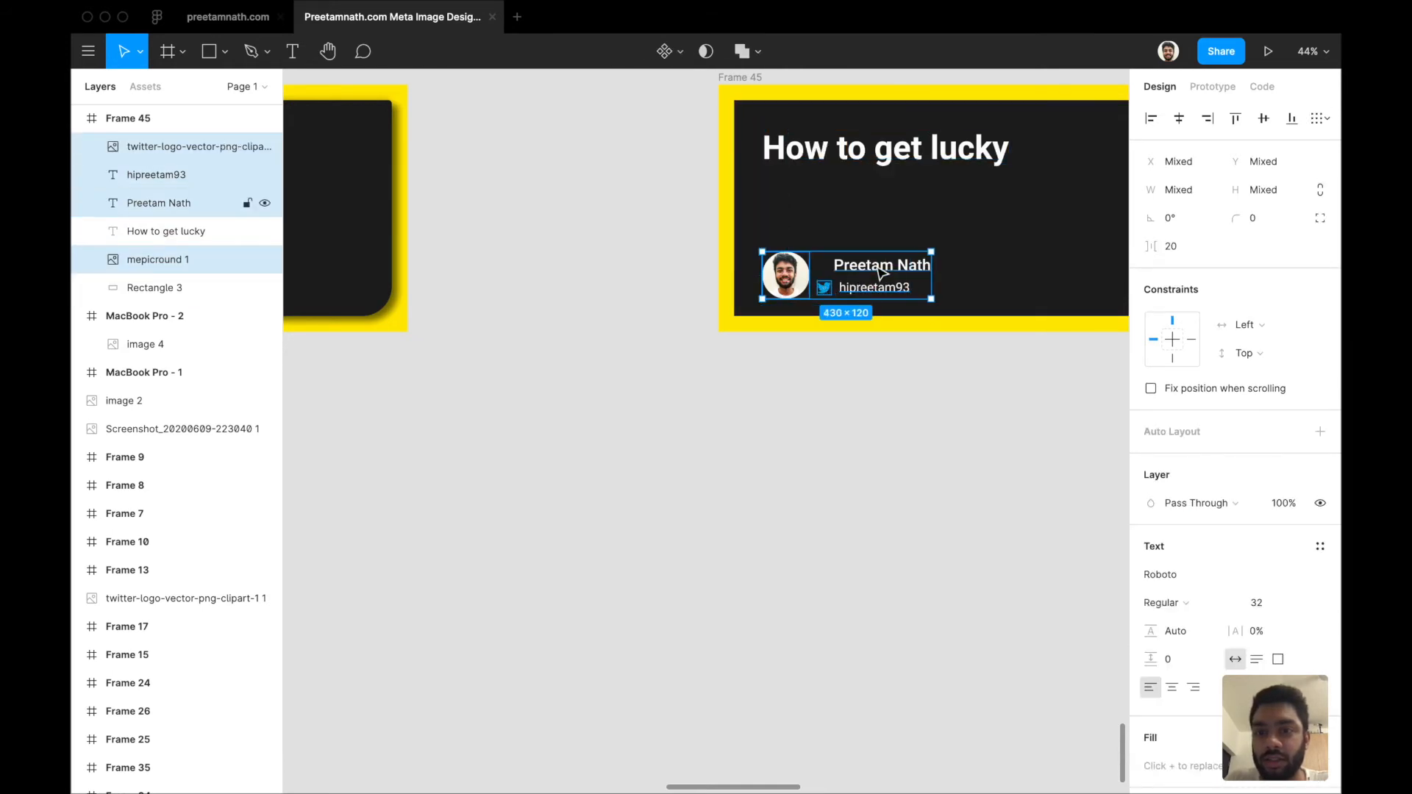
{"action": "key", "text": "shift+Up"}
{"action": "key", "text": "shift+Up"}
{"action": "key", "text": "shift+Up"}
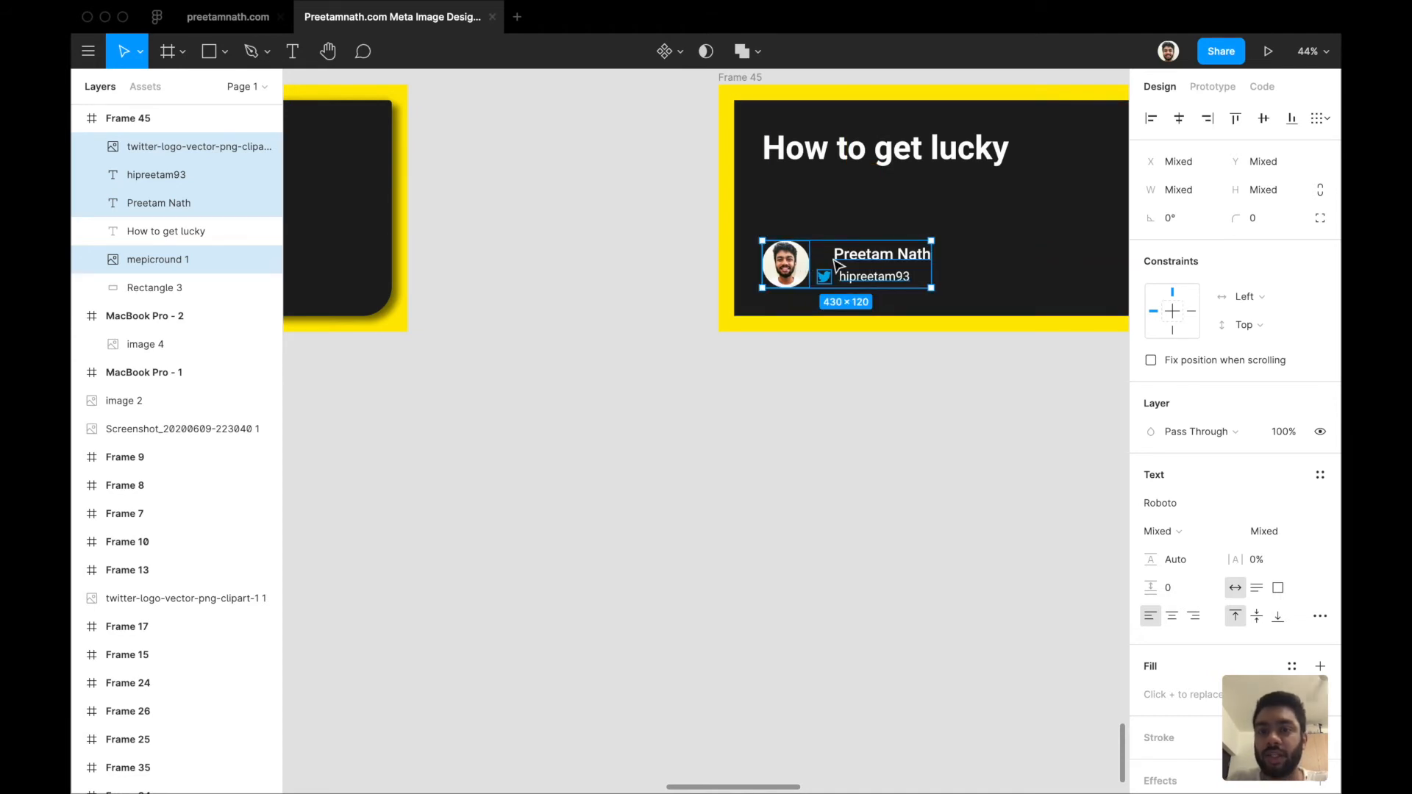
Widen the gap between the author name and handle: raise the name to Y 399 and lower the logo and handle, the handle to Y 480
{"action": "left_click", "coordinate": [883, 265]}
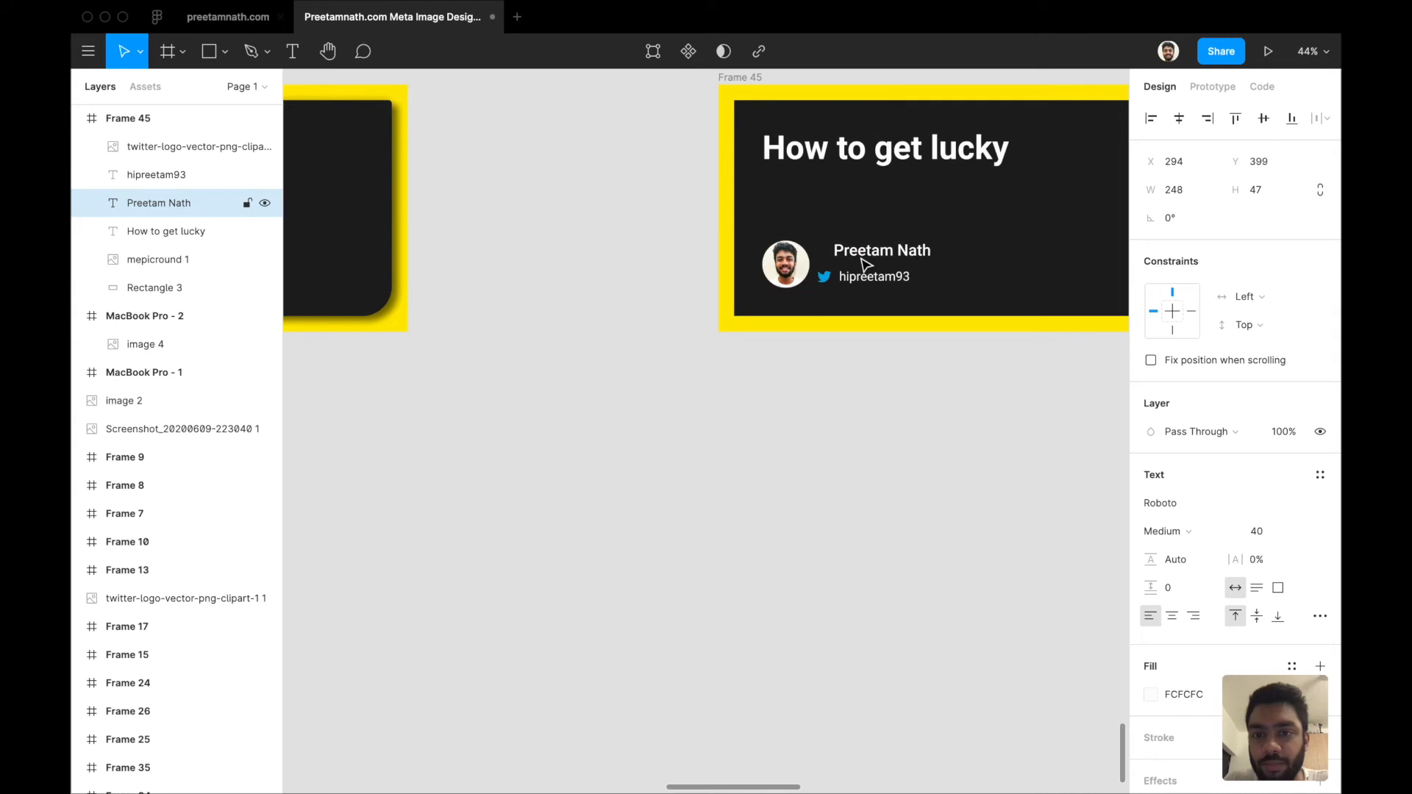
{"action": "left_click", "coordinate": [853, 277]}
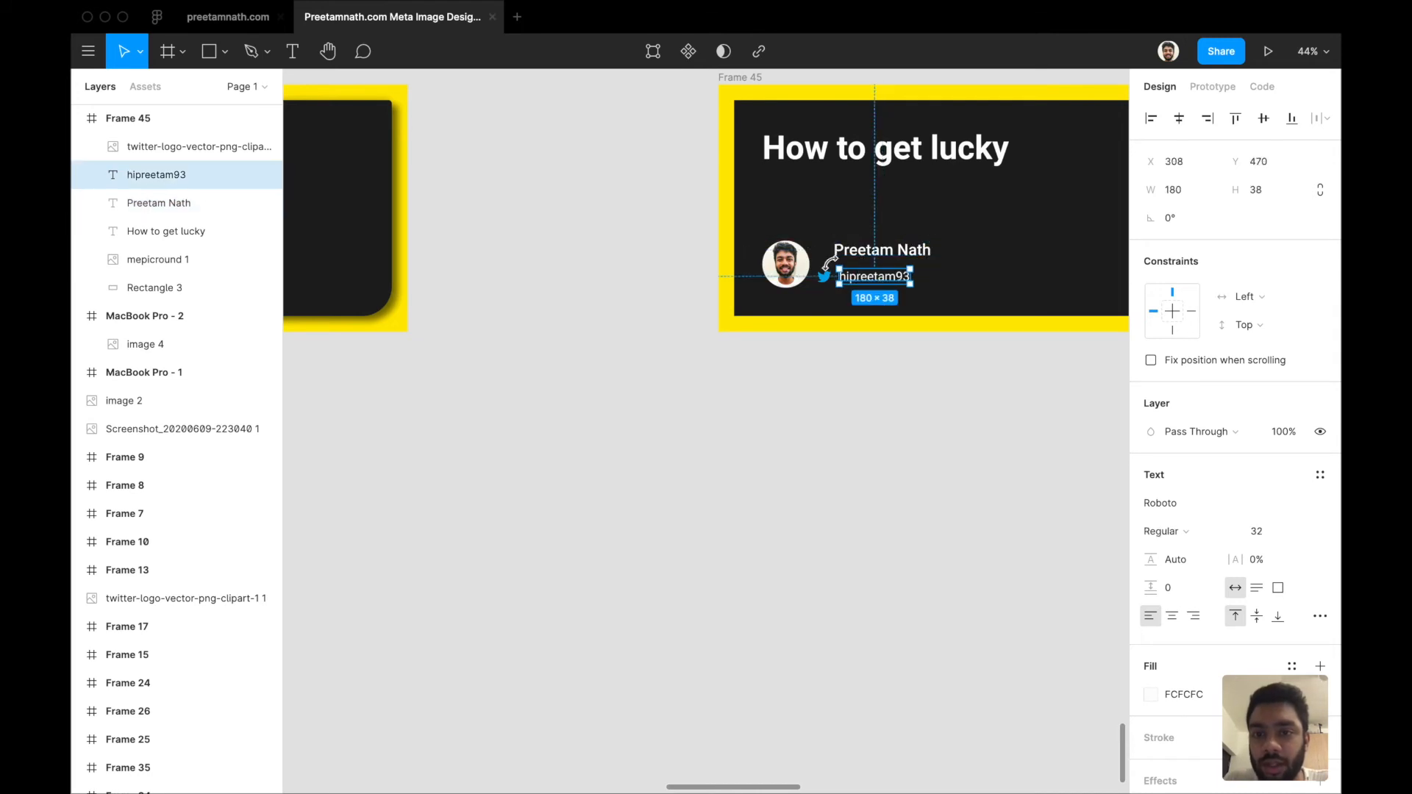
{"action": "left_click", "coordinate": [825, 278], "text": "shift"}
{"action": "left_click_drag", "start_coordinate": [825, 278], "coordinate": [826, 281]}
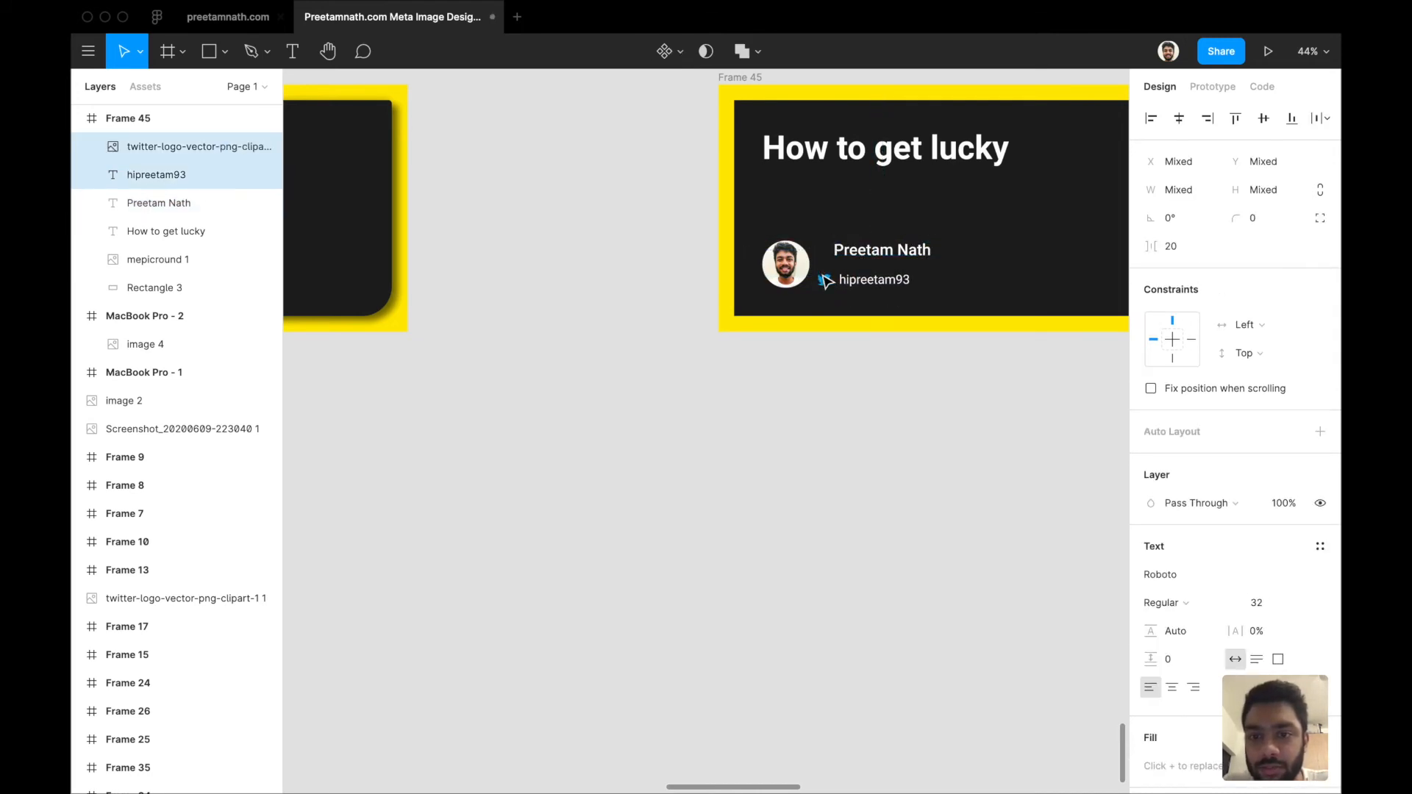
Move the author name left to X 252, Y 398, directly above the Twitter logo
{"action": "left_click", "coordinate": [882, 250]}
{"action": "left_click_drag", "start_coordinate": [883, 250], "coordinate": [875, 250]}
{"action": "key", "text": "shift+Left"}
{"action": "key", "text": "shift+Left"}
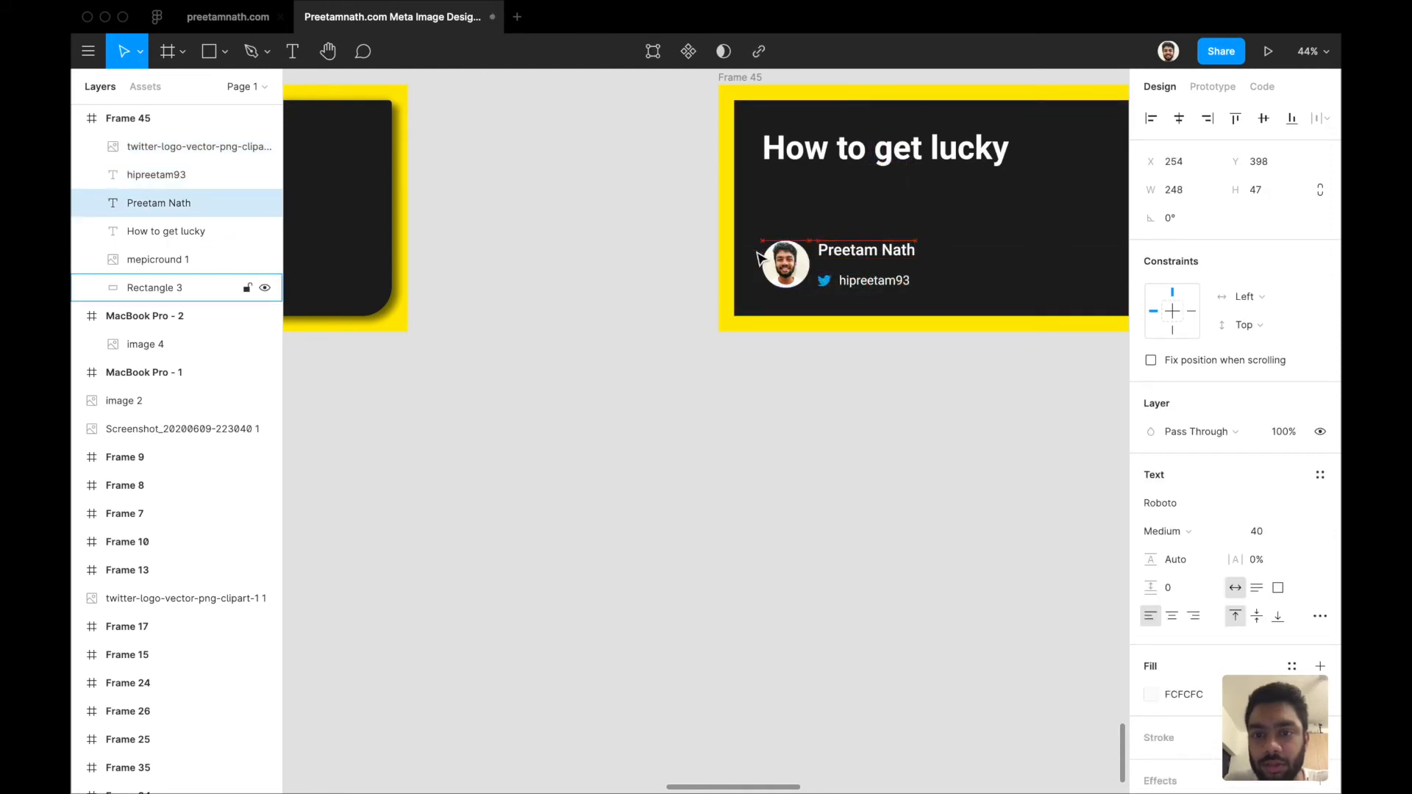
{"action": "key", "text": "Left"}
{"action": "key", "text": "Left"}
{"action": "key", "text": "Left"}
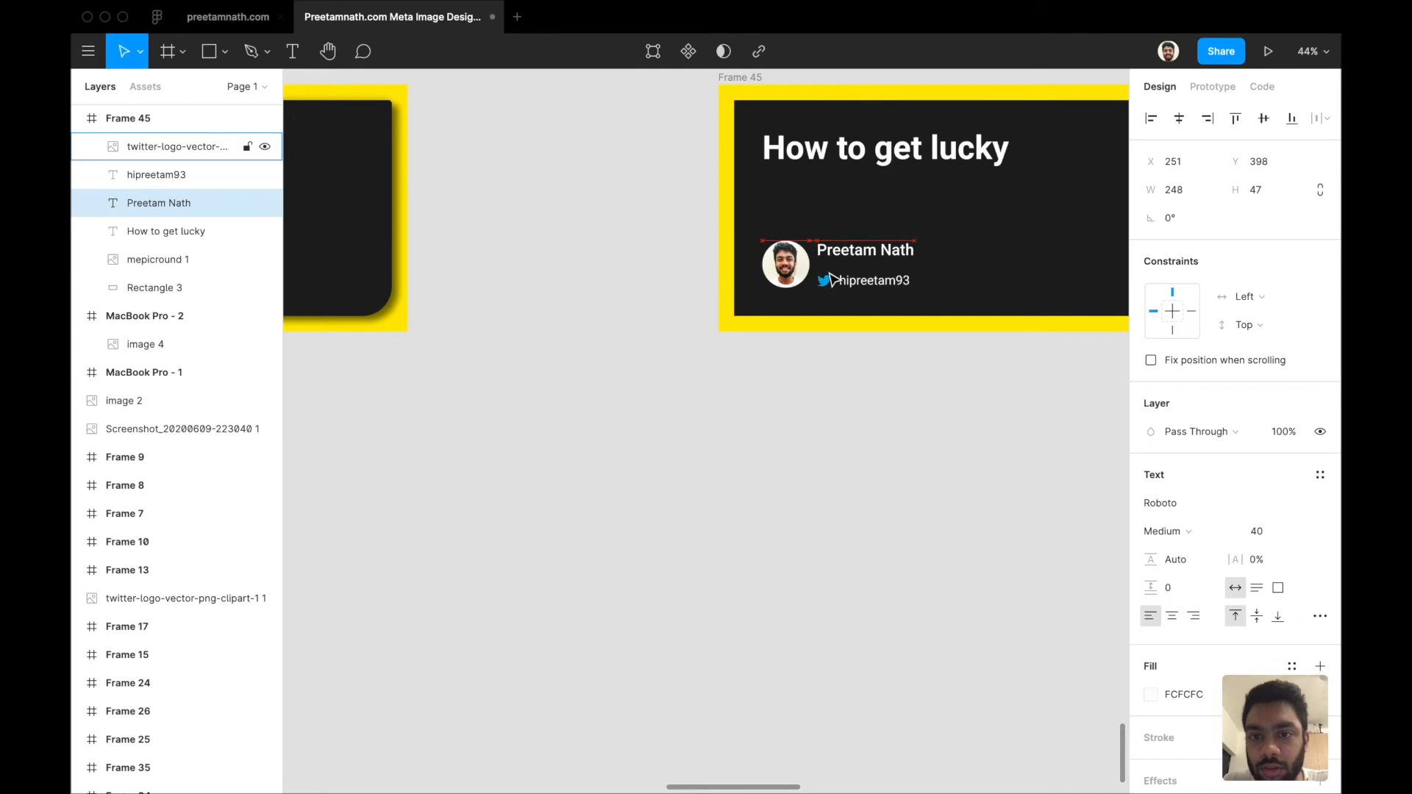
Compare the author name's position and spacing in Frame 44 with the new one in Frame 45
{"action": "scroll", "coordinate": [831, 279], "scroll_direction": "down", "scroll_amount": 3}
{"action": "scroll", "coordinate": [736, 294], "scroll_direction": "left", "scroll_amount": 3}
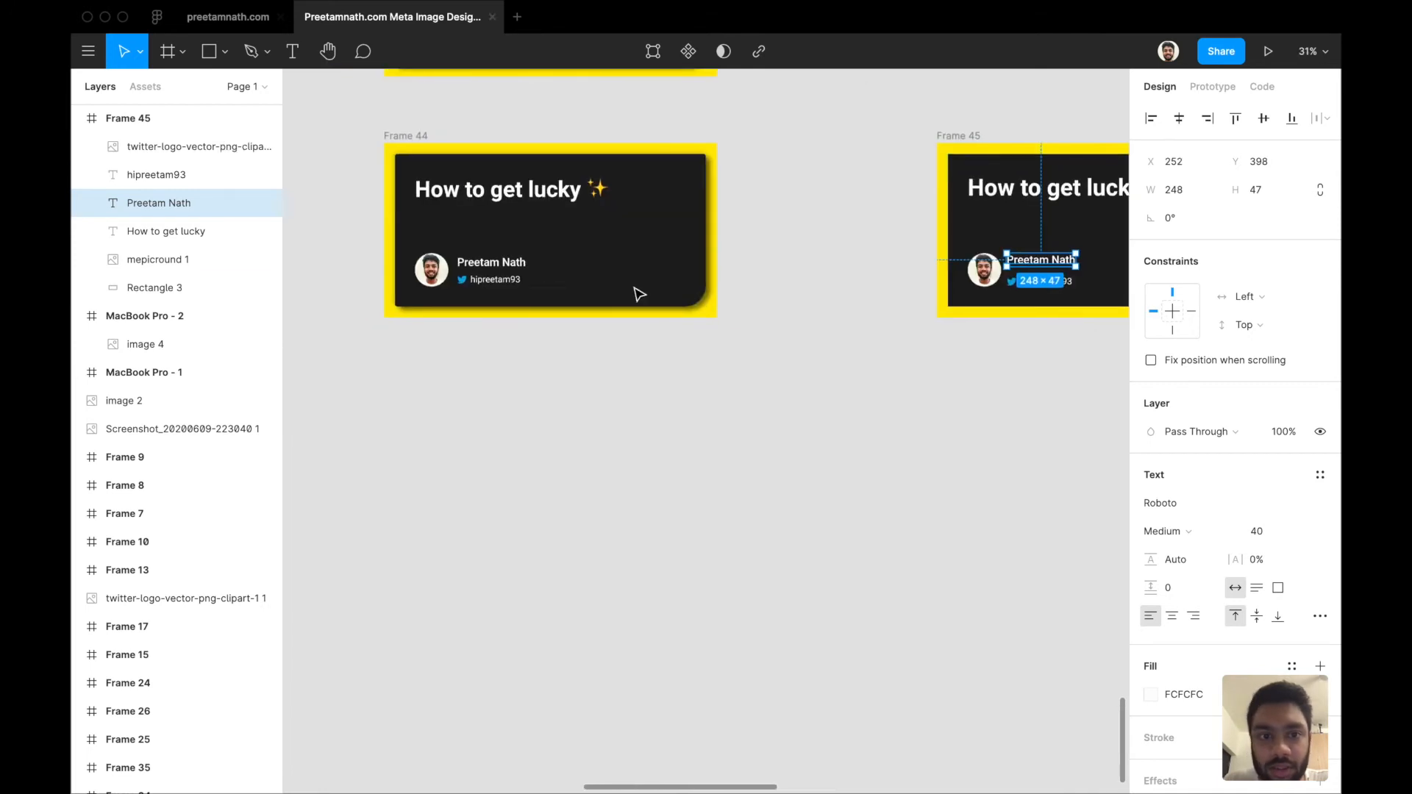
{"action": "left_click", "coordinate": [514, 261]}
{"action": "scroll", "coordinate": [662, 262], "scroll_direction": "right", "scroll_amount": 3}
{"action": "left_click", "coordinate": [804, 257]}
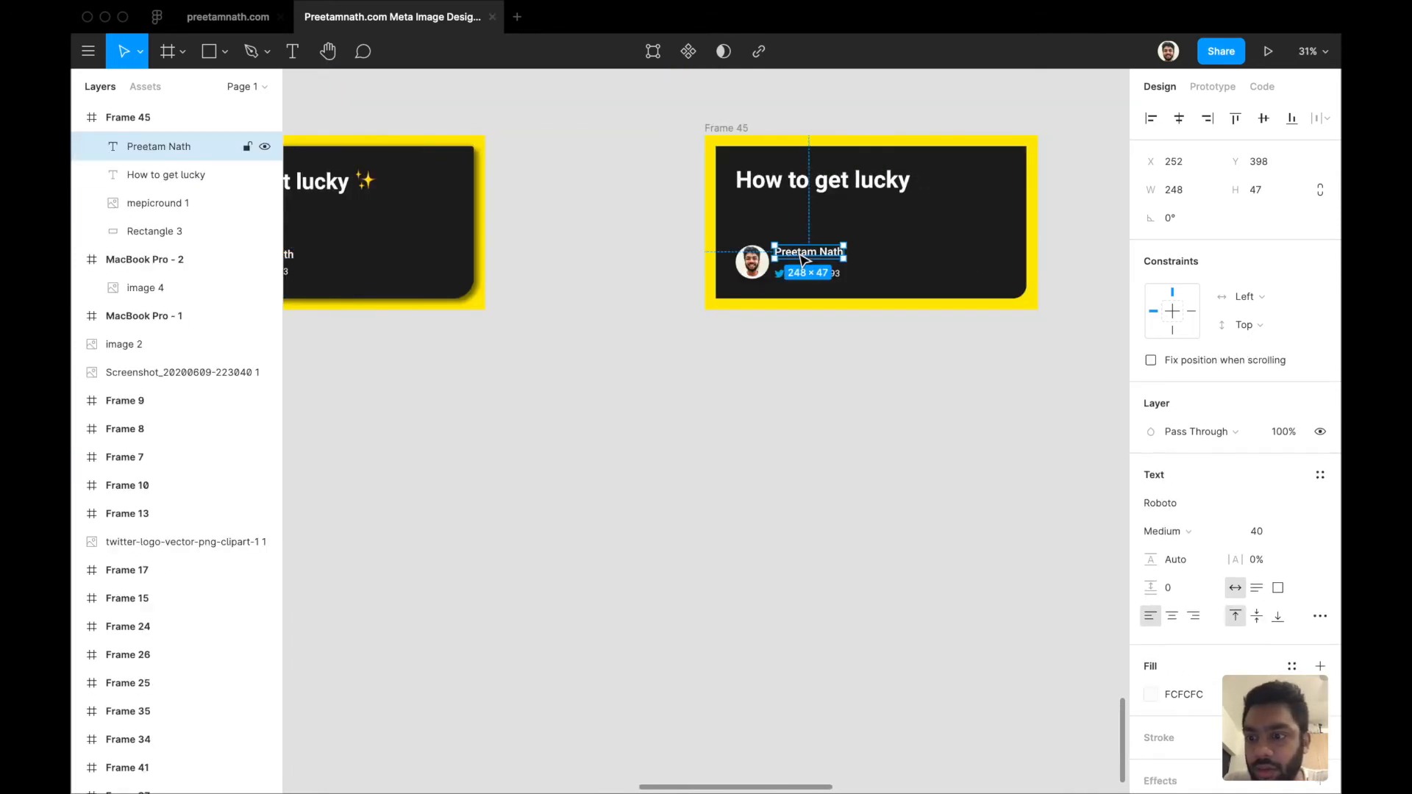
{"action": "scroll", "coordinate": [802, 261], "scroll_direction": "left", "scroll_amount": 3}
{"action": "left_click", "coordinate": [500, 258]}
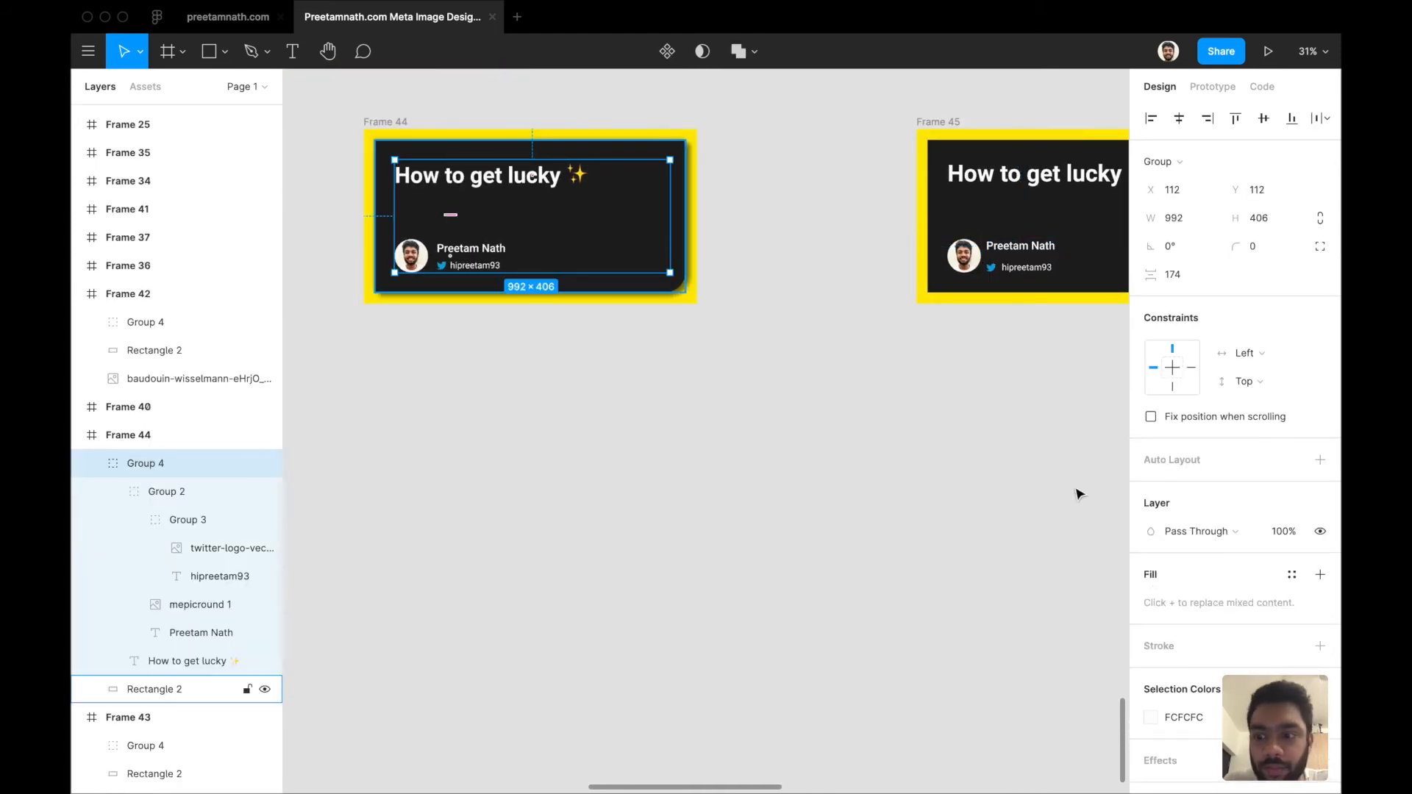
Lower the author name in Frame 45 slightly toward the Twitter handle and select the handle text
{"action": "scroll", "coordinate": [1067, 559], "scroll_direction": "right", "scroll_amount": 5}
{"action": "scroll", "coordinate": [854, 287], "scroll_direction": "up", "scroll_amount": 3}
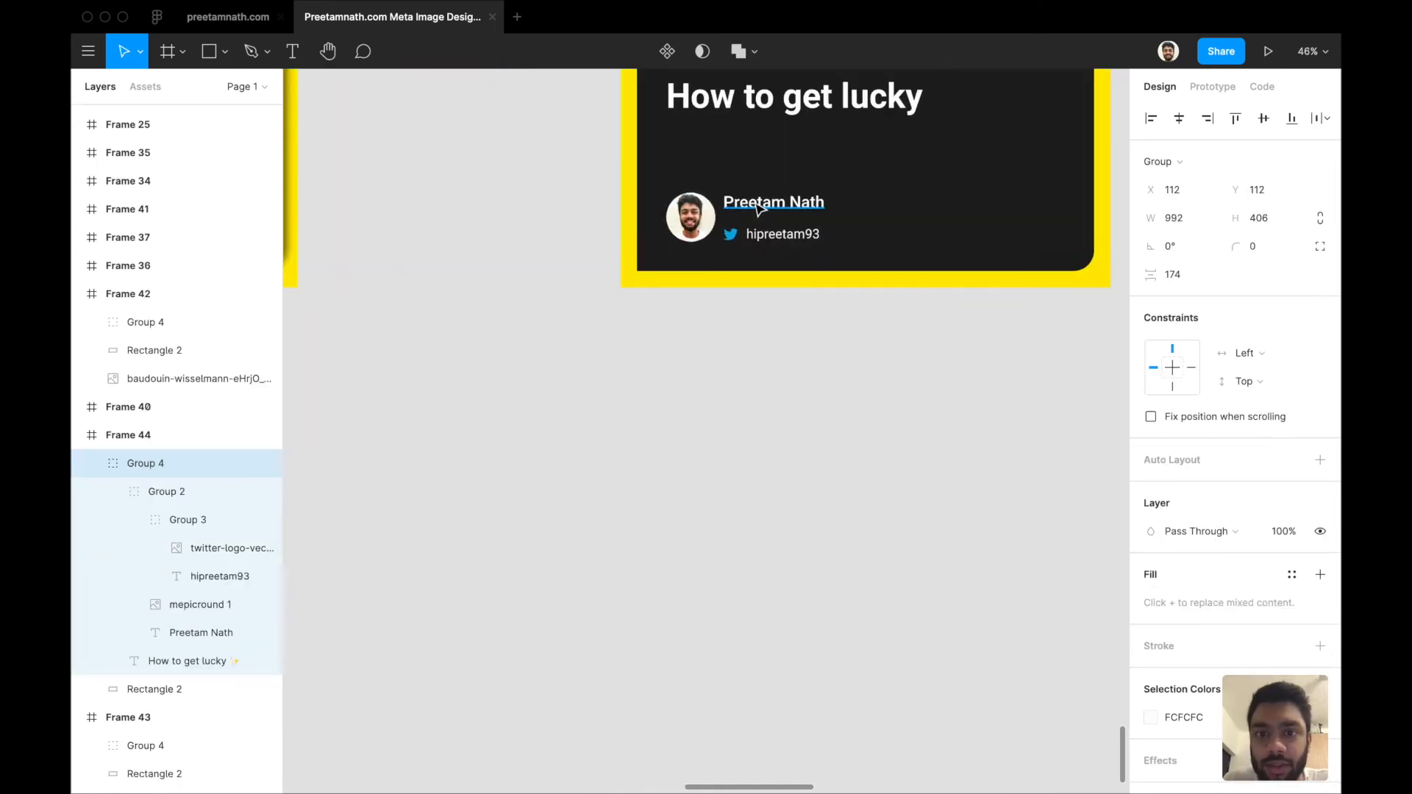
{"action": "left_click", "coordinate": [763, 210]}
{"action": "left_click_drag", "start_coordinate": [762, 209], "coordinate": [766, 230]}
{"action": "left_click", "coordinate": [761, 234]}
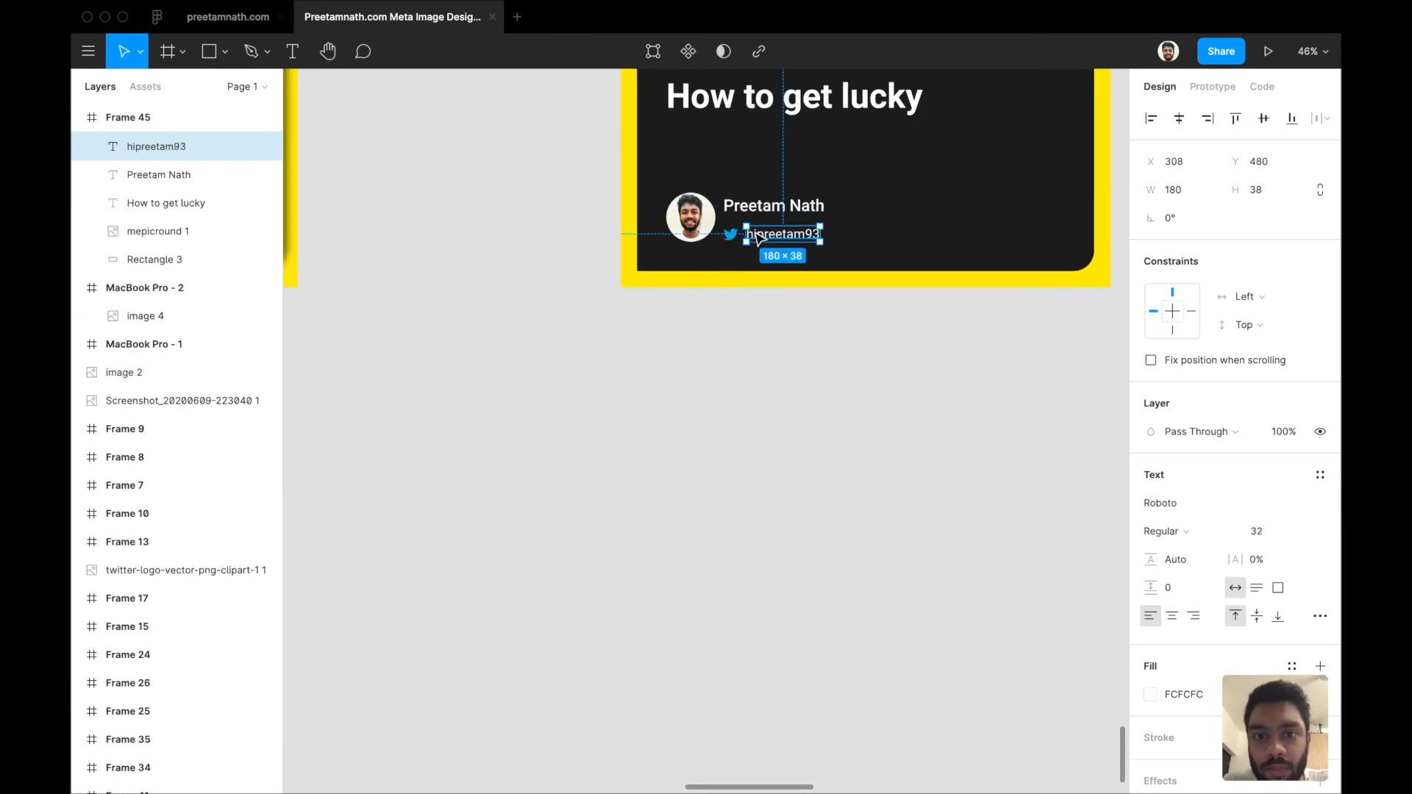
Group the Twitter logo with the handle text in Frame 45 and raise the group to Y 477
{"action": "left_click", "coordinate": [732, 236], "text": "shift"}
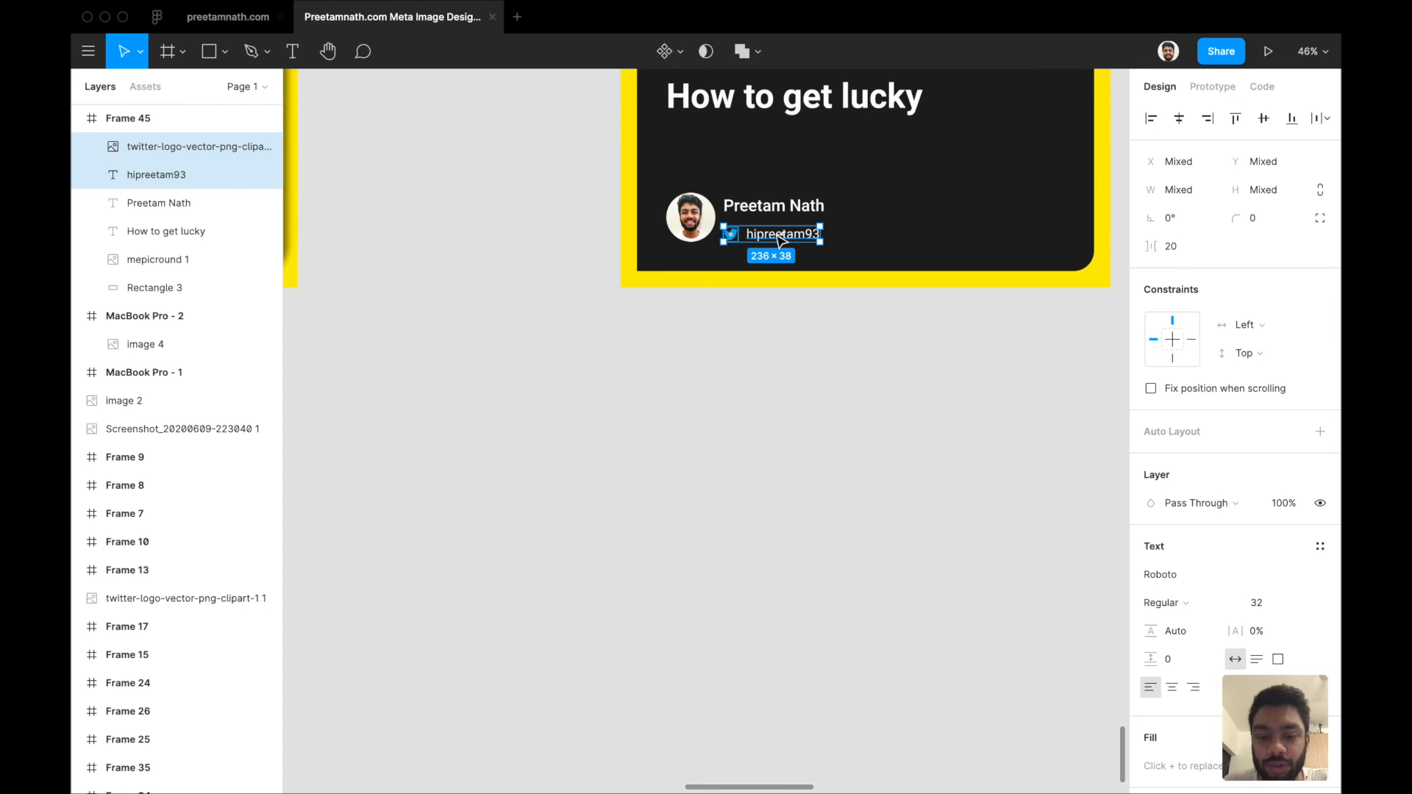
{"action": "key", "text": "super+g"}
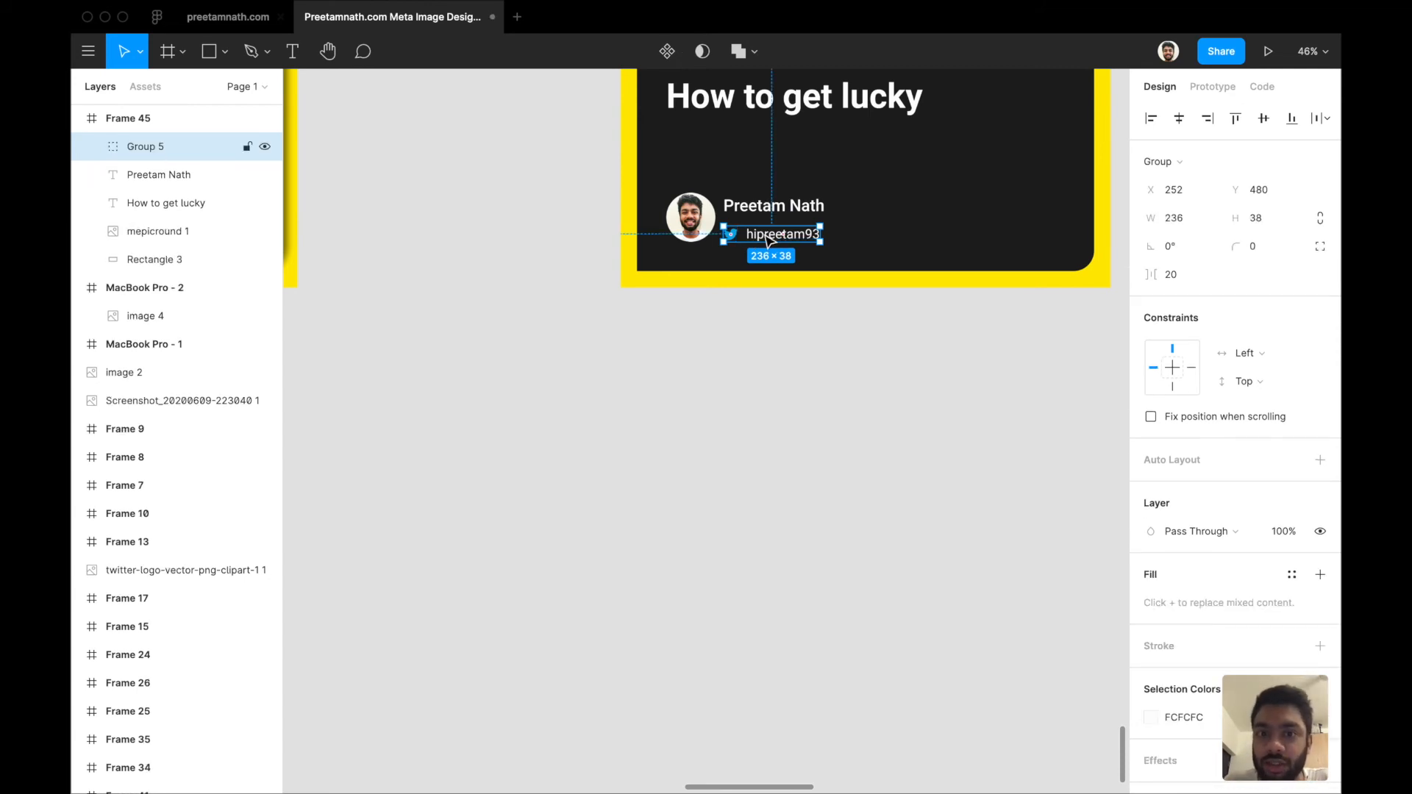
{"action": "left_click", "coordinate": [796, 340]}
{"action": "left_click", "coordinate": [784, 237]}
{"action": "key", "text": "Up"}
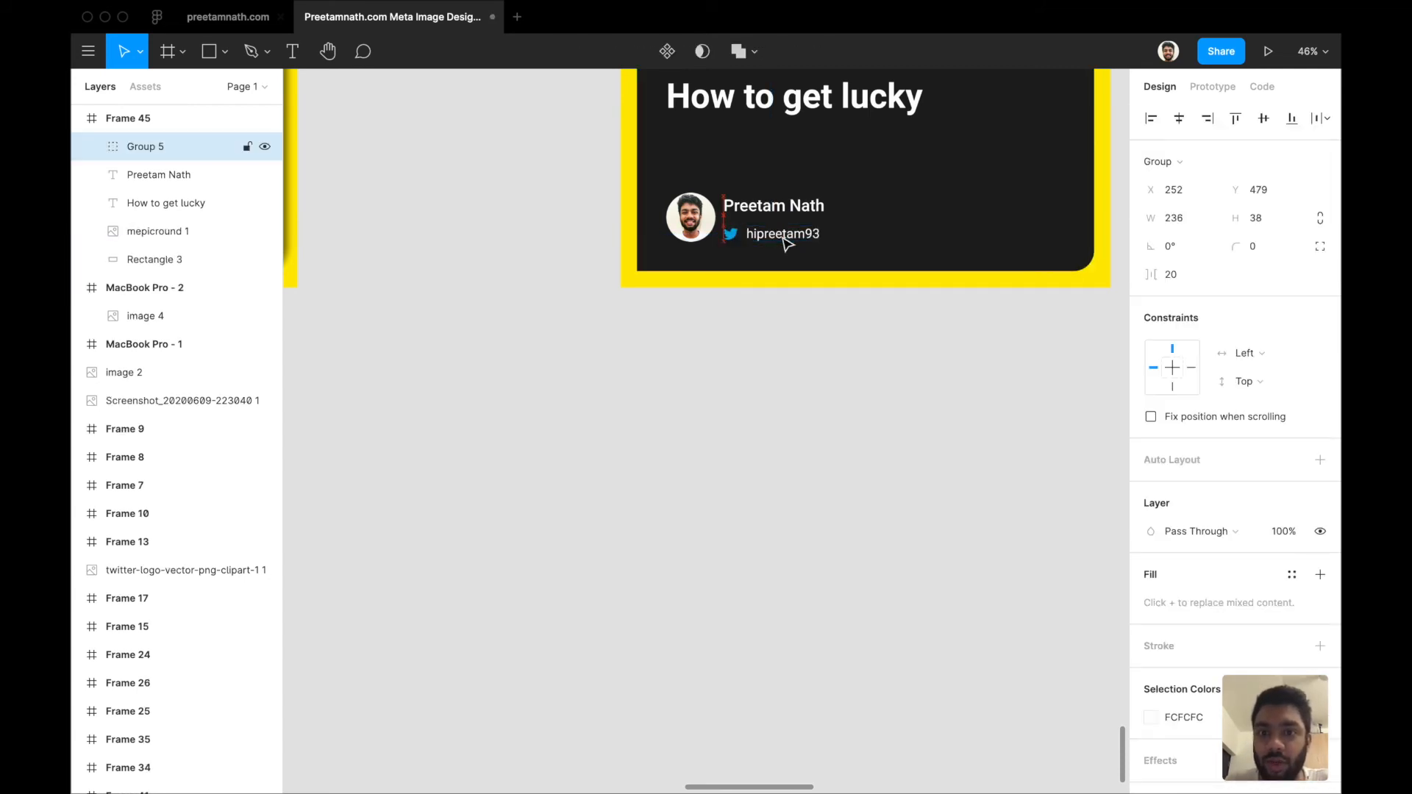
Nudge the handle text inside the group slightly closer to the Twitter logo and check the spacing of the author details
{"action": "double_click", "coordinate": [784, 239]}
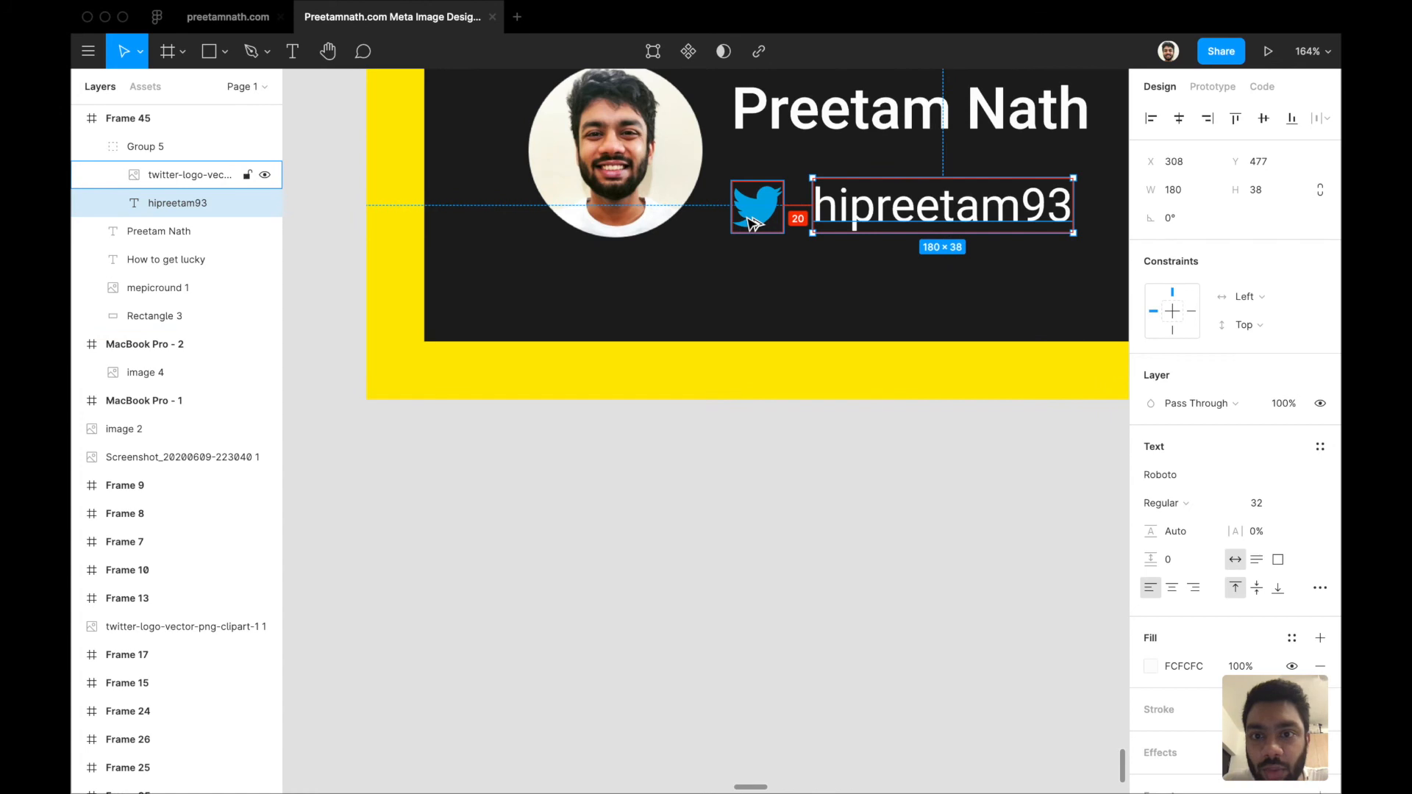
{"action": "key", "text": "Left"}
{"action": "key", "text": "Left"}
{"action": "key", "text": "Left"}
{"action": "key", "text": "Left"}
{"action": "scroll", "coordinate": [744, 212], "scroll_direction": "down", "scroll_amount": 2}
{"action": "left_click", "coordinate": [761, 144]}
{"action": "left_click", "coordinate": [758, 195], "text": "shift"}
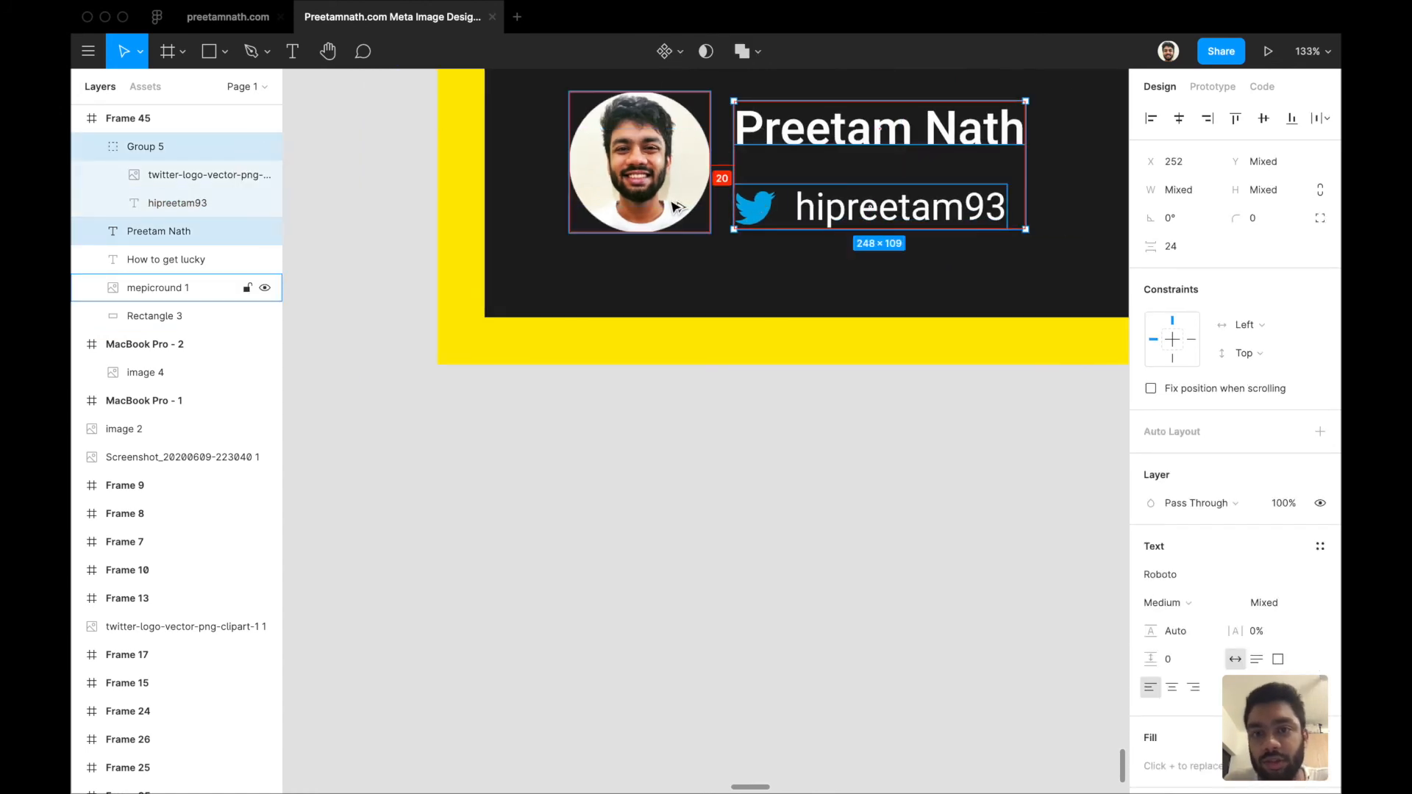
{"action": "scroll", "coordinate": [677, 206], "scroll_direction": "down", "scroll_amount": 5}
{"action": "key", "text": "Escape"}
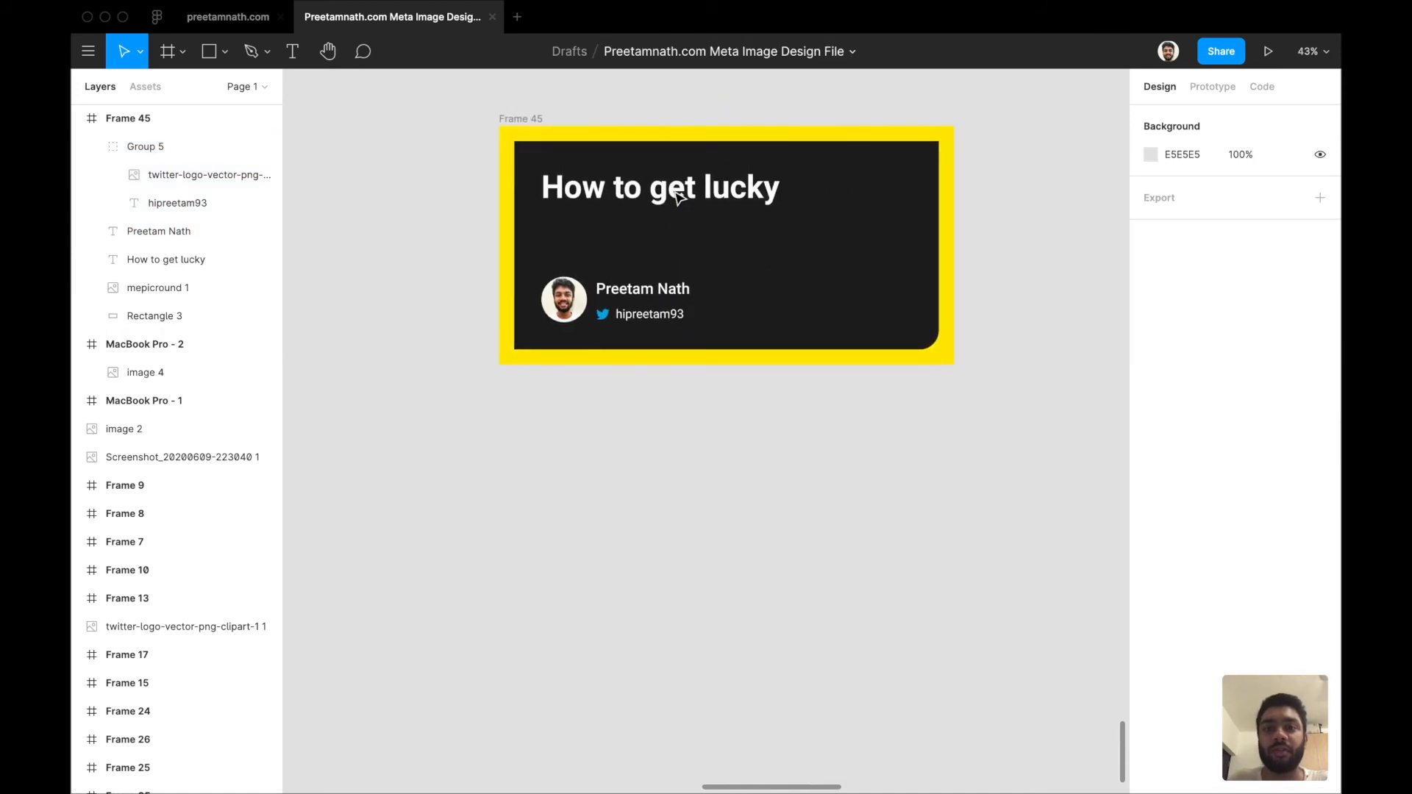
Copy the ✨ emoji from Frame 44's heading onto the end of the "How to get lucky" heading in Frame 45
{"action": "scroll", "coordinate": [561, 280], "scroll_direction": "left", "scroll_amount": 5}
{"action": "scroll", "coordinate": [565, 280], "scroll_direction": "down", "scroll_amount": 3}
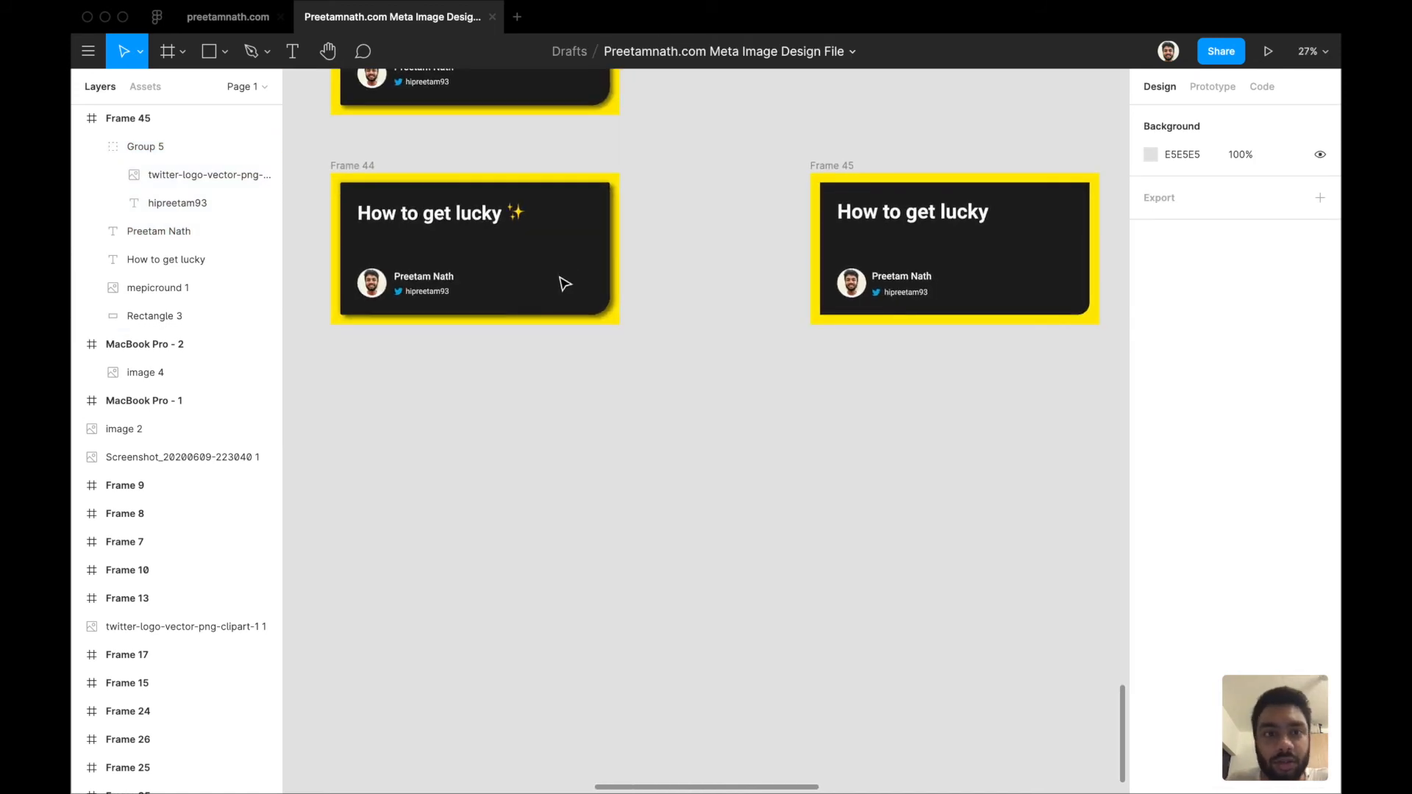
{"action": "double_click", "coordinate": [514, 214]}
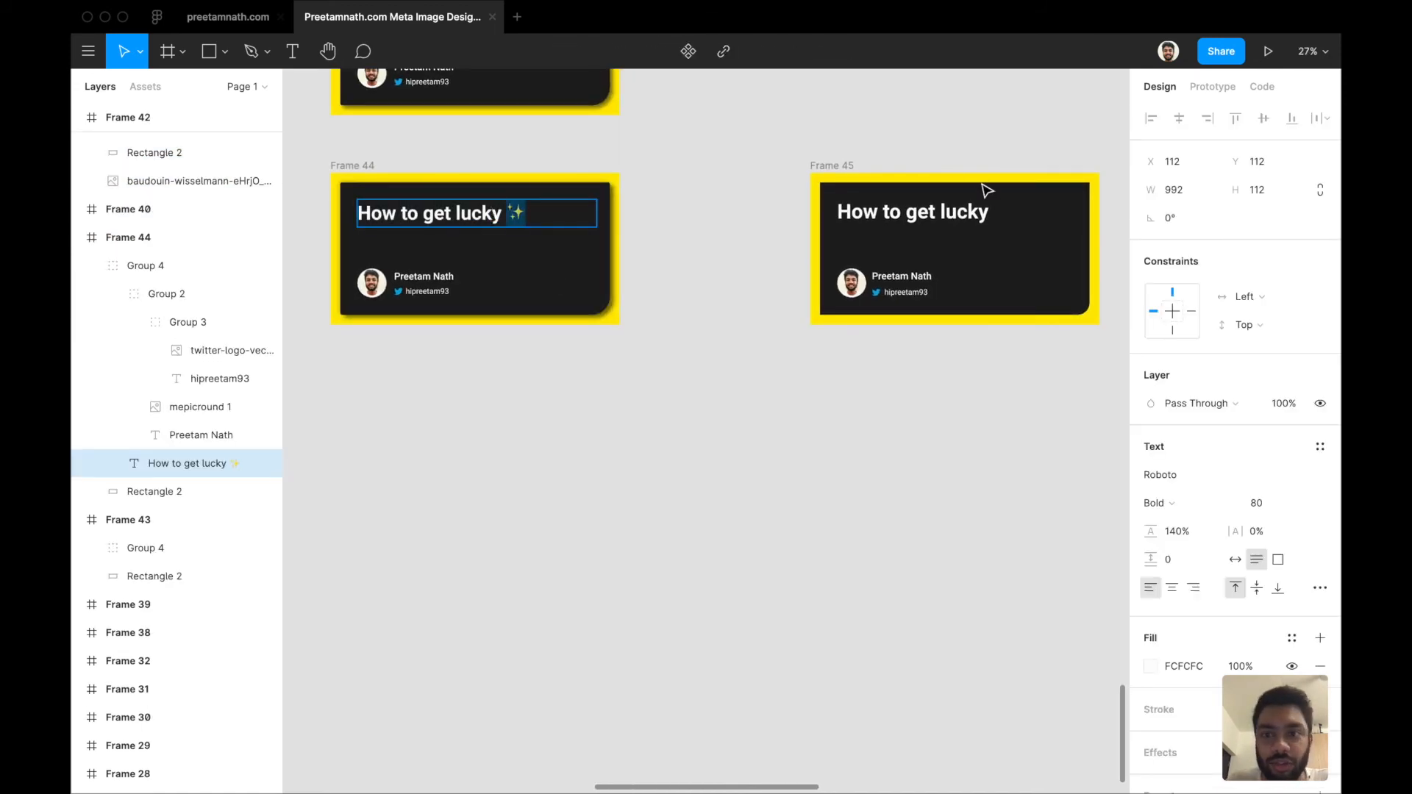
{"action": "double_click", "coordinate": [980, 211]}
{"action": "type", "text": "✨"}
{"action": "key", "text": "Escape"}
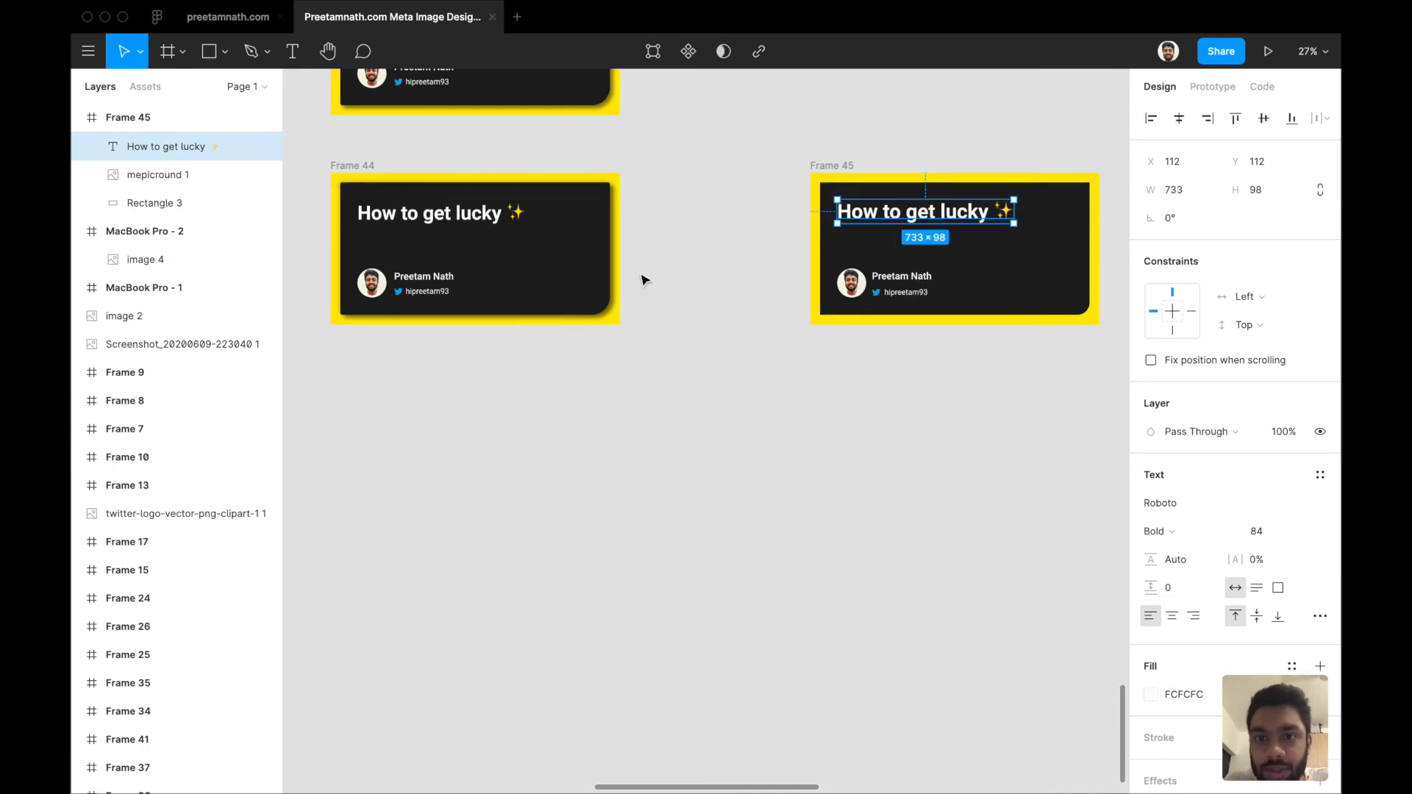
{"action": "key", "text": "Escape"}
Examine the dark rectangle in Frame 44 and the drop shadow effects applied to it
{"action": "scroll", "coordinate": [486, 285], "scroll_direction": "up", "scroll_amount": 5}
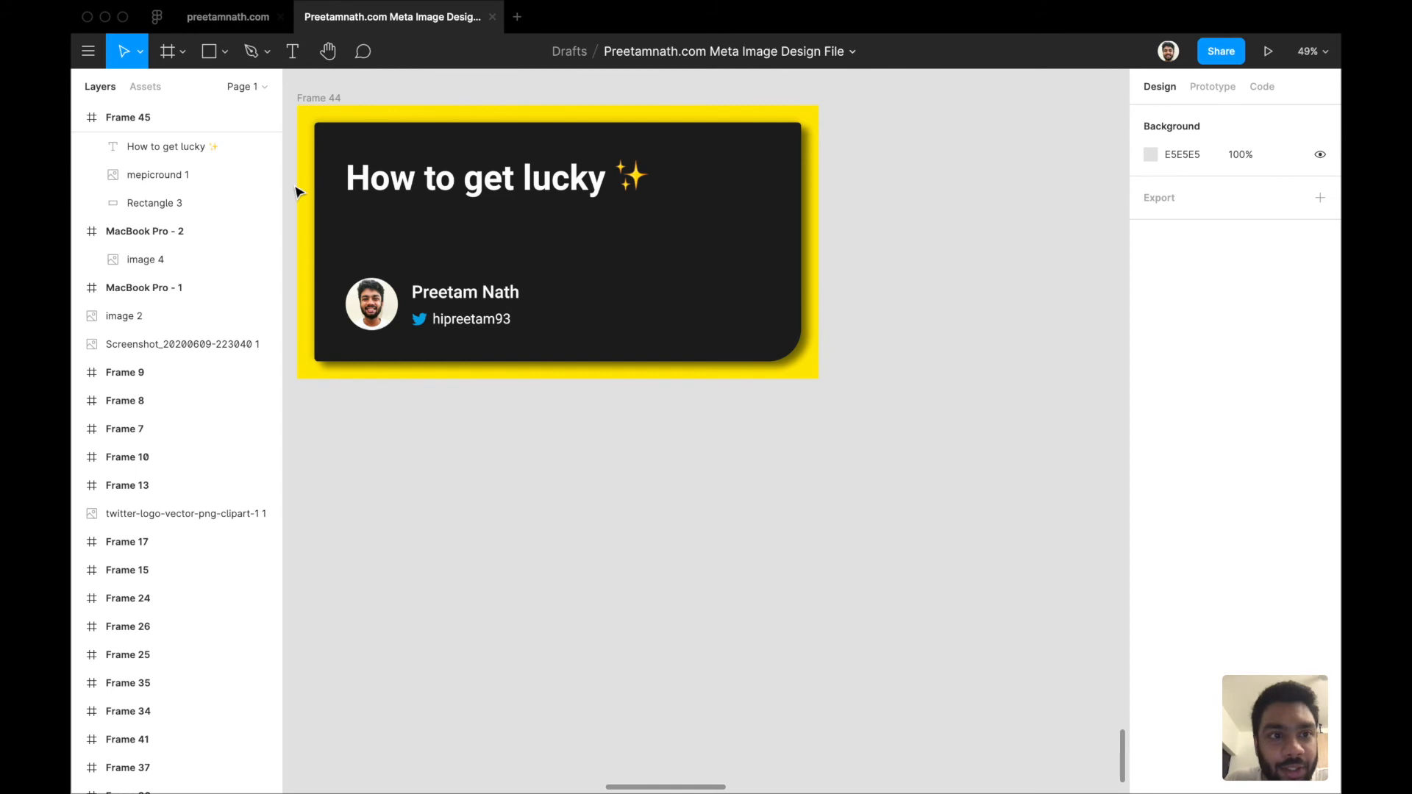
{"action": "scroll", "coordinate": [540, 361], "scroll_direction": "down", "scroll_amount": 1}
{"action": "scroll", "coordinate": [543, 364], "scroll_direction": "down", "scroll_amount": 2}
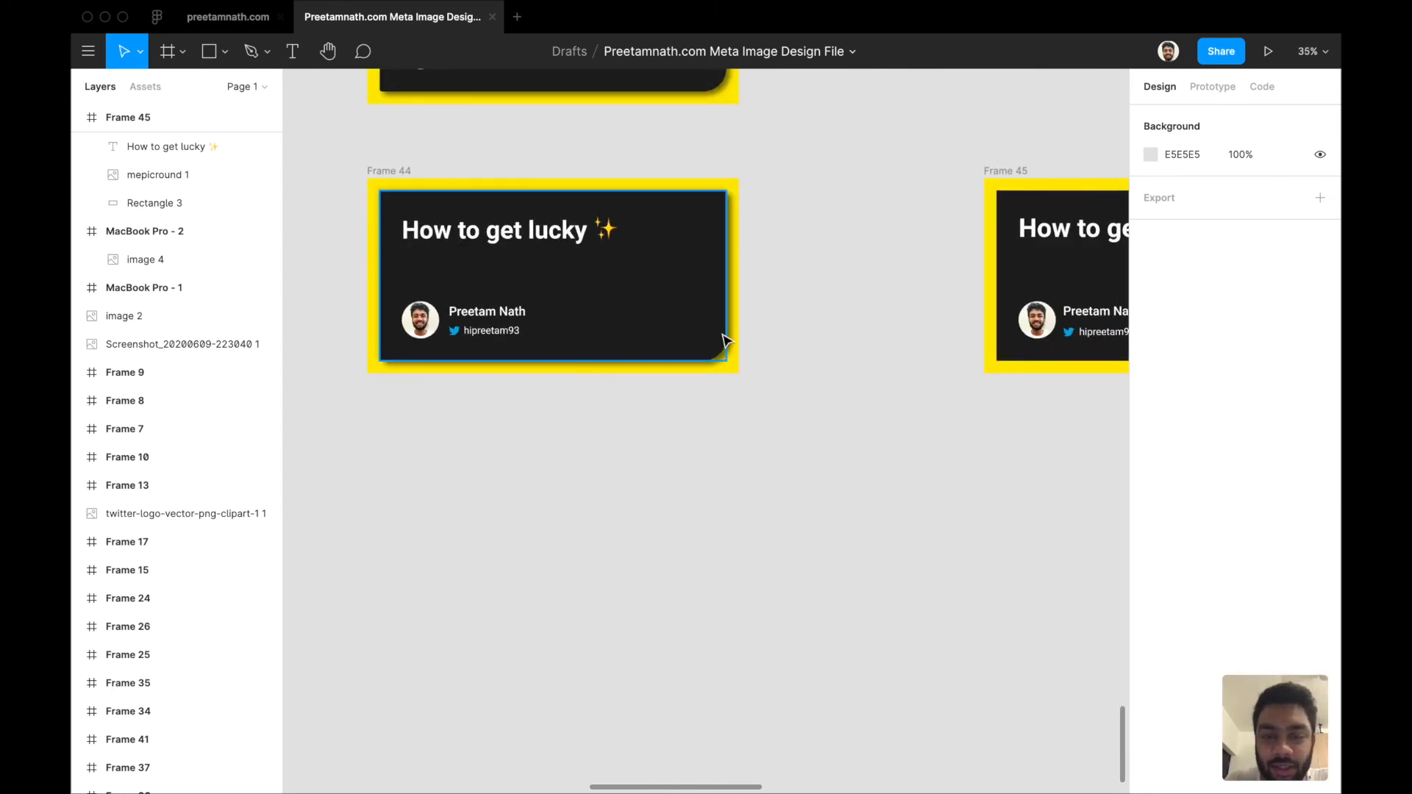
{"action": "scroll", "coordinate": [725, 338], "scroll_direction": "up", "scroll_amount": 3}
{"action": "scroll", "coordinate": [726, 339], "scroll_direction": "left", "scroll_amount": 3}
{"action": "scroll", "coordinate": [726, 340], "scroll_direction": "up", "scroll_amount": 1}
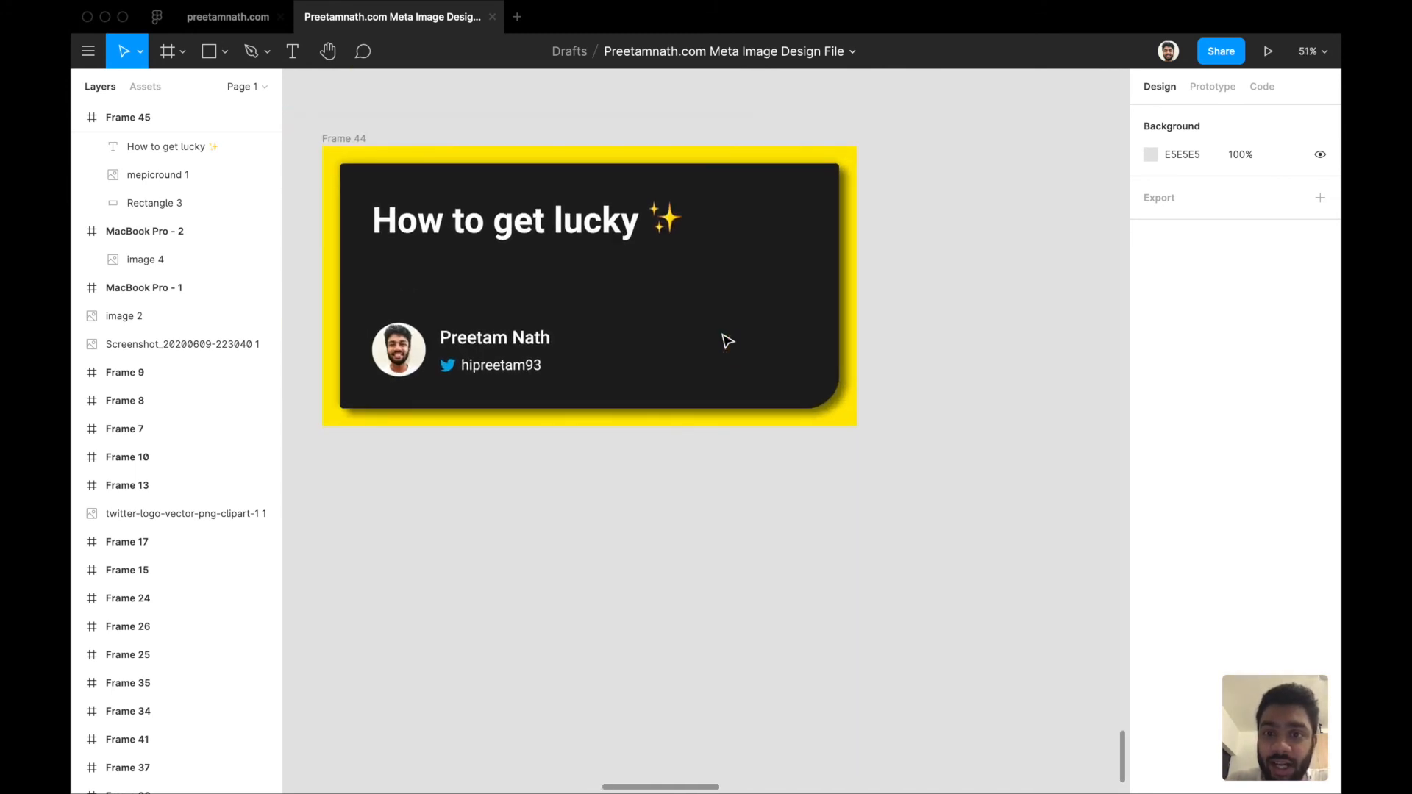
{"action": "left_click", "coordinate": [809, 212]}
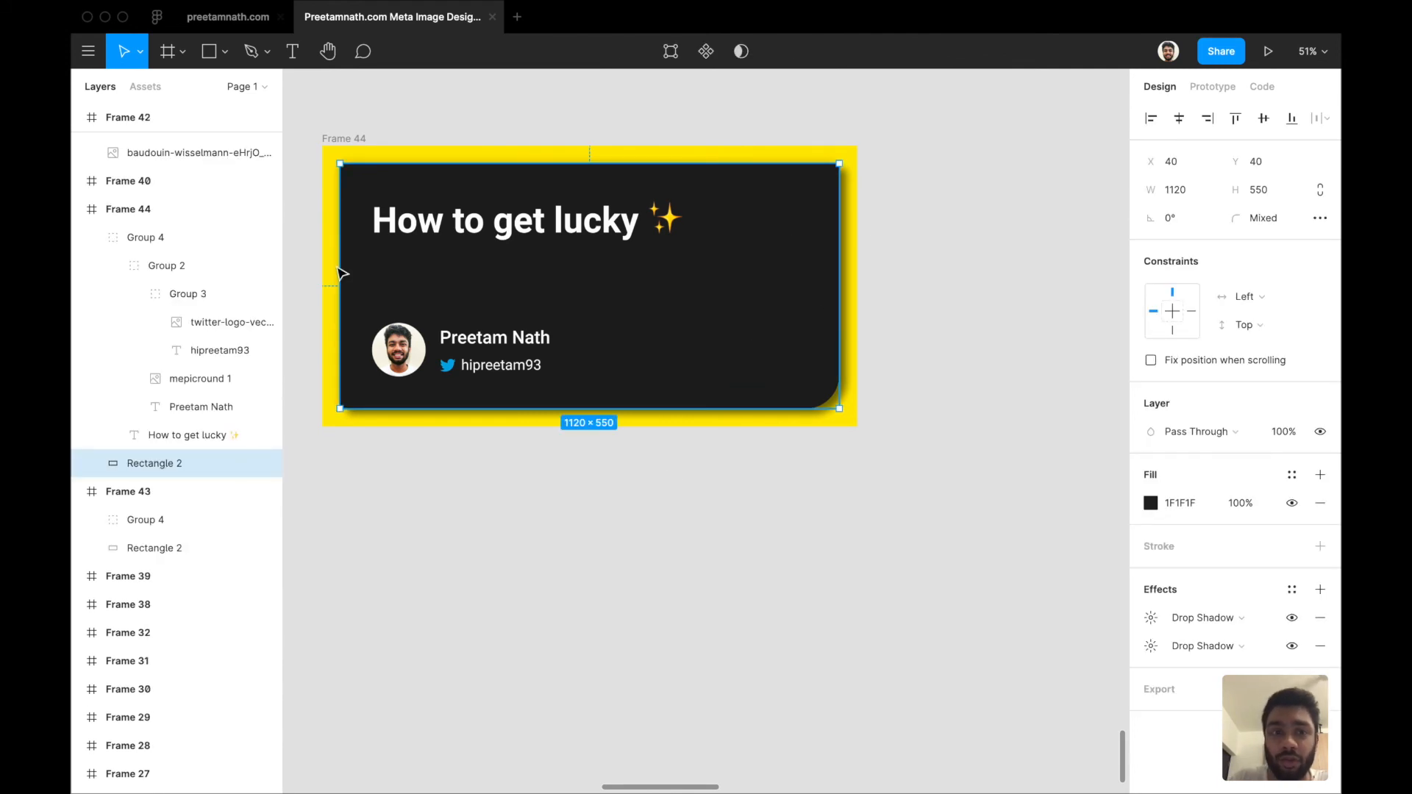
{"action": "left_click", "coordinate": [666, 509]}
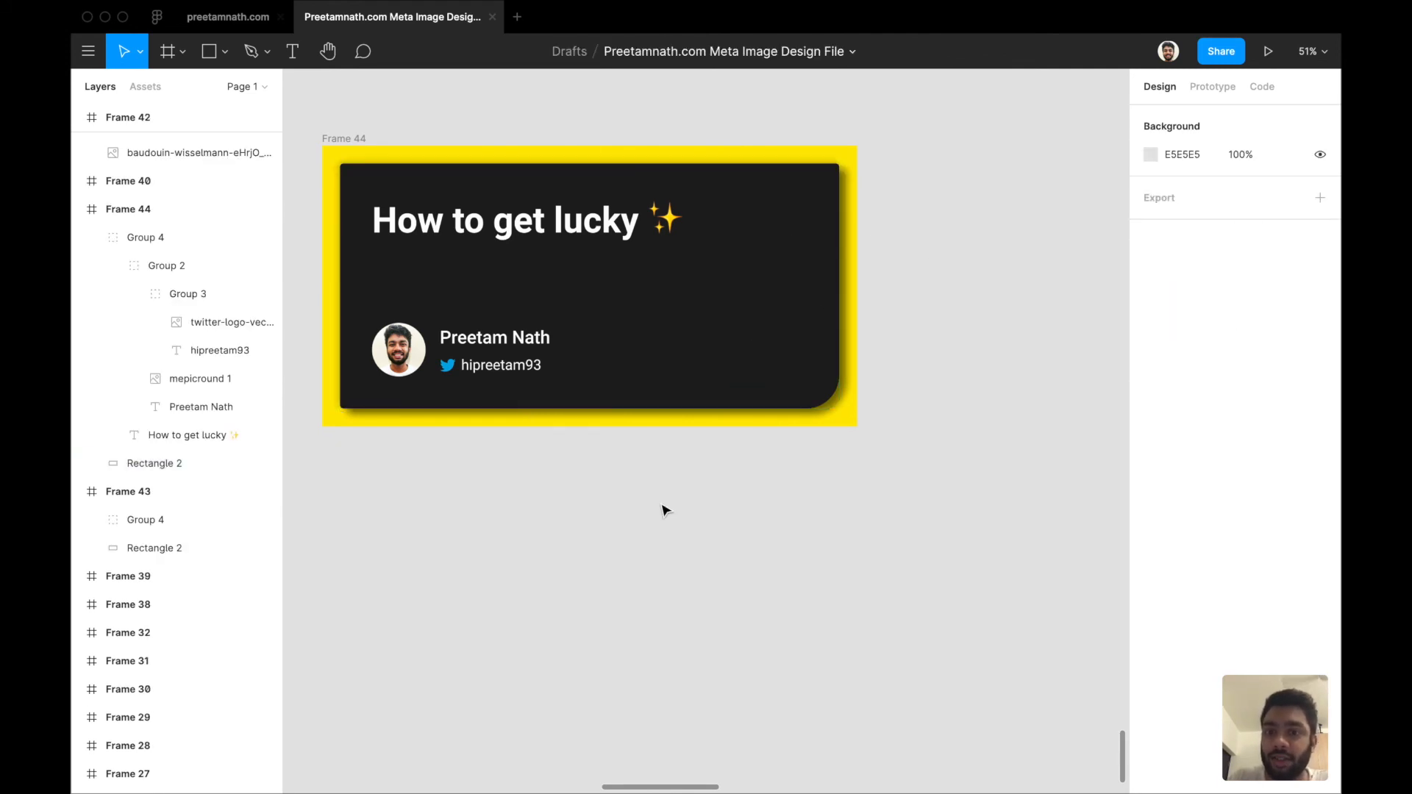
Add a black drop shadow to Frame 45's dark rectangle with blur 20, X 12, Y 12 and 50% opacity
{"action": "scroll", "coordinate": [663, 506], "scroll_direction": "down", "scroll_amount": 2}
{"action": "scroll", "coordinate": [663, 506], "scroll_direction": "right", "scroll_amount": 6}
{"action": "left_click", "coordinate": [682, 342]}
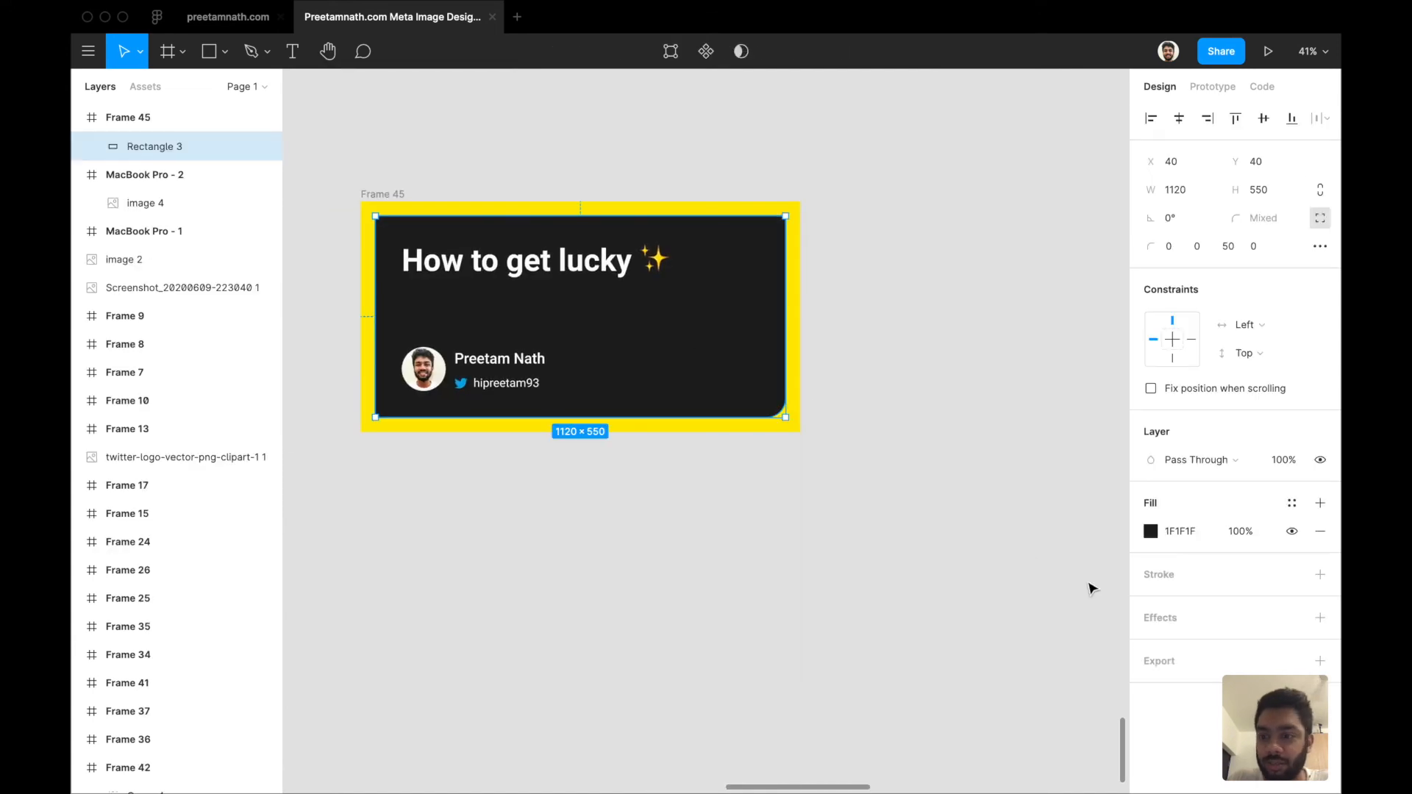
{"action": "left_click", "coordinate": [1160, 621]}
{"action": "left_click", "coordinate": [1152, 646]}
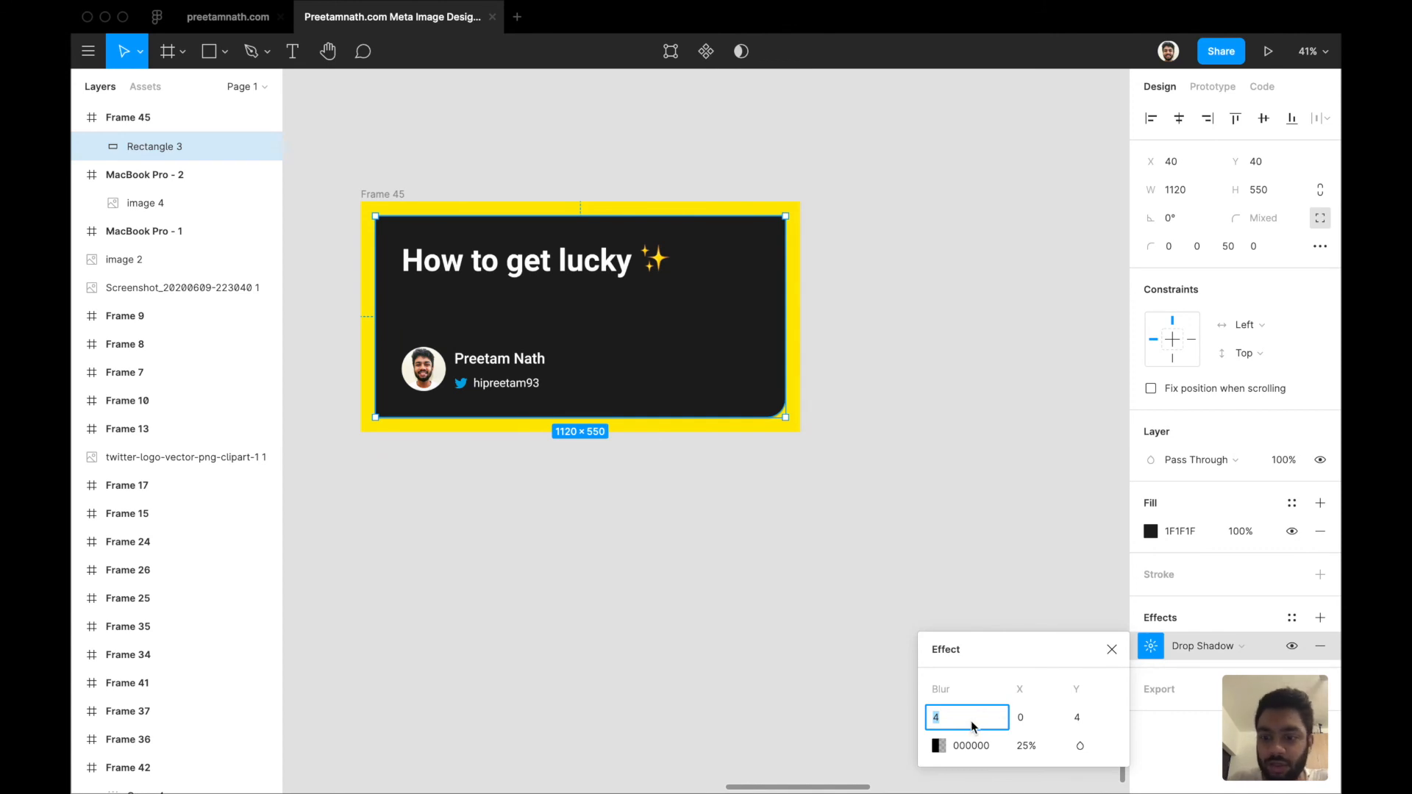
{"action": "type", "text": "20"}
{"action": "key", "text": "Tab"}
{"action": "type", "text": "12"}
{"action": "key", "text": "Tab"}
{"action": "type", "text": "12"}
{"action": "key", "text": "Tab"}
{"action": "type", "text": "50"}
{"action": "key", "text": "Return"}
{"action": "left_click", "coordinate": [696, 493]}
Compare the shadow around Frame 45's card with the original card's shadow in Frame 44
{"action": "scroll", "coordinate": [741, 442], "scroll_direction": "left", "scroll_amount": 5}
{"action": "scroll", "coordinate": [740, 442], "scroll_direction": "right", "scroll_amount": 5}
{"action": "scroll", "coordinate": [740, 442], "scroll_direction": "left", "scroll_amount": 5}
{"action": "scroll", "coordinate": [740, 442], "scroll_direction": "left", "scroll_amount": 5}
{"action": "scroll", "coordinate": [687, 385], "scroll_direction": "right", "scroll_amount": 5}
{"action": "scroll", "coordinate": [630, 294], "scroll_direction": "up", "scroll_amount": 5}
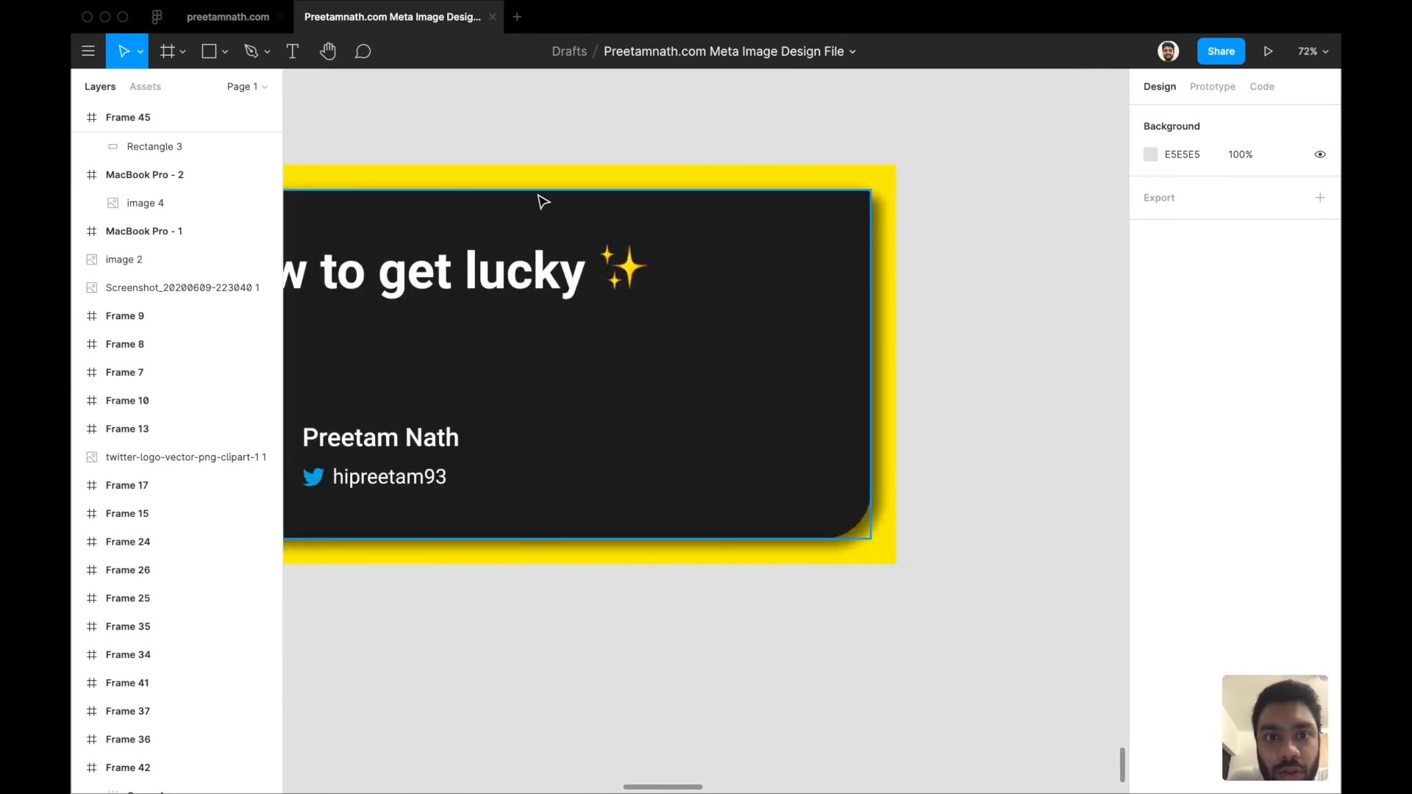
{"action": "scroll", "coordinate": [717, 464], "scroll_direction": "right", "scroll_amount": 5}
{"action": "scroll", "coordinate": [715, 464], "scroll_direction": "down", "scroll_amount": 5}
{"action": "scroll", "coordinate": [716, 467], "scroll_direction": "right", "scroll_amount": 3}
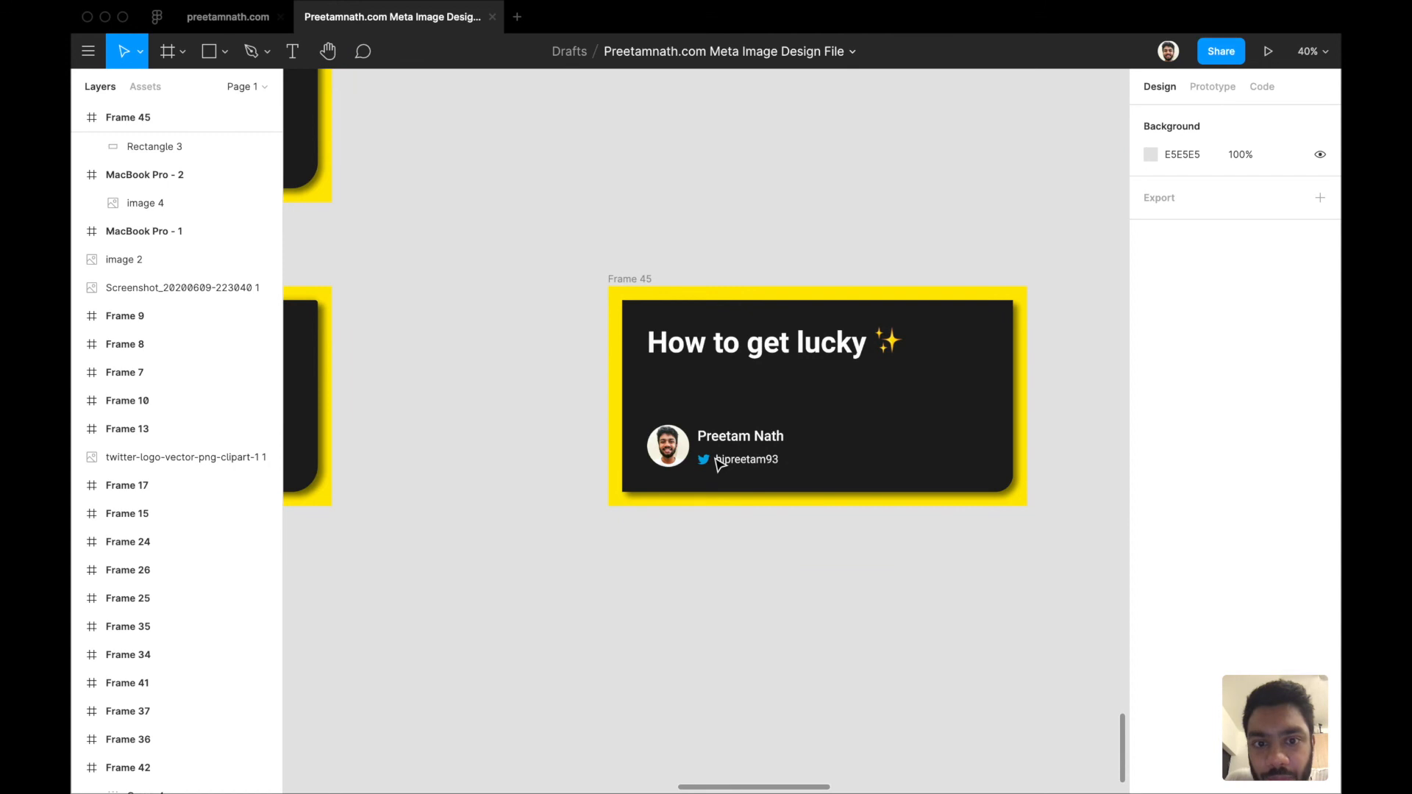
{"action": "scroll", "coordinate": [949, 579], "scroll_direction": "right", "scroll_amount": 2}
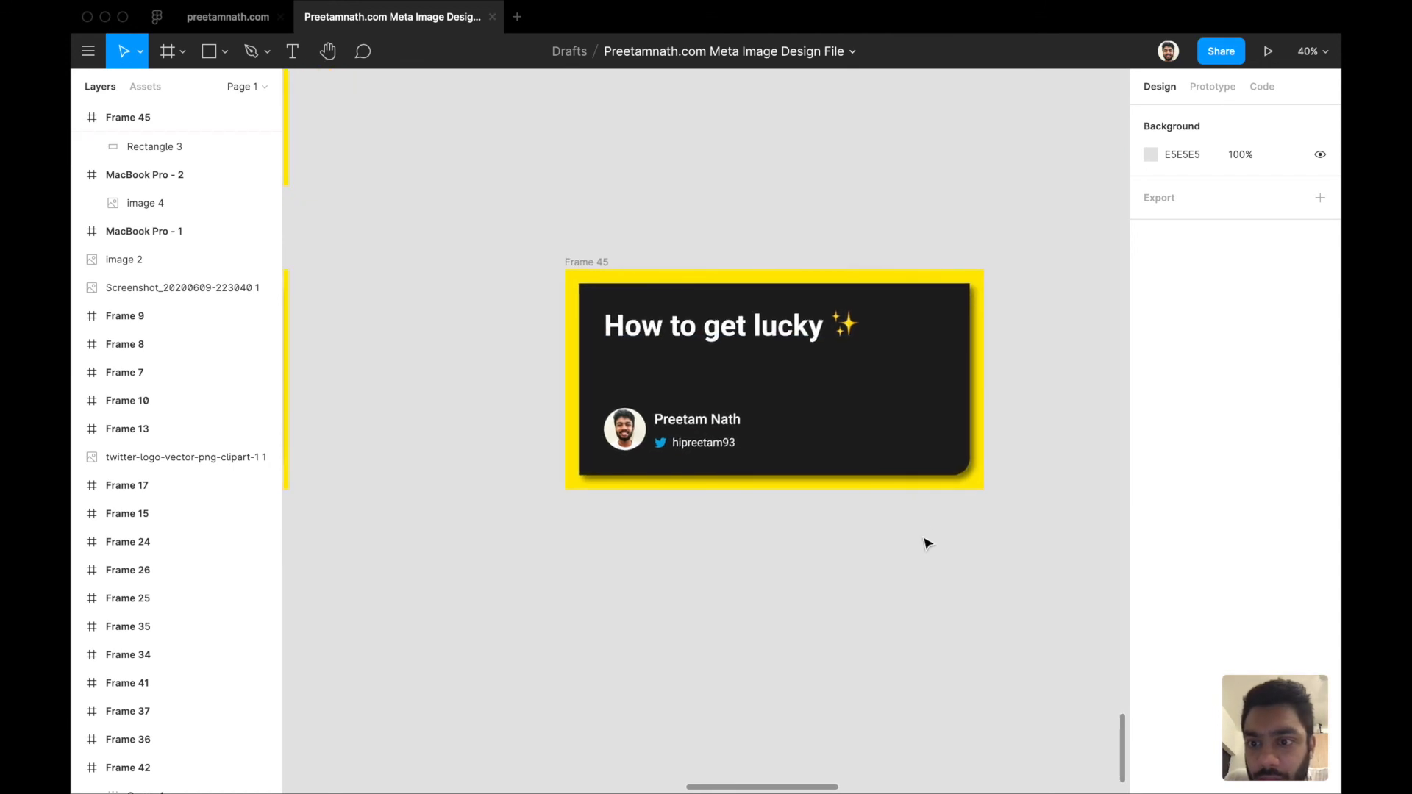
{"action": "scroll", "coordinate": [924, 536], "scroll_direction": "up", "scroll_amount": 3}
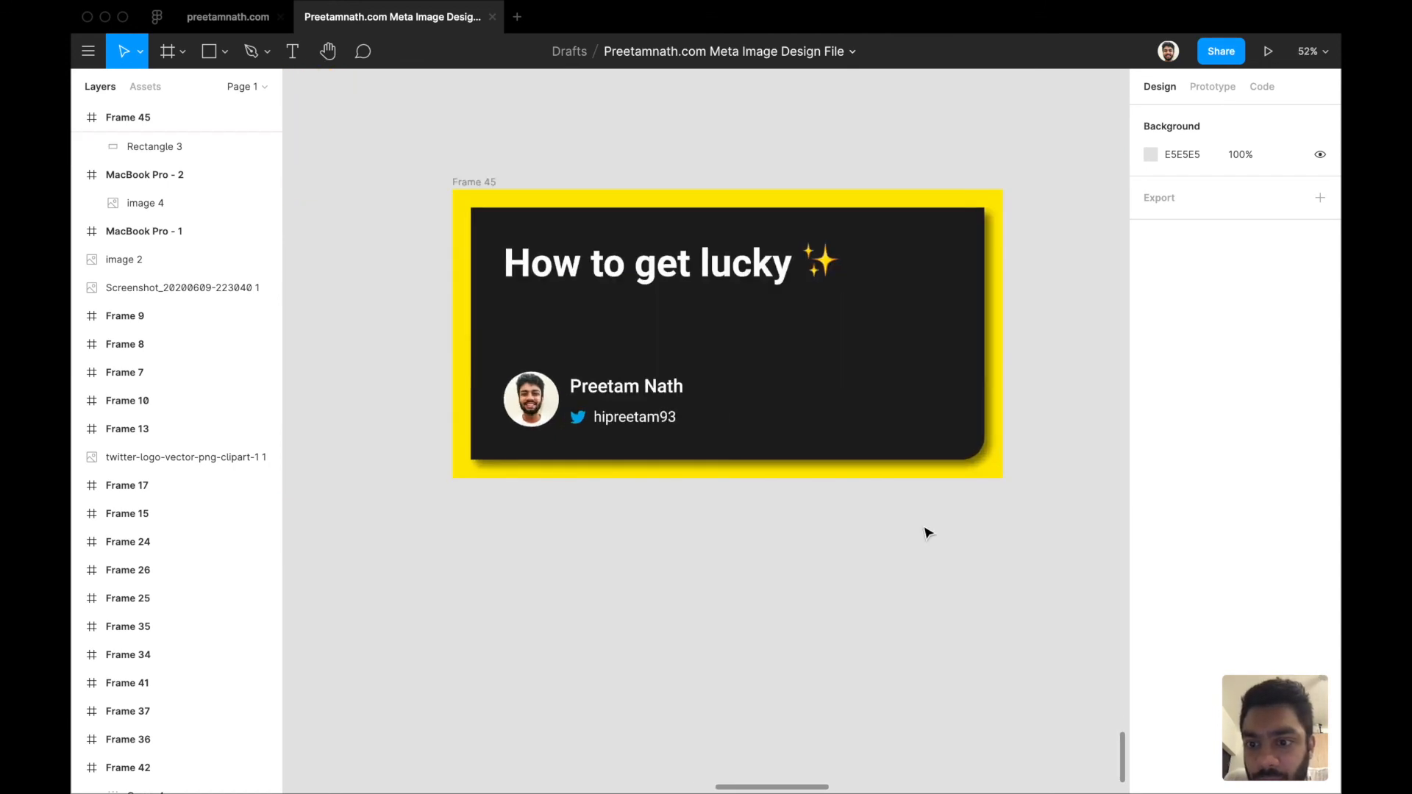
Add a second drop shadow to Frame 45's dark rectangle with blur 20, X -4, Y -4 and 20% opacity
{"action": "left_click", "coordinate": [932, 394]}
{"action": "left_click", "coordinate": [1152, 646]}
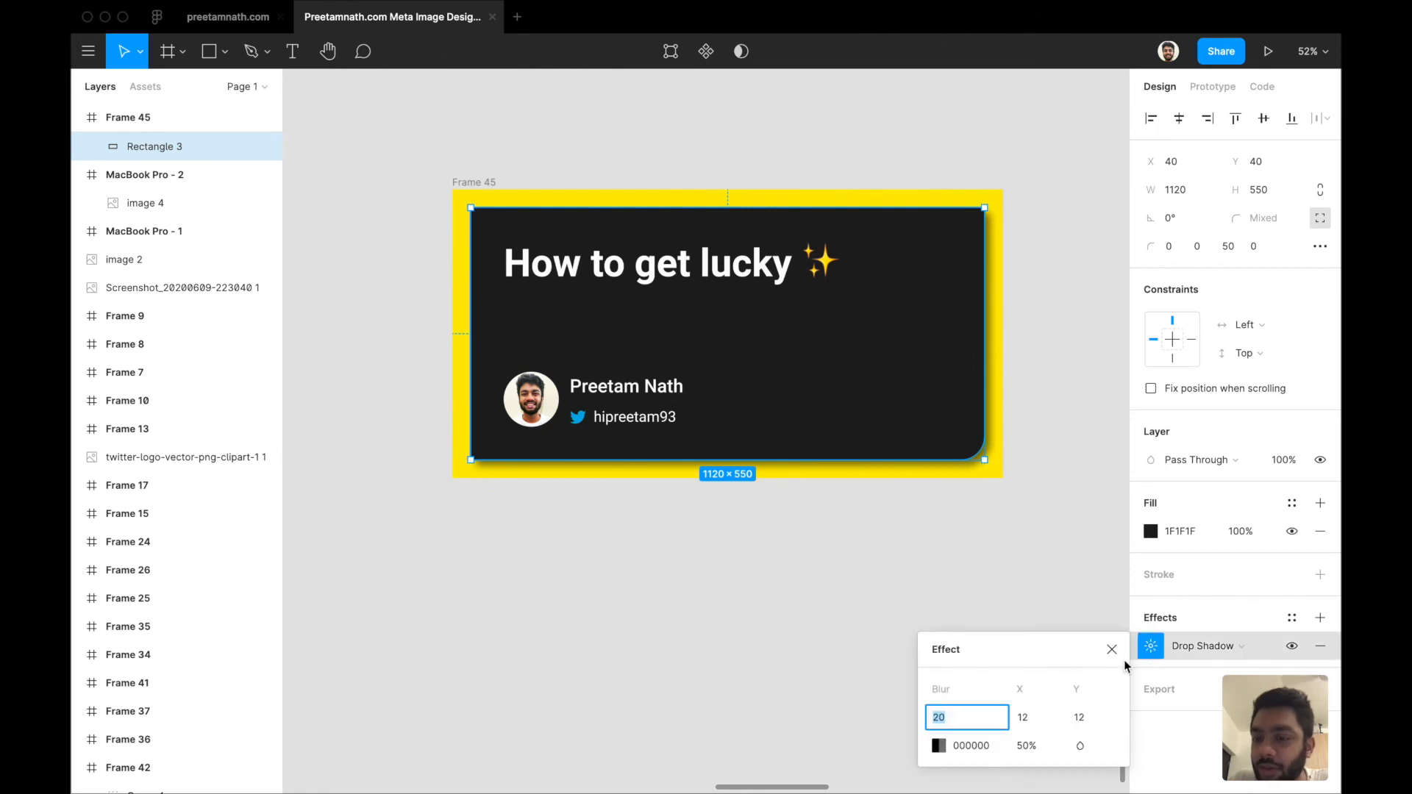
{"action": "left_click", "coordinate": [1243, 619]}
{"action": "left_click", "coordinate": [1320, 618]}
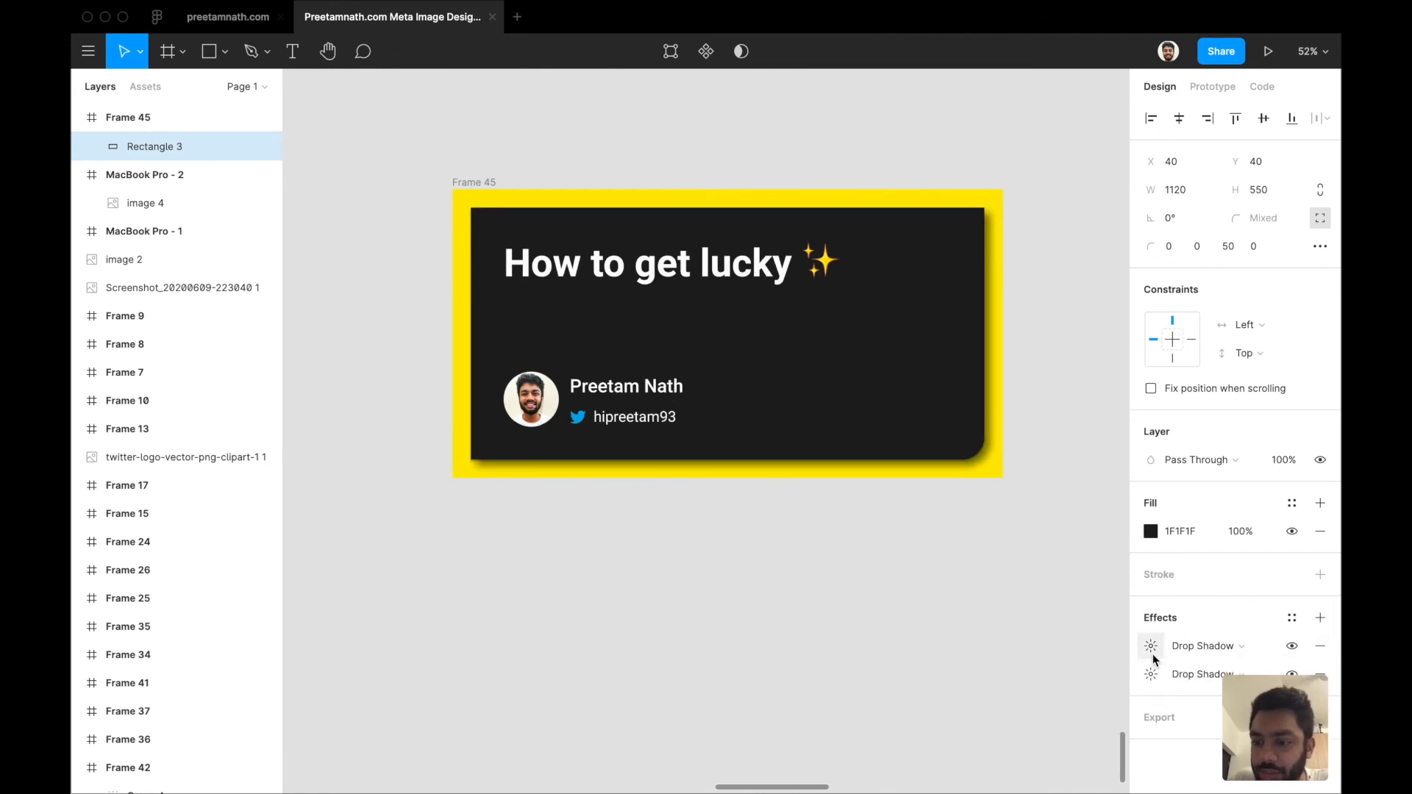
{"action": "left_click", "coordinate": [1151, 646]}
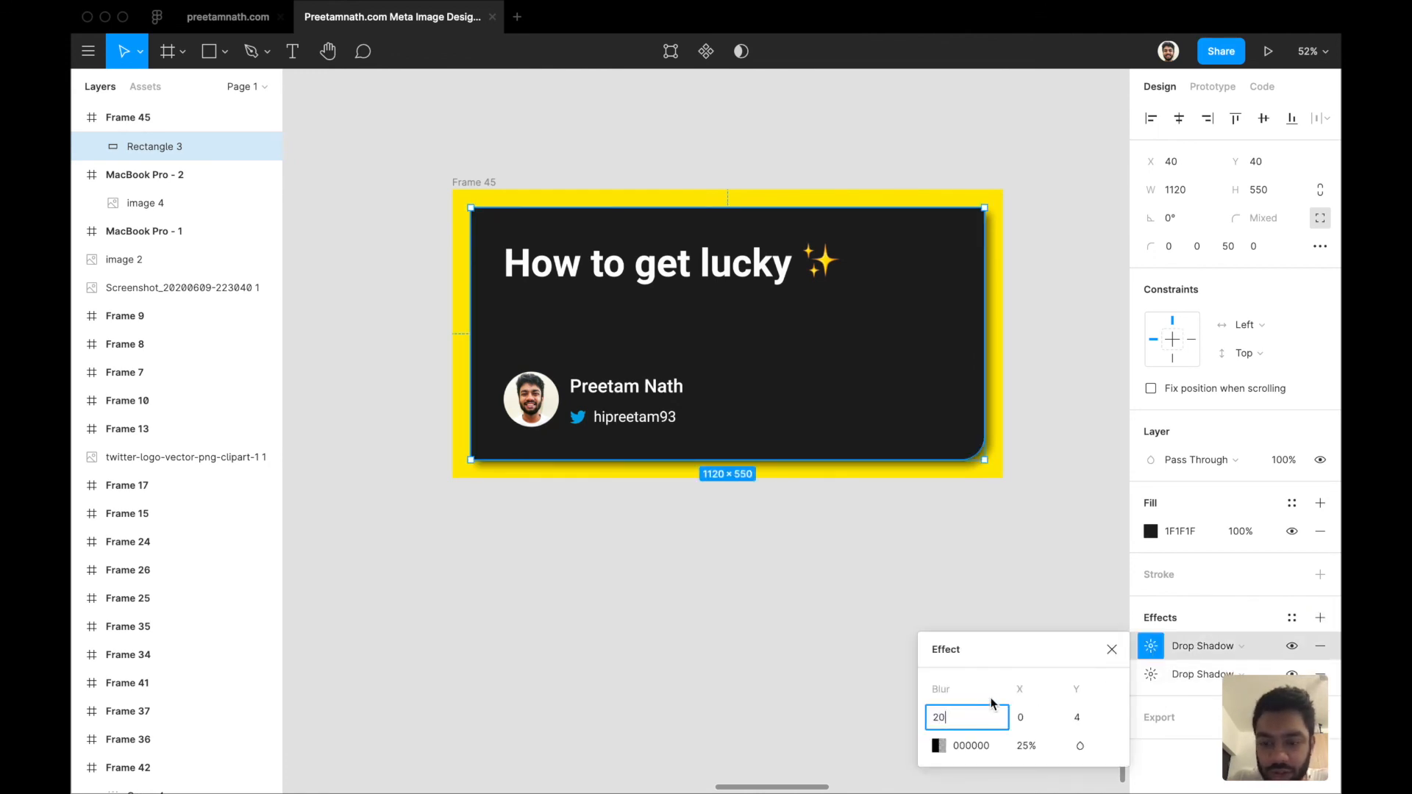
{"action": "key", "text": "Tab"}
{"action": "type", "text": "-4"}
{"action": "key", "text": "Tab"}
{"action": "type", "text": "-4"}
{"action": "left_click", "coordinate": [1025, 745]}
{"action": "type", "text": "20"}
{"action": "key", "text": "Return"}
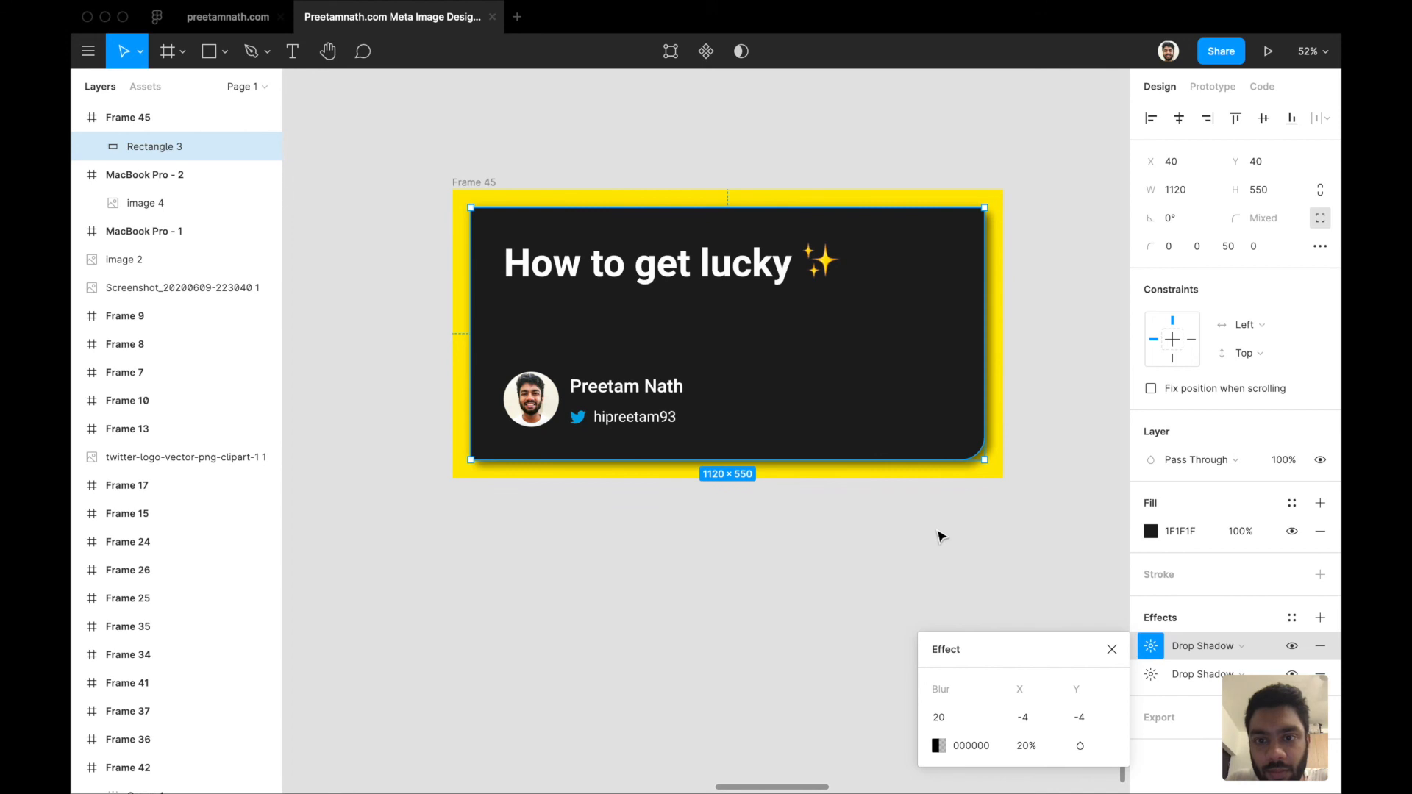
{"action": "left_click", "coordinate": [938, 536]}
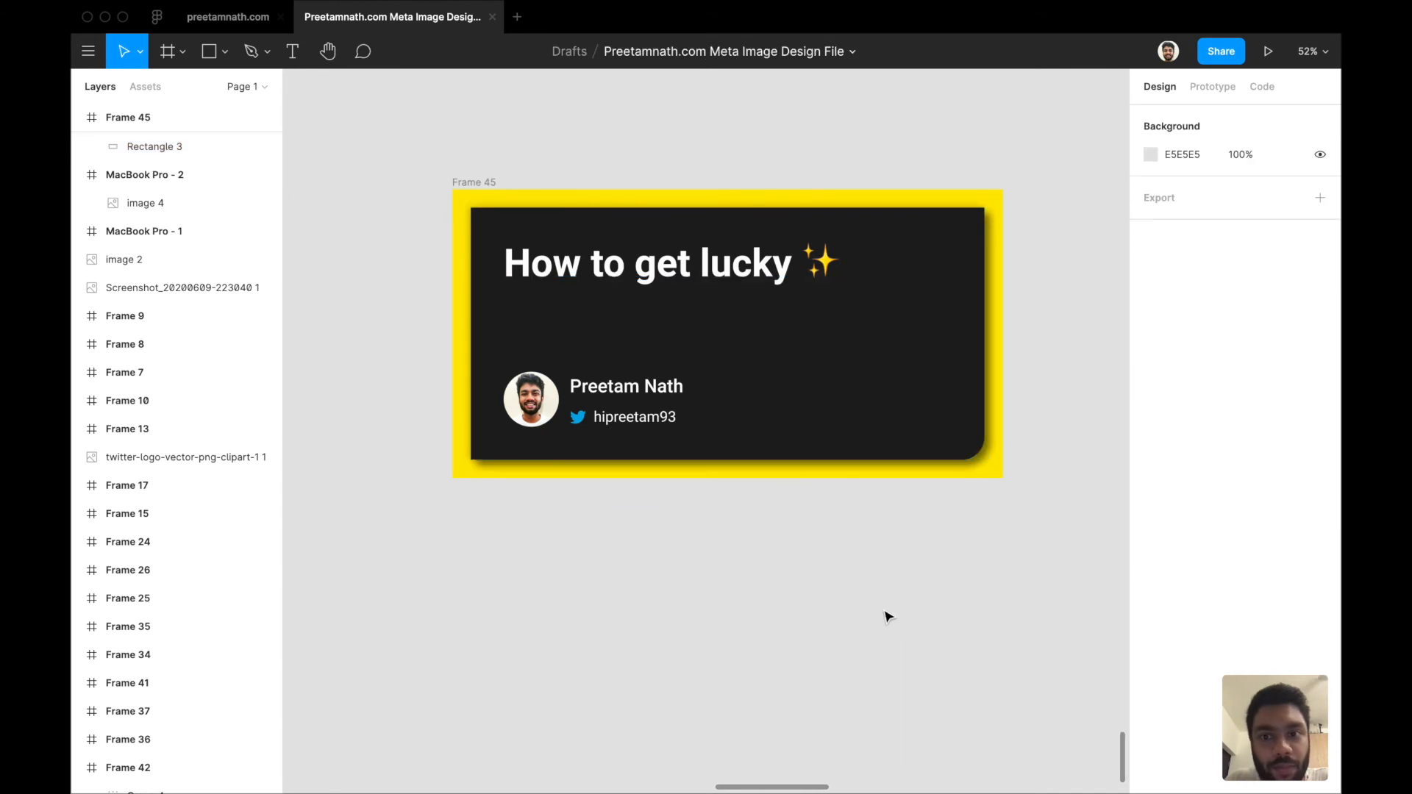
Add a 1x PNG export setting to the whole of Frame 45
{"action": "scroll", "coordinate": [893, 615], "scroll_direction": "down", "scroll_amount": 5}
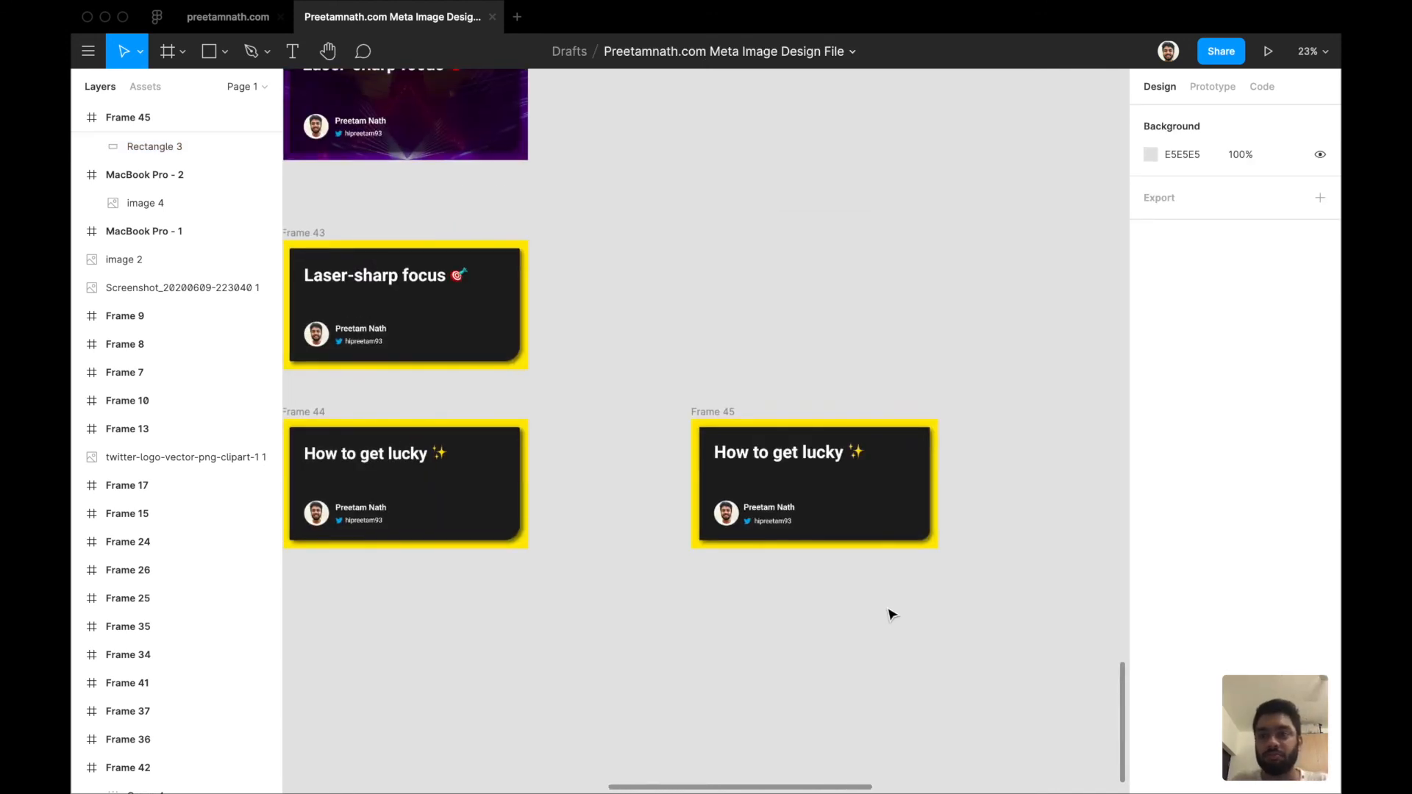
{"action": "left_click", "coordinate": [715, 410]}
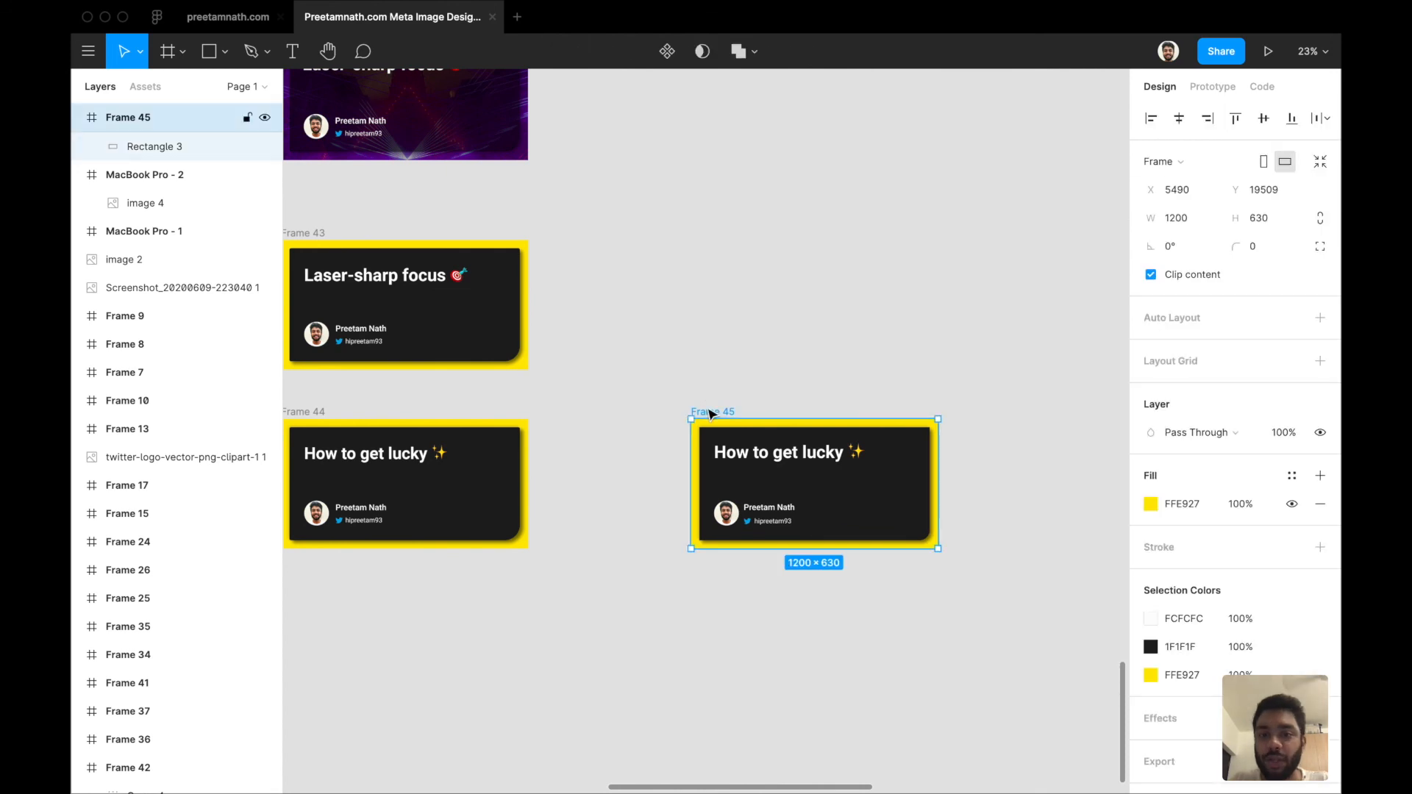
{"action": "scroll", "coordinate": [1193, 695], "scroll_direction": "down", "scroll_amount": 1}
{"action": "left_click", "coordinate": [1169, 728]}
{"action": "scroll", "coordinate": [1171, 765], "scroll_direction": "down", "scroll_amount": 3}
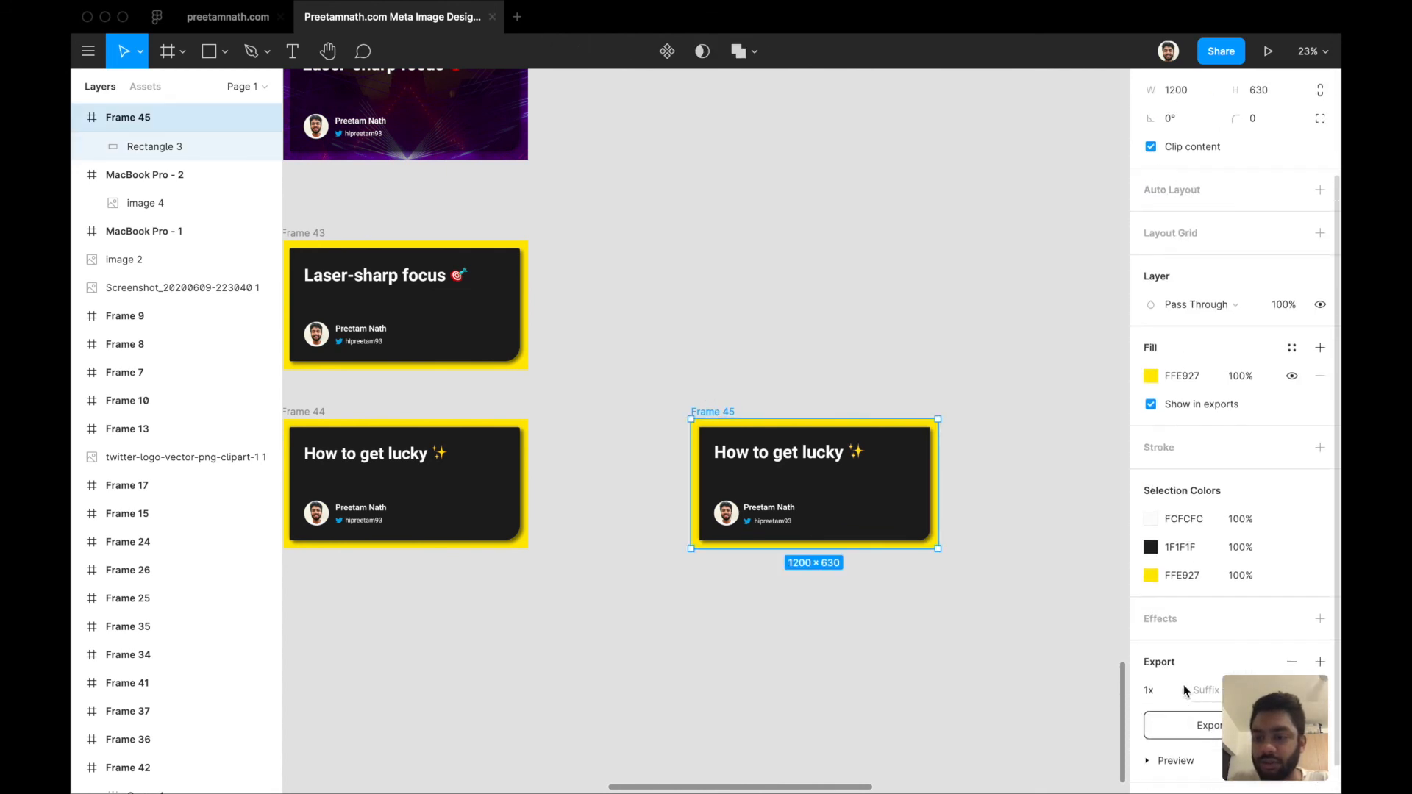
{"action": "scroll", "coordinate": [1204, 234], "scroll_direction": "up", "scroll_amount": 5}
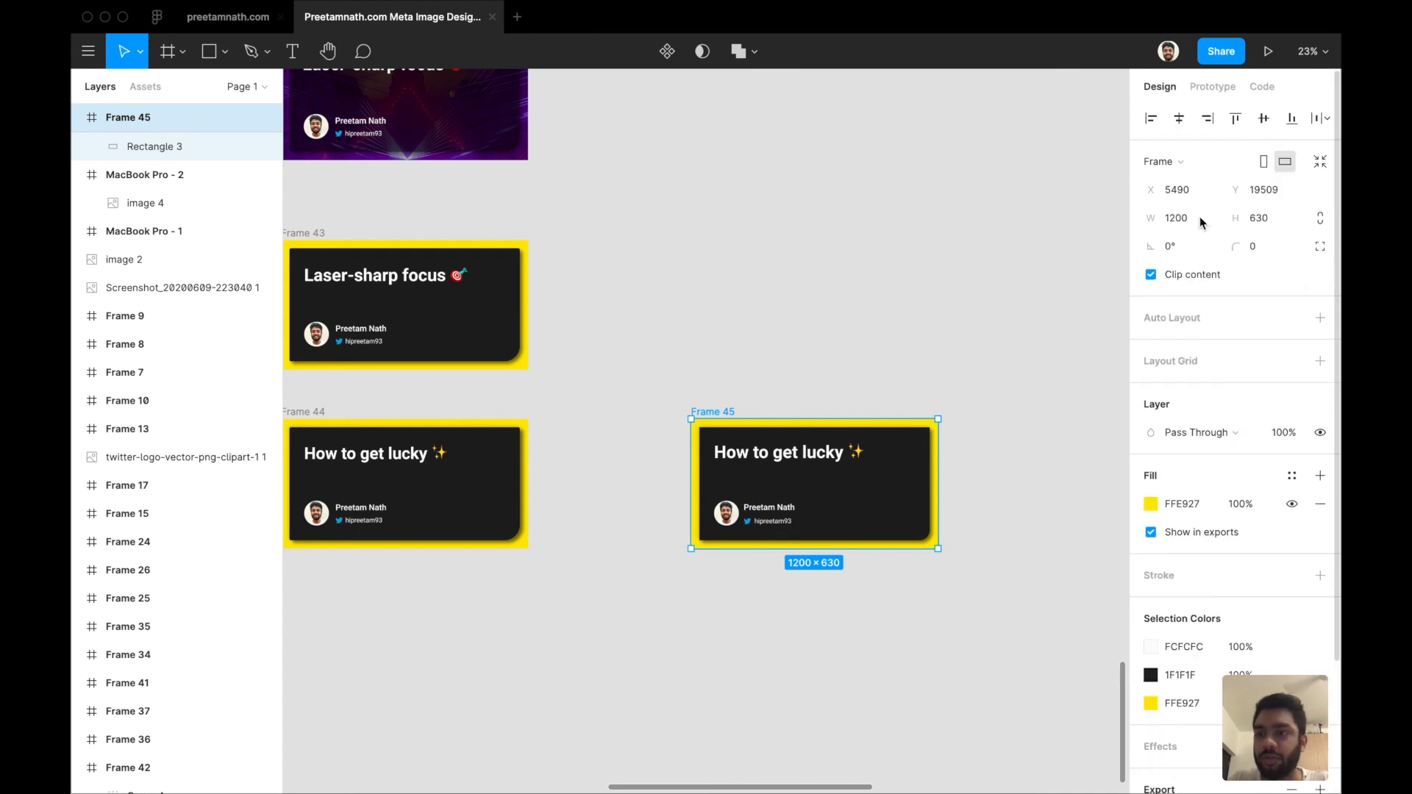
{"action": "scroll", "coordinate": [1218, 266], "scroll_direction": "down", "scroll_amount": 5}
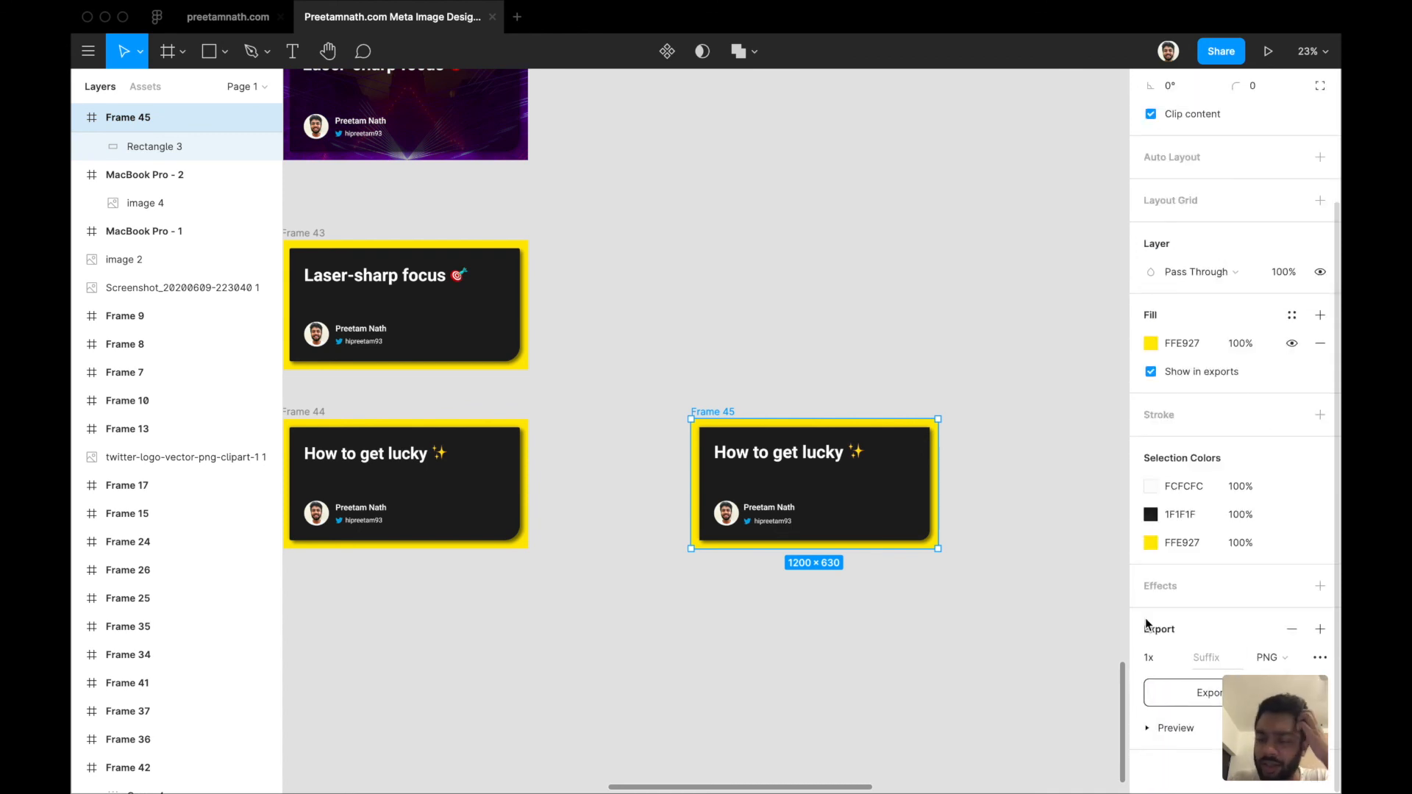